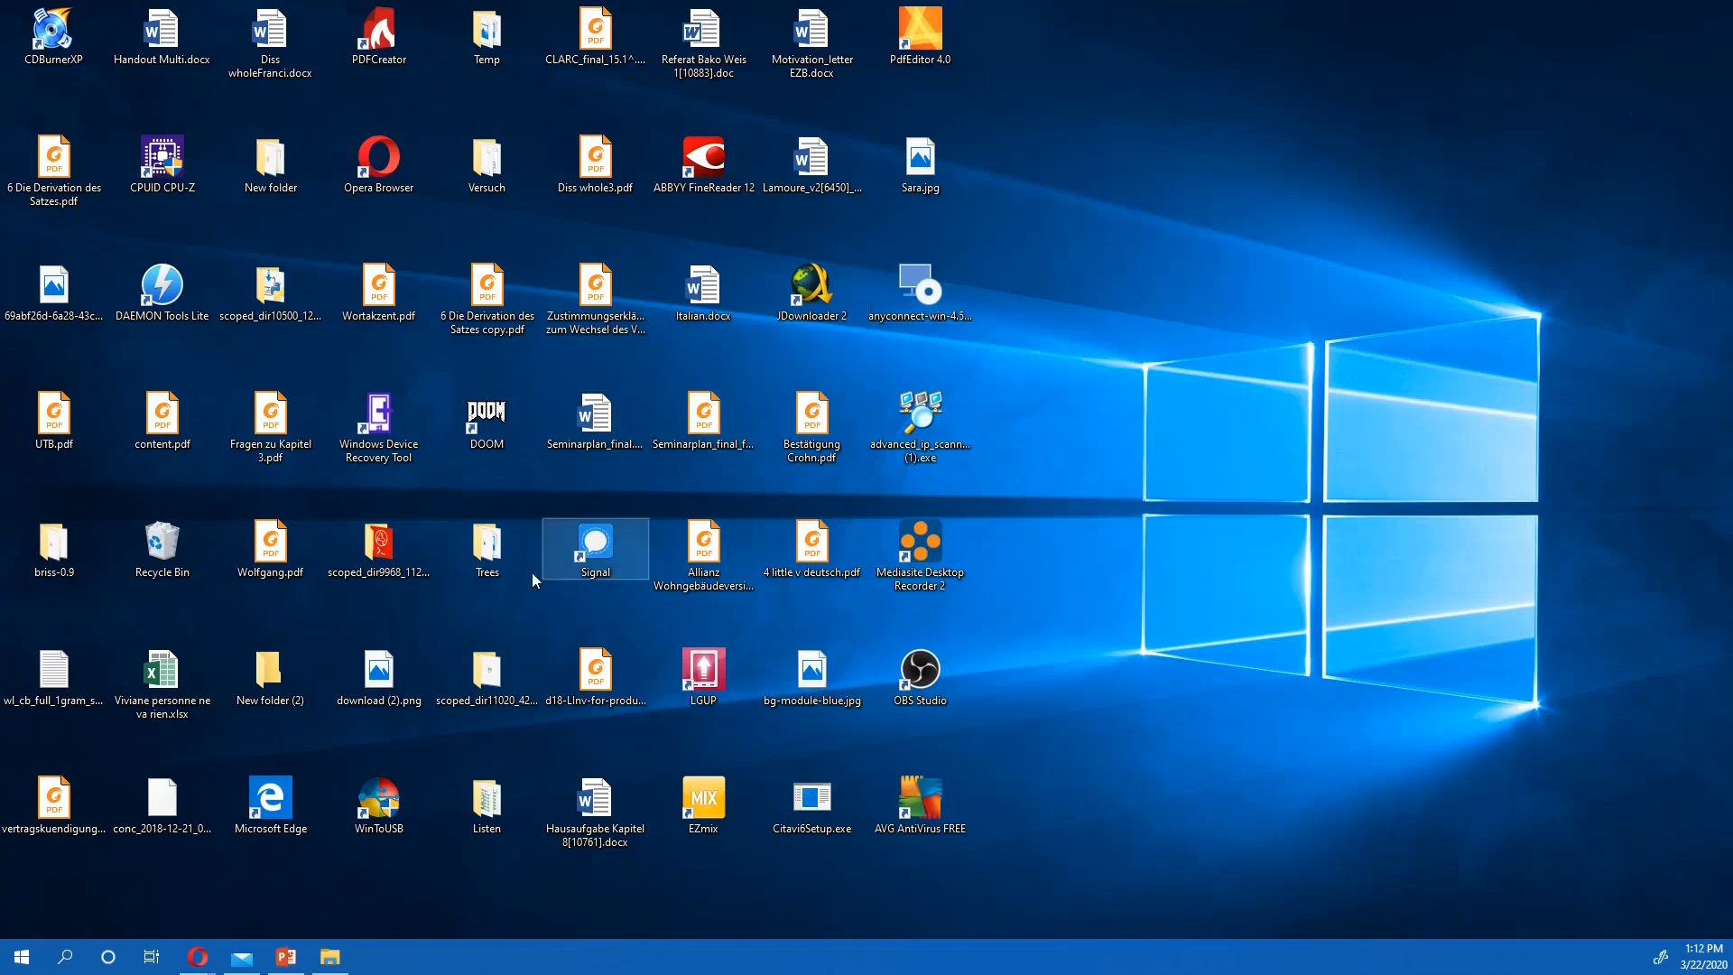
Switch to the PowerPoint presentation Talk_Gert_Beispiel.pptx and start its slide show from the title slide
click(296, 962)
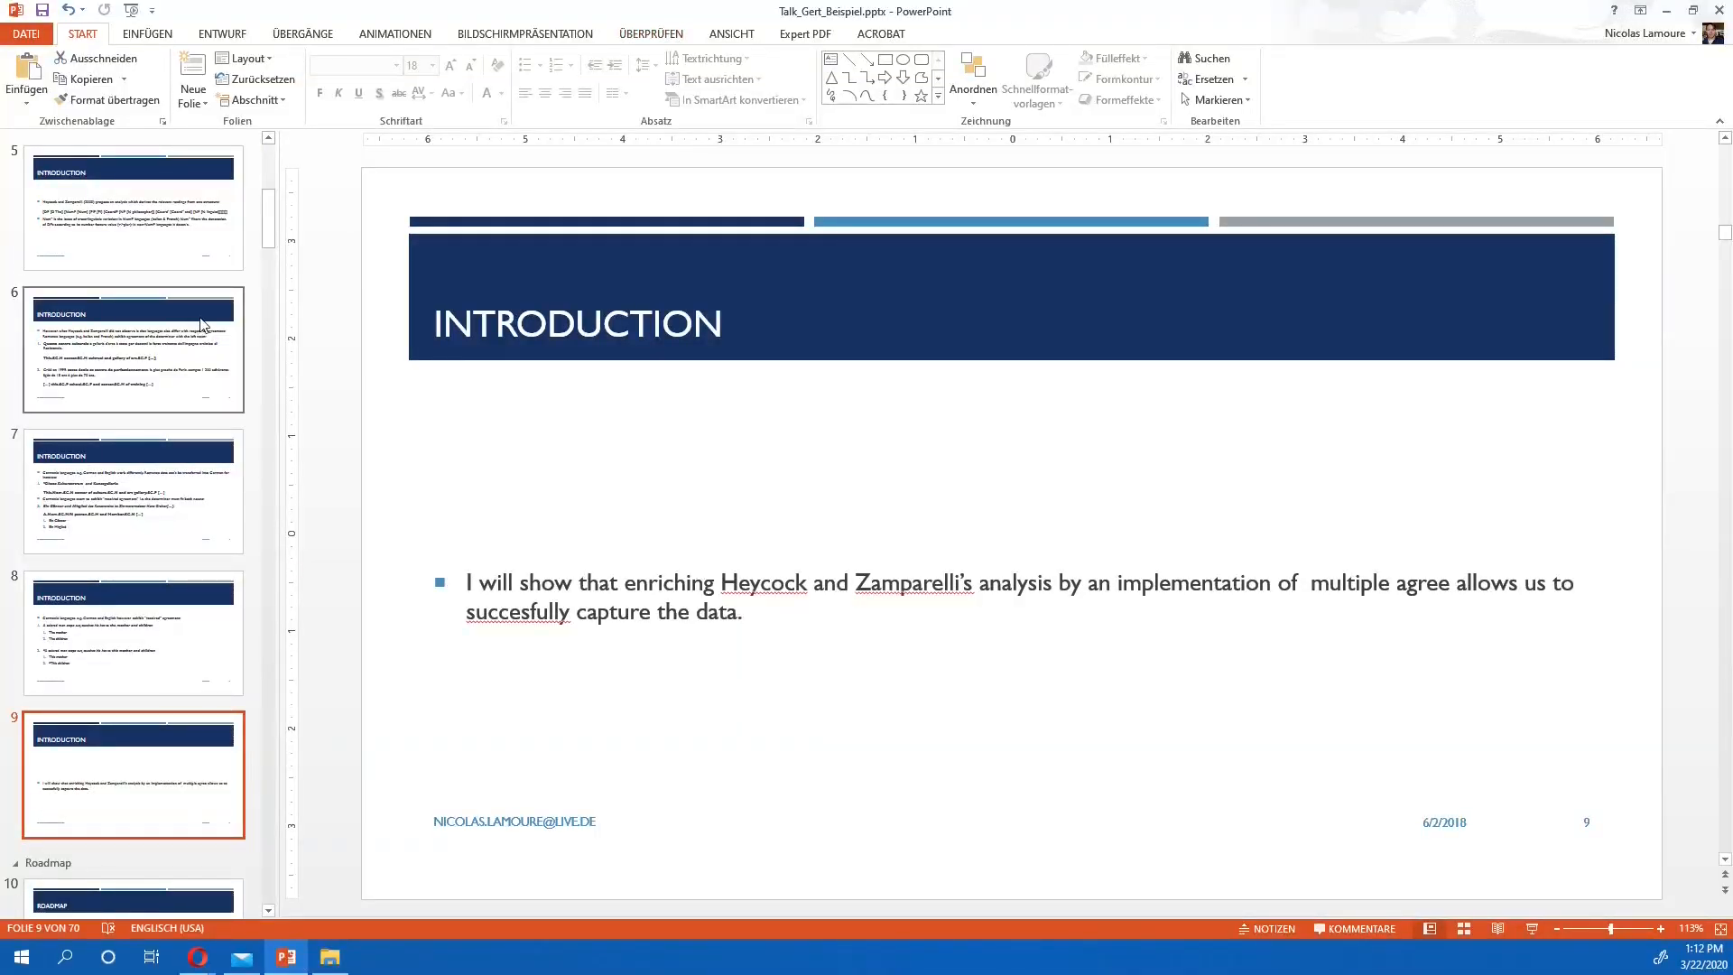
scroll(212, 296, up, 3)
scroll(212, 296, up, 1)
click(144, 191)
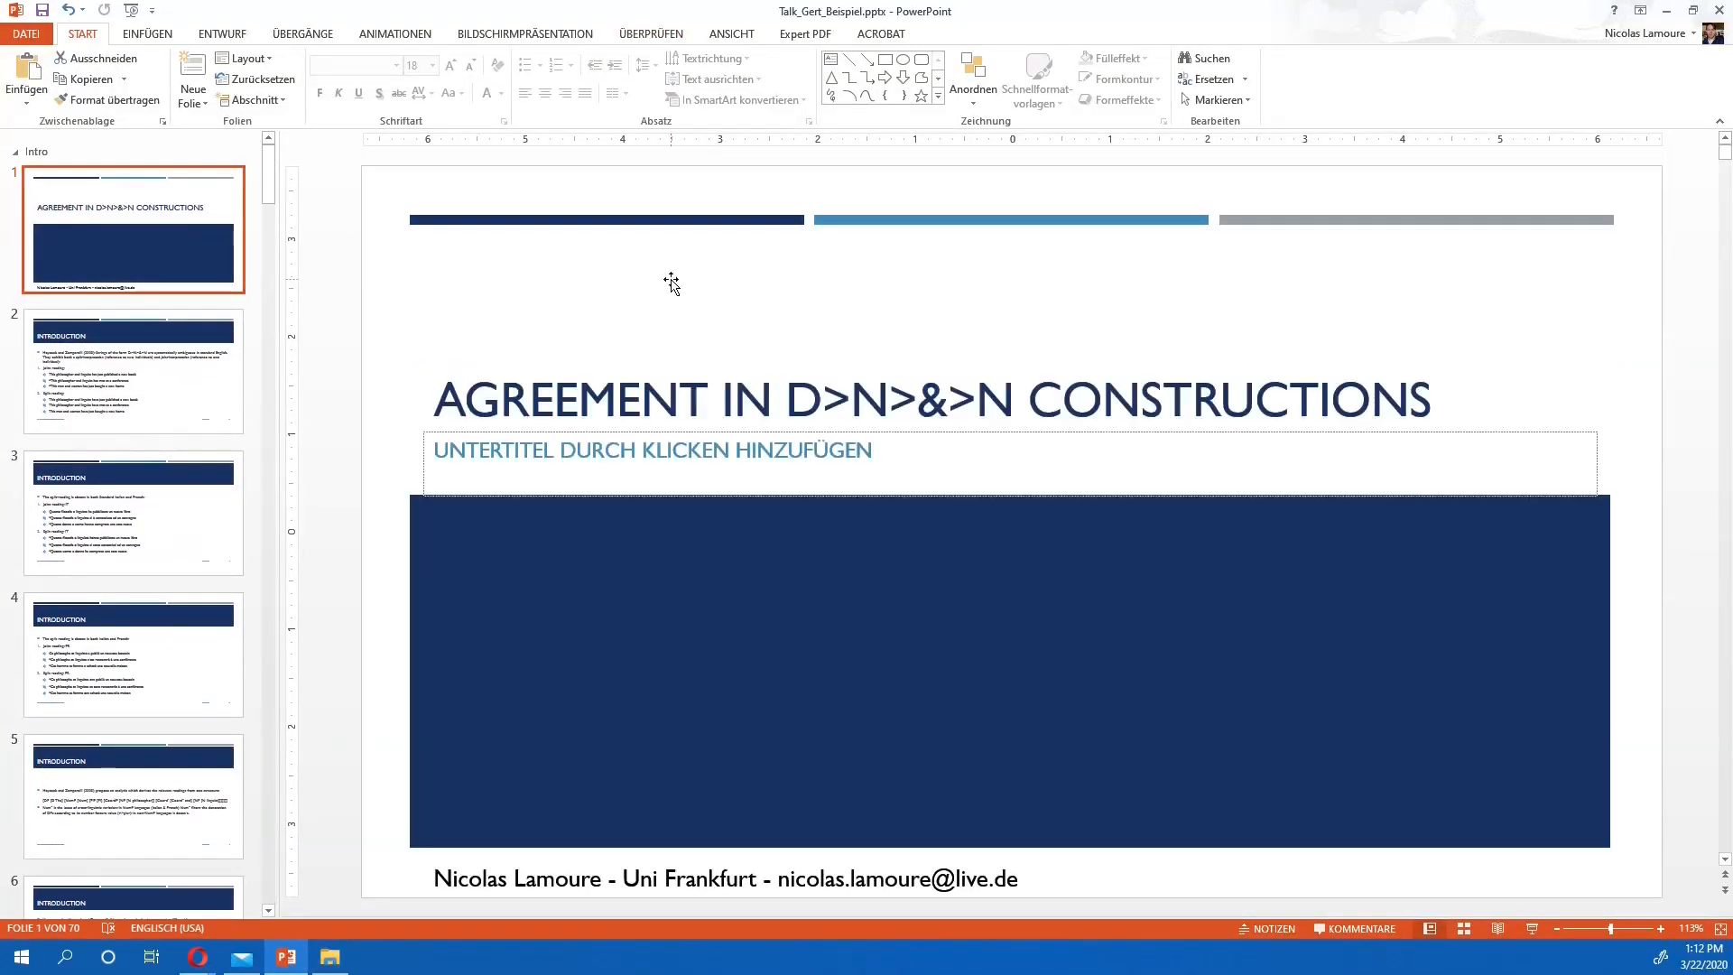
click(1532, 929)
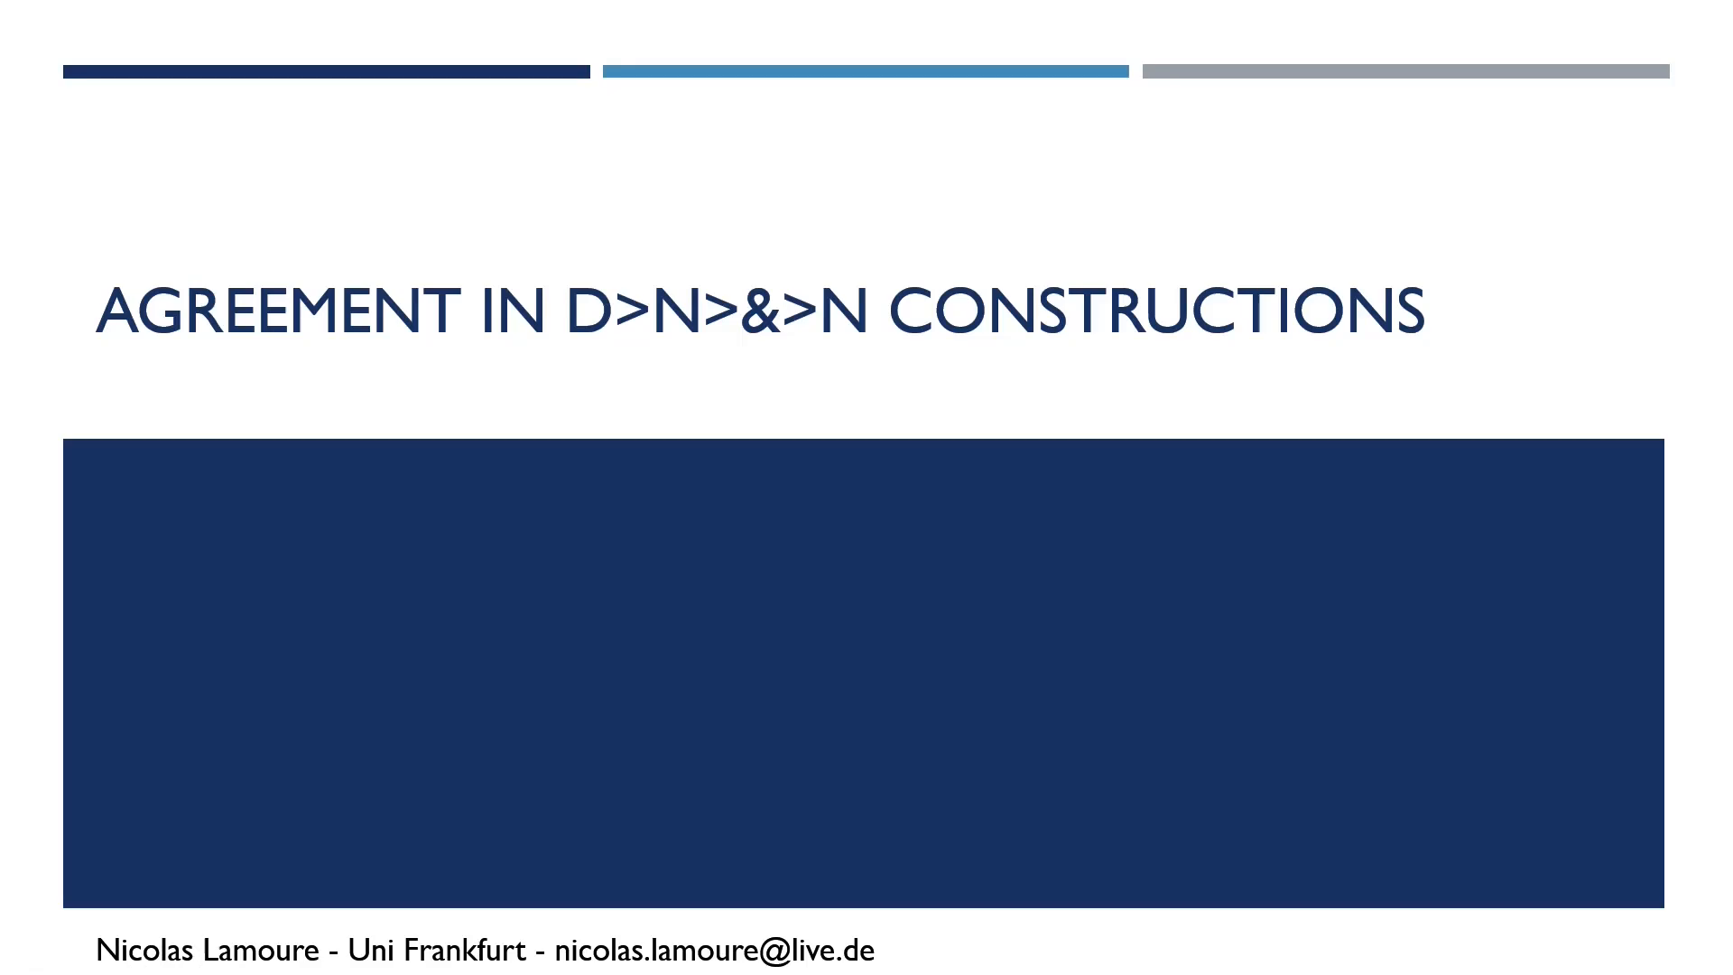
Start a screen recording with the Xbox Game Bar over the running slide show and return to the slides
key(super+g)
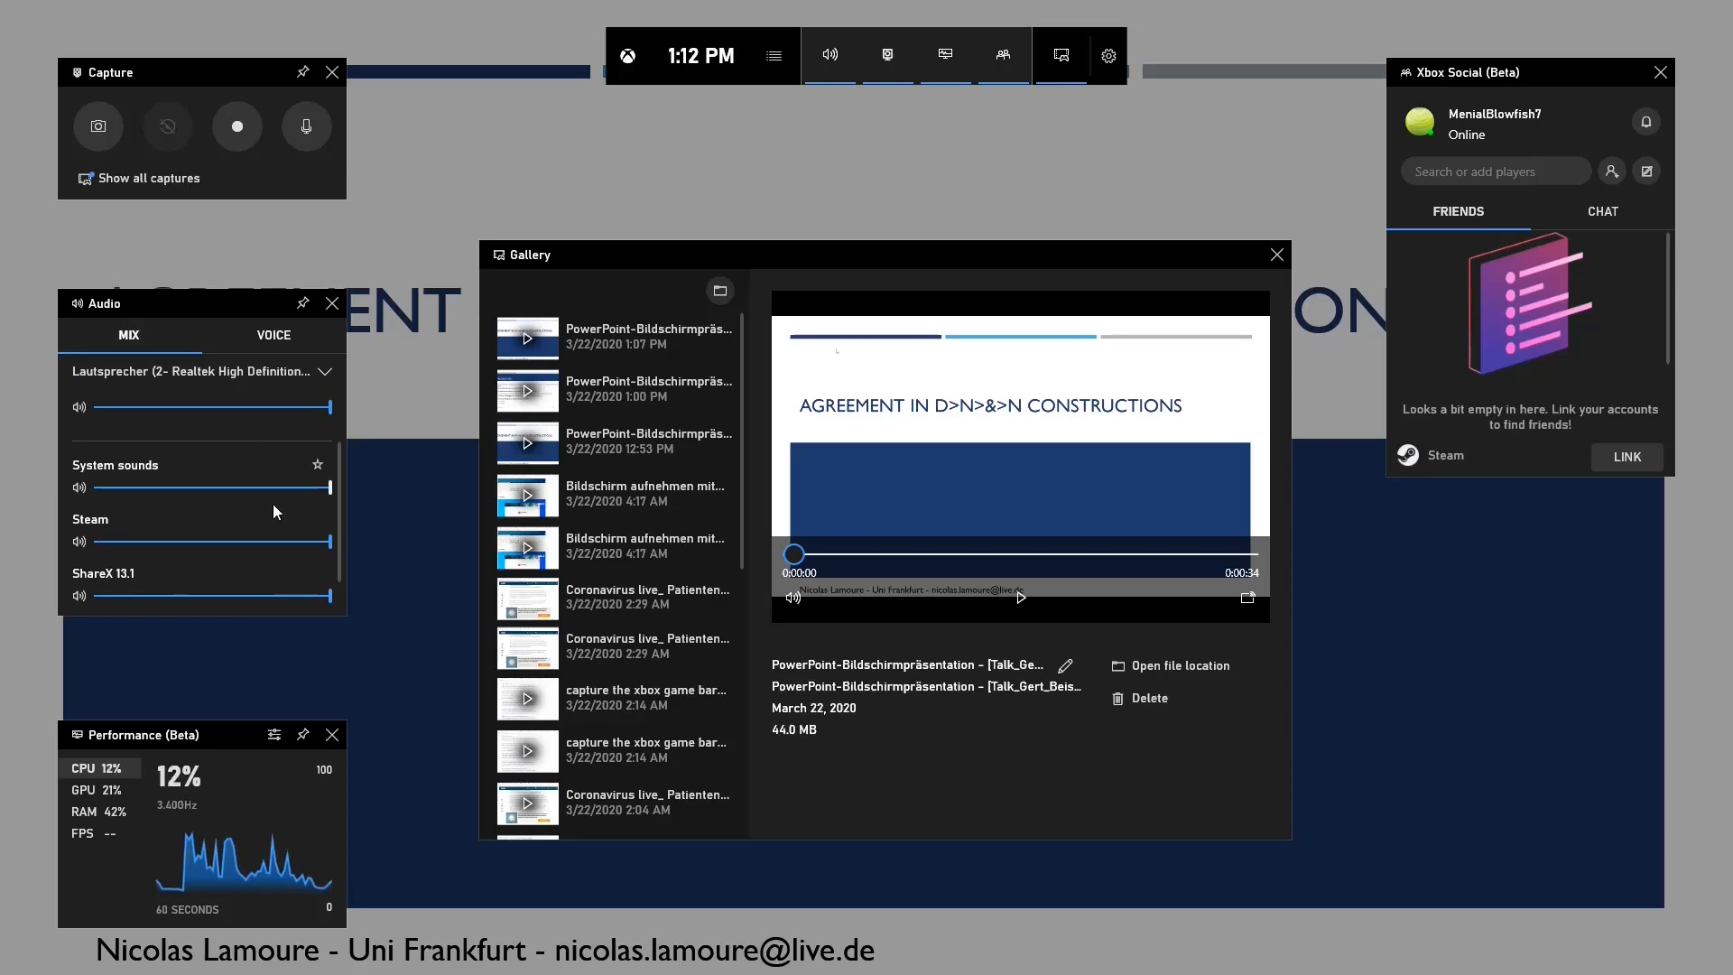
scroll(260, 487, down, 1)
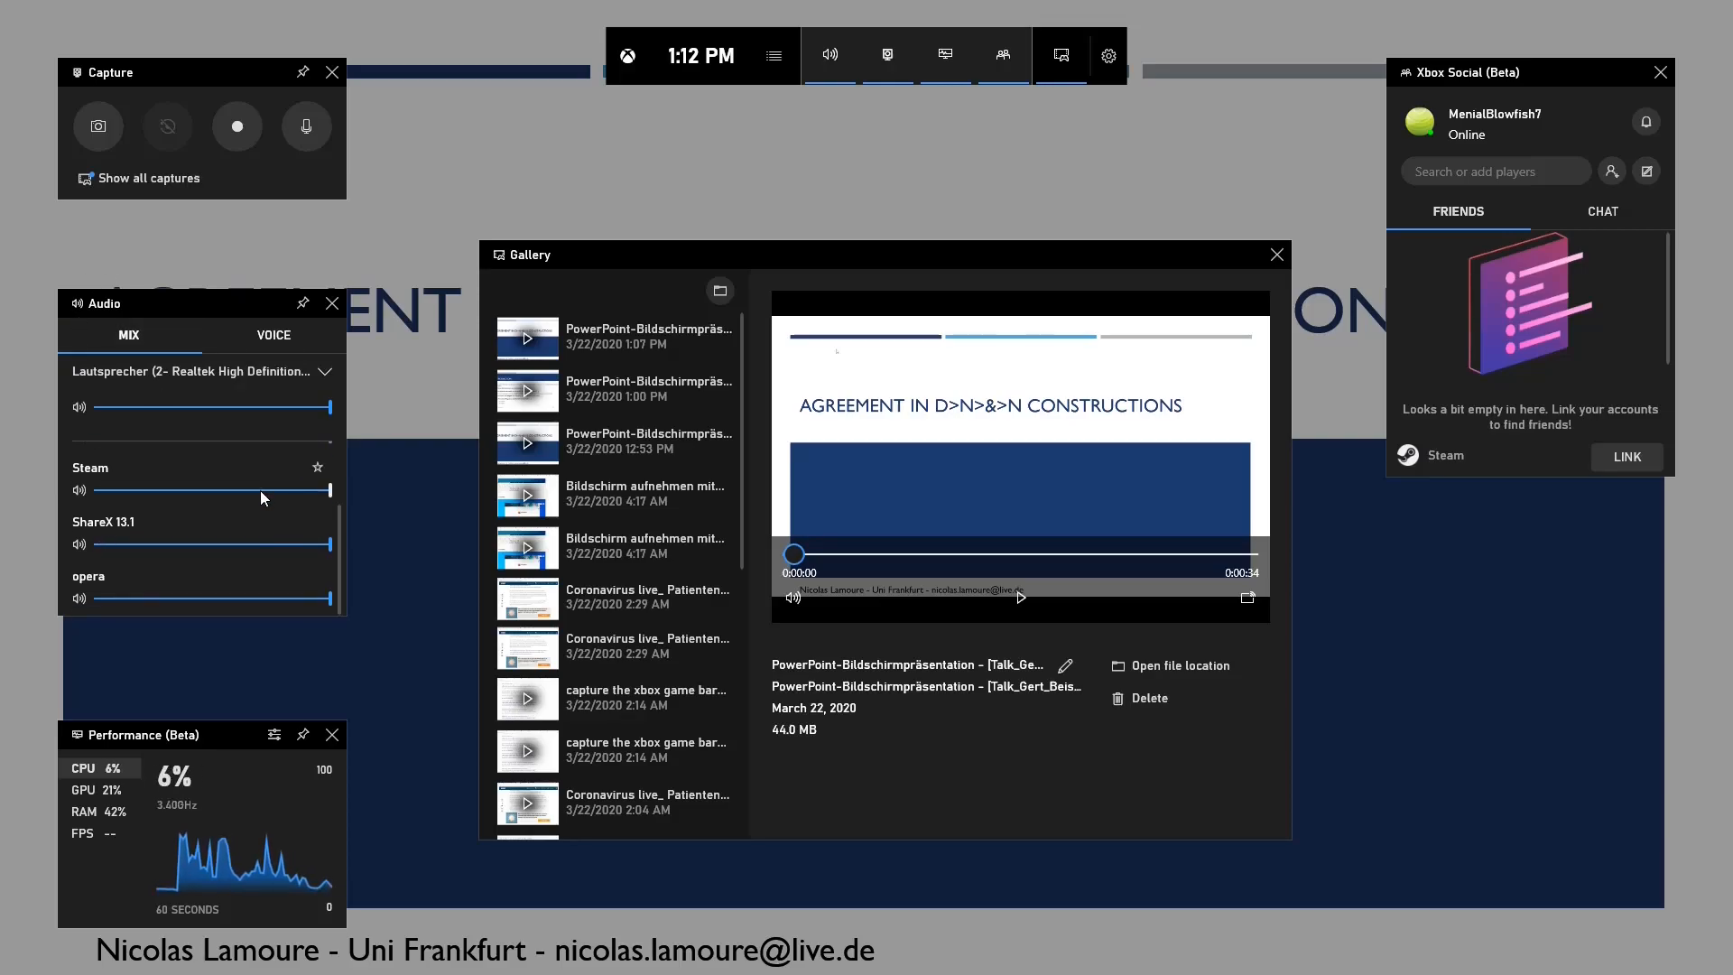
scroll(260, 490, up, 1)
scroll(260, 490, up, 1)
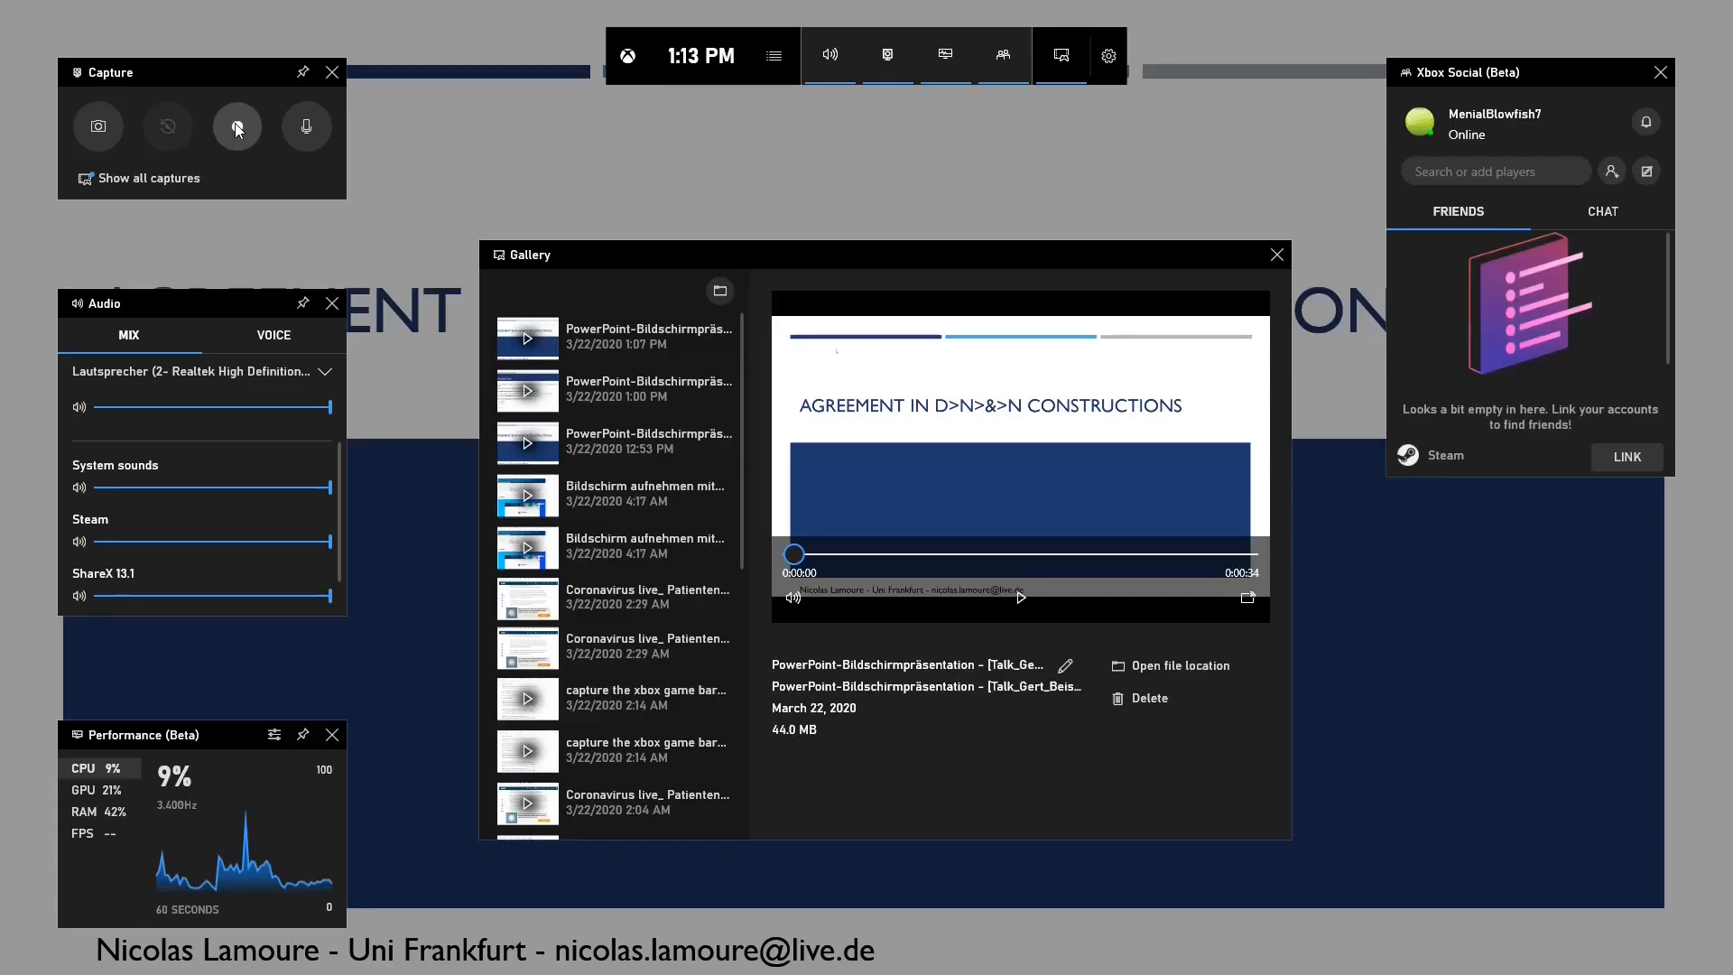
click(237, 126)
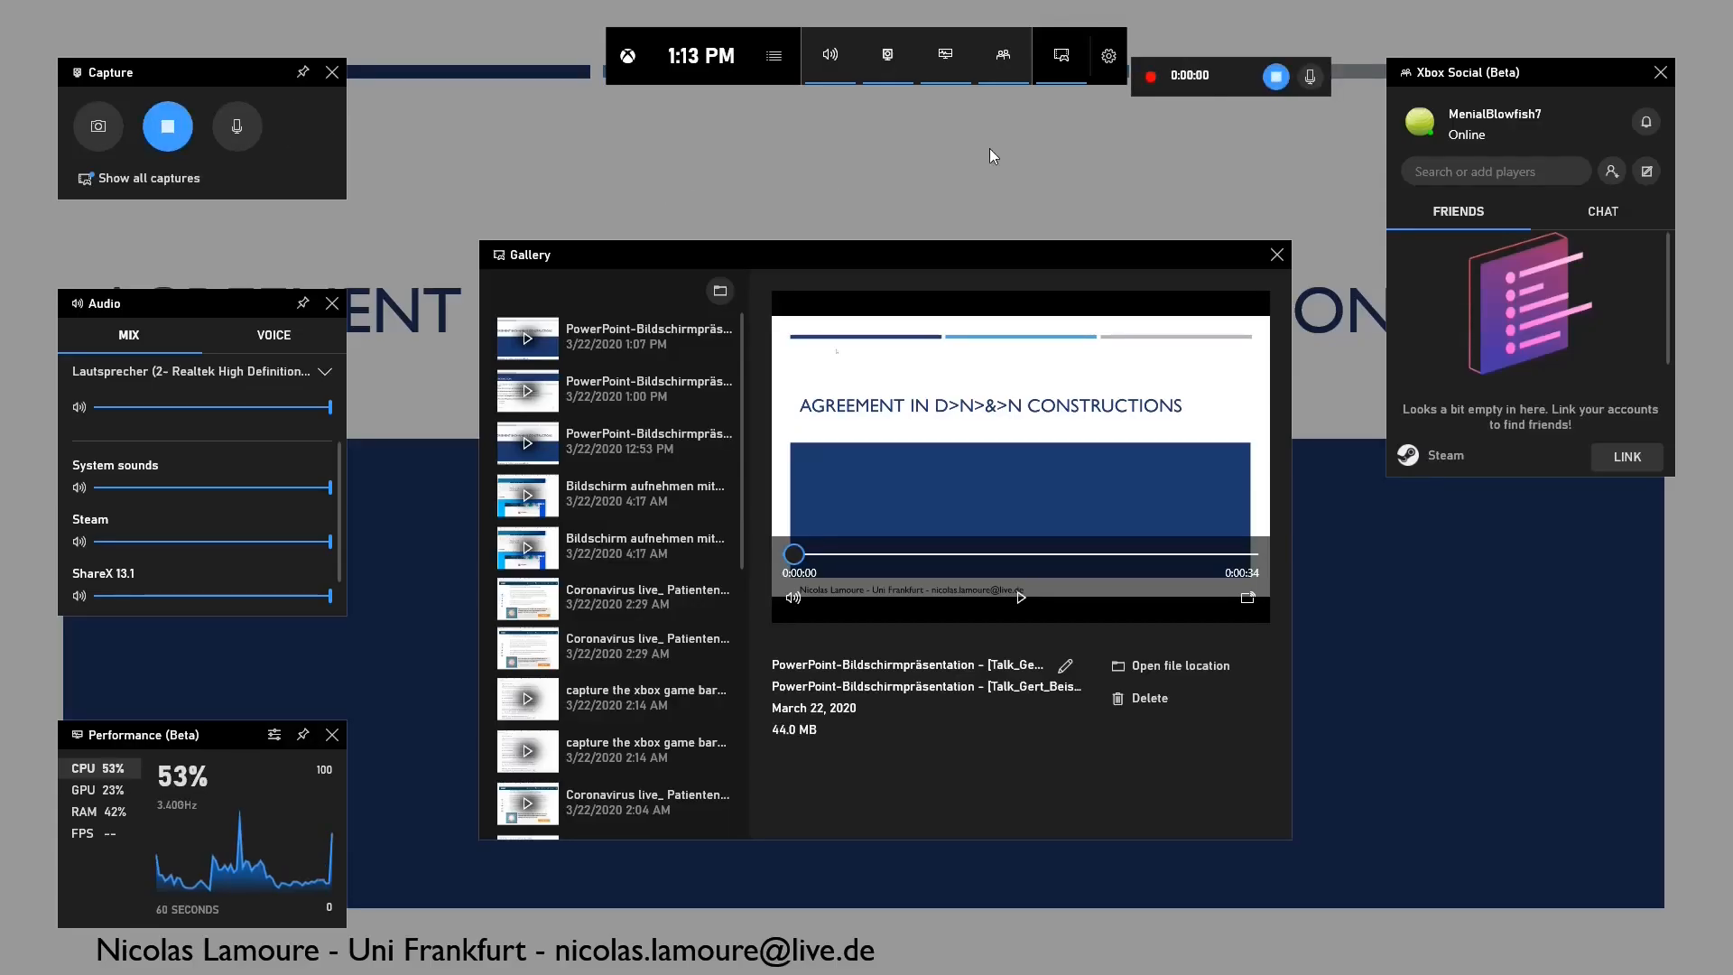
mouse_move(1196, 77)
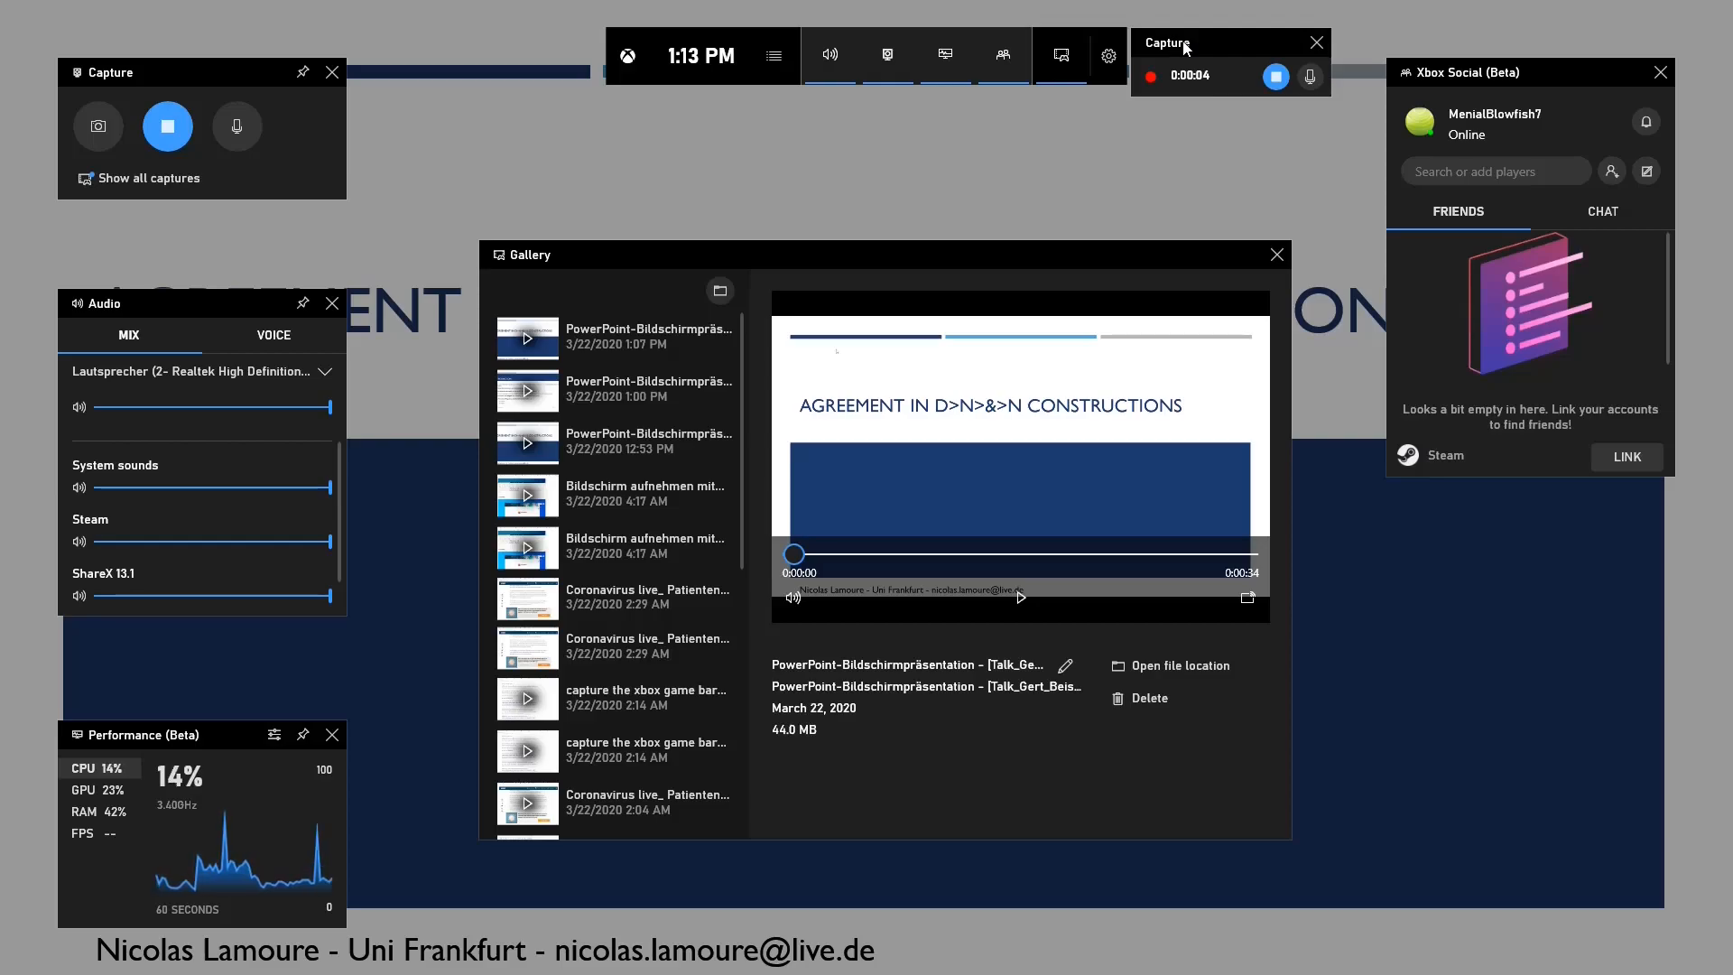
click(790, 164)
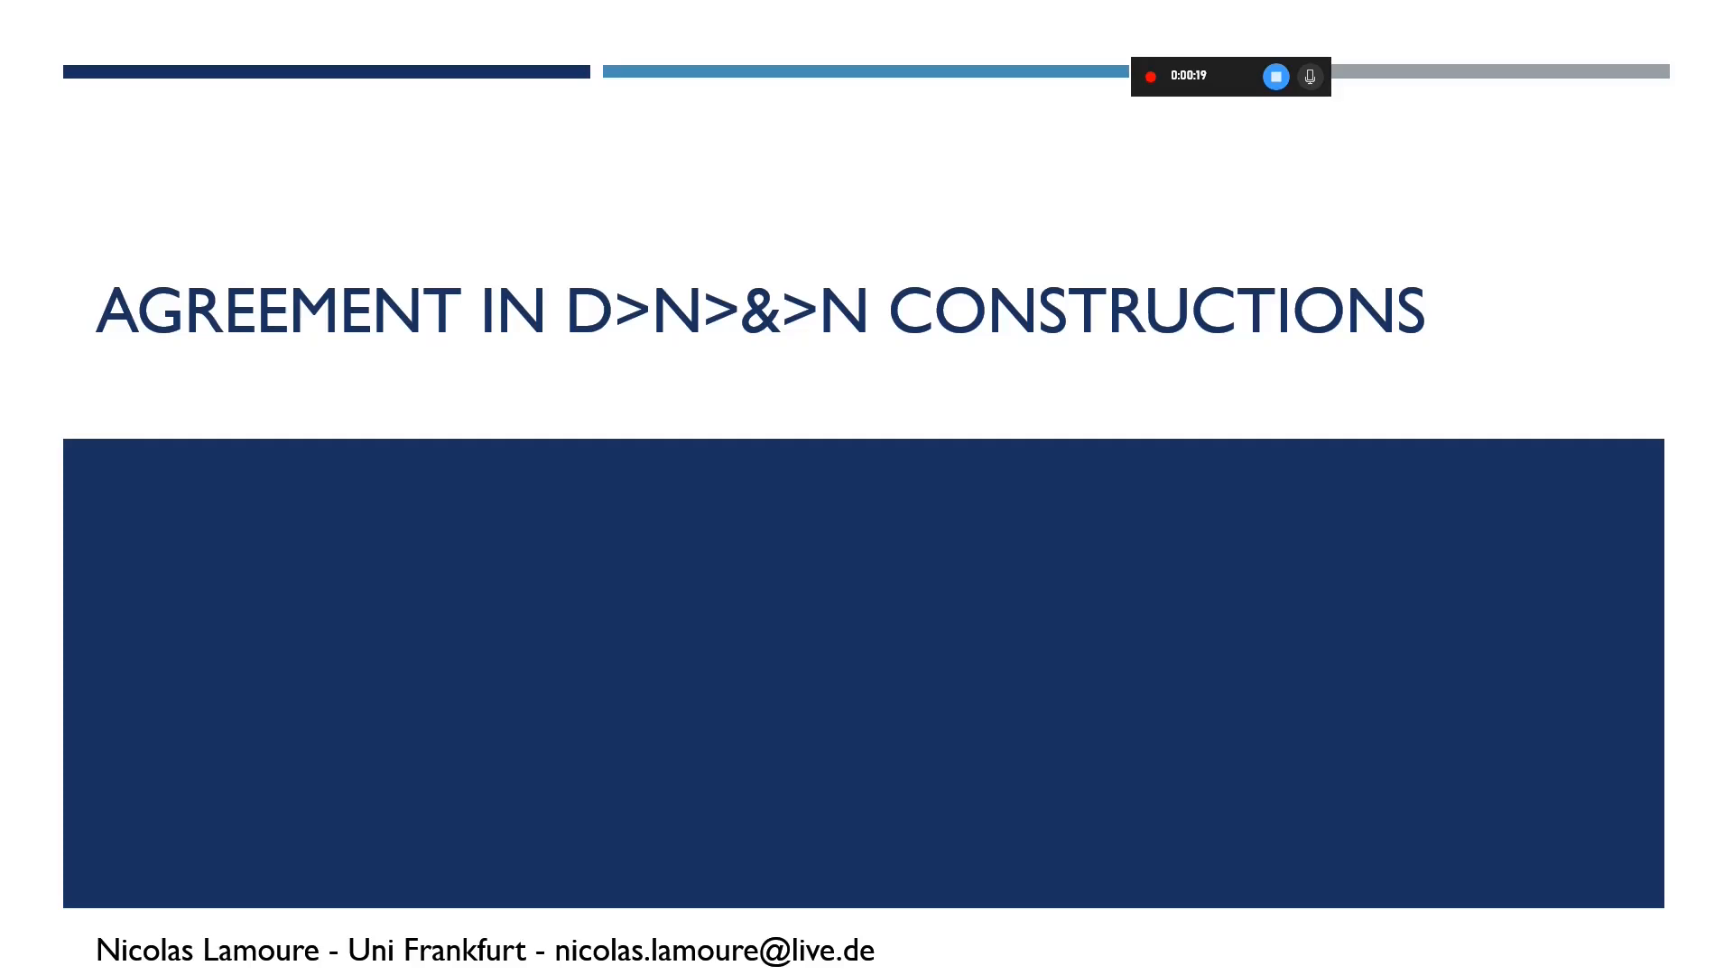
Advance the slide show to the Roadmap slide and stop the screen recording
key(Right)
key(Right)
key(Right)
key(Right)
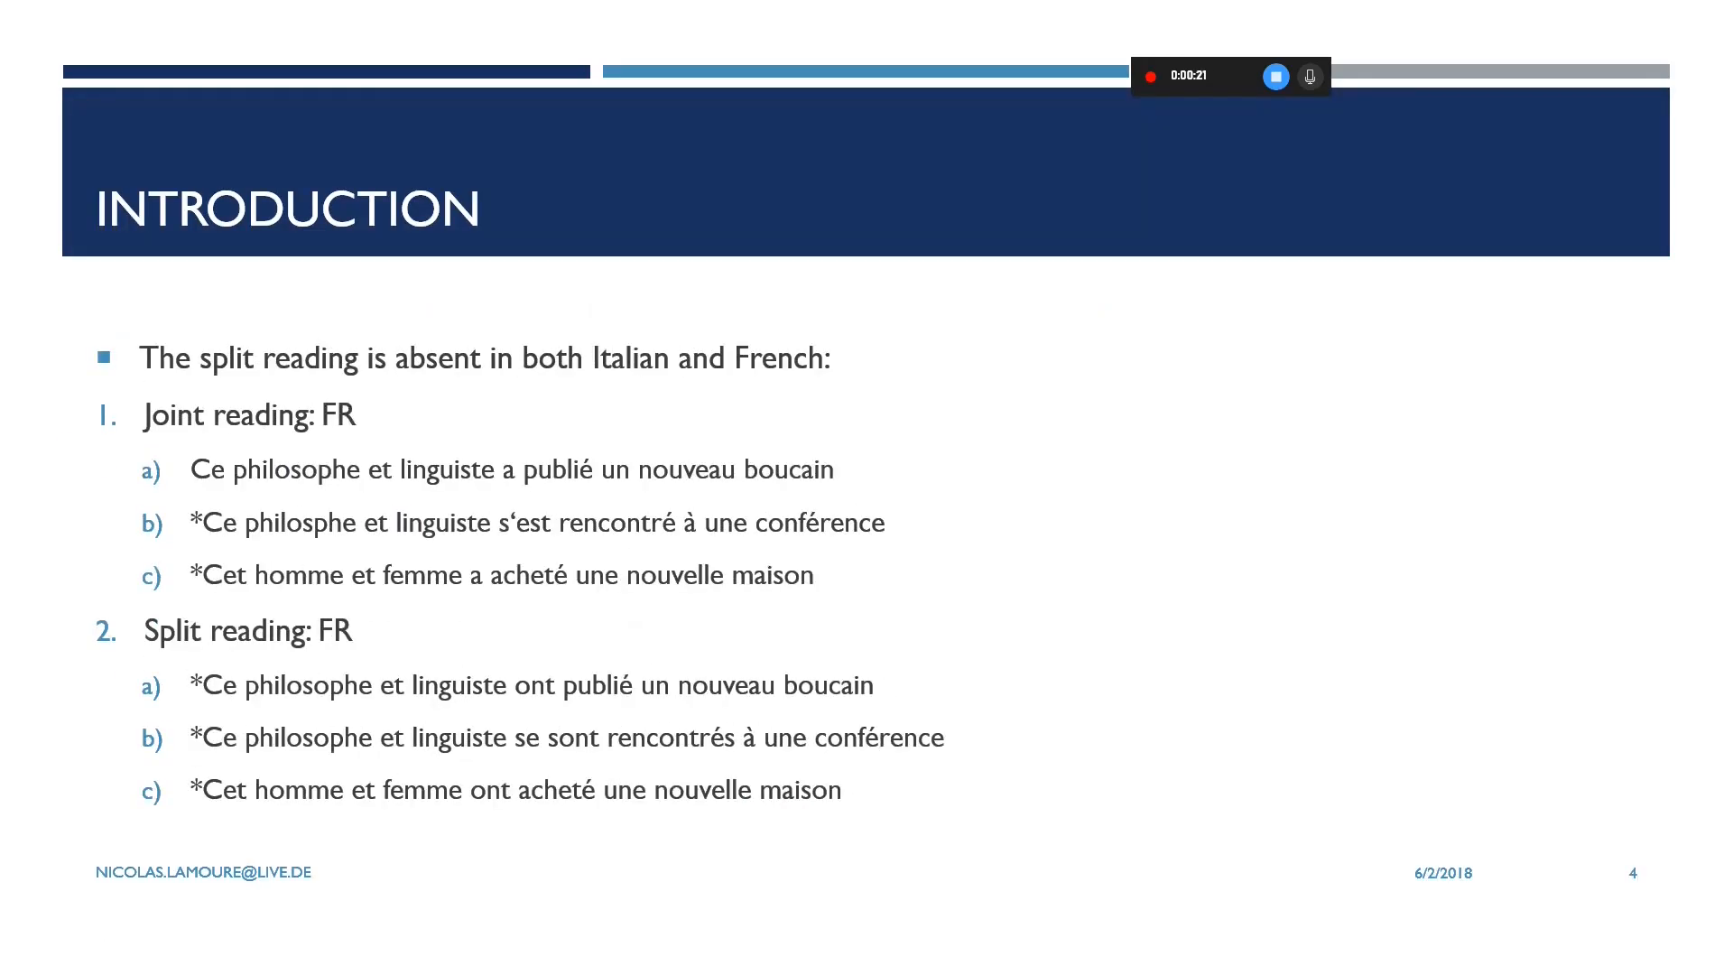
key(Right)
key(Right)
key(Right)
key(Right)
key(Right)
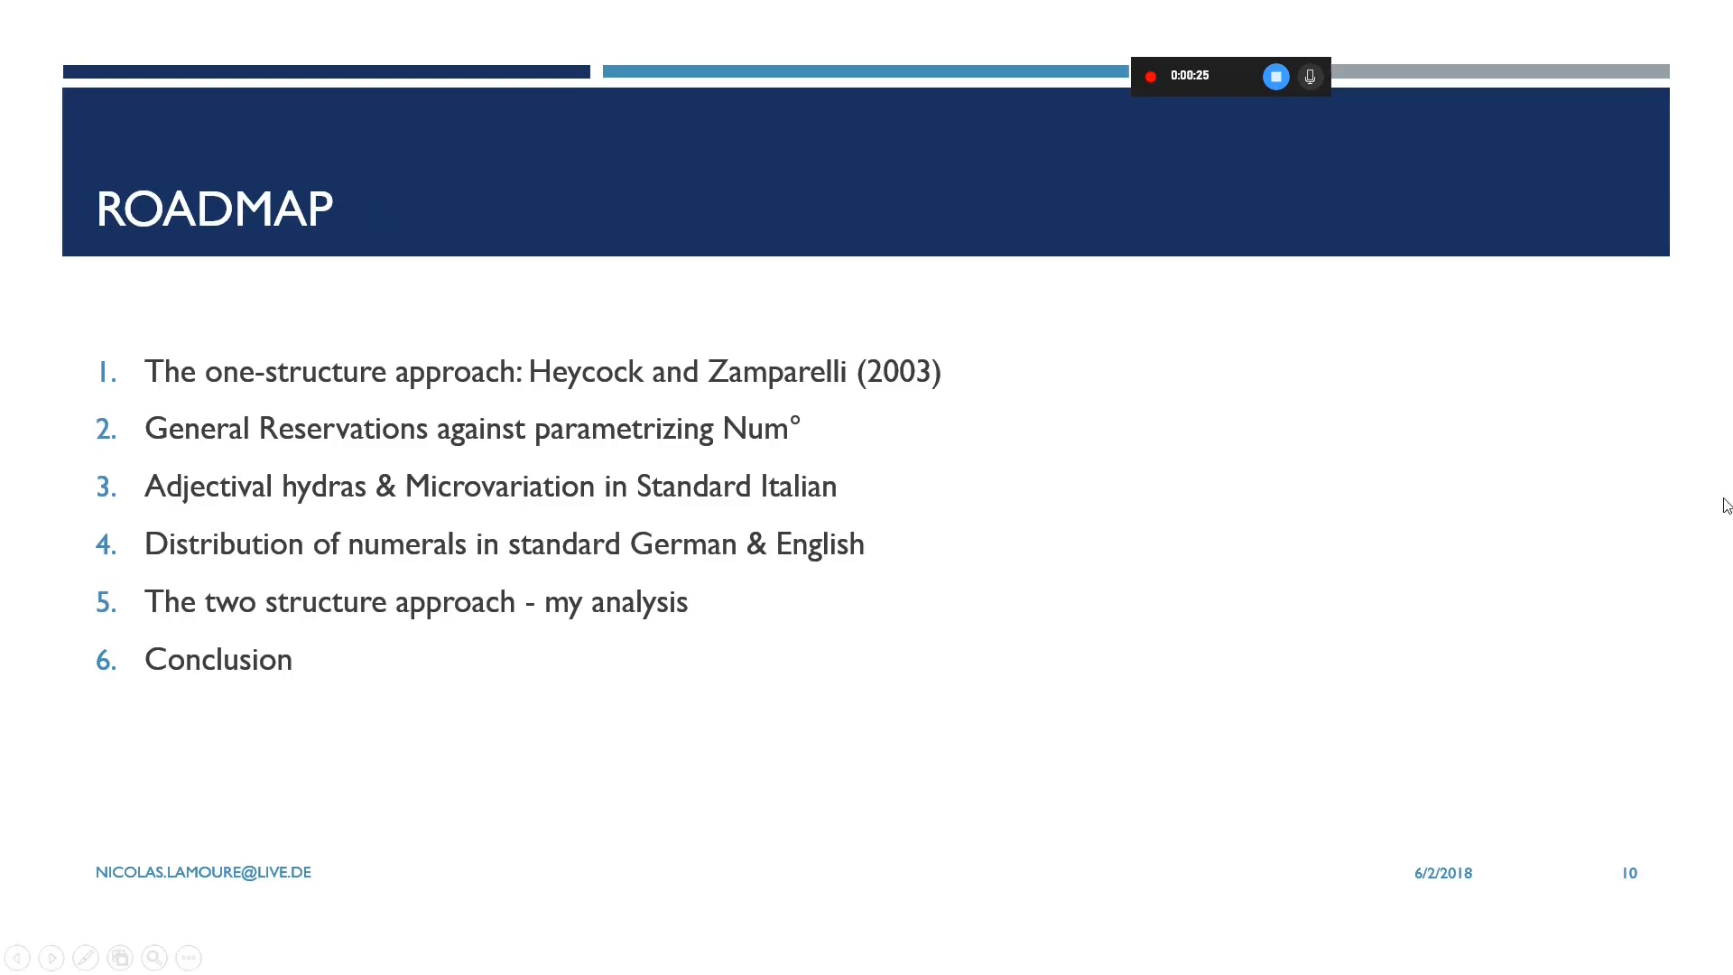
click(1276, 77)
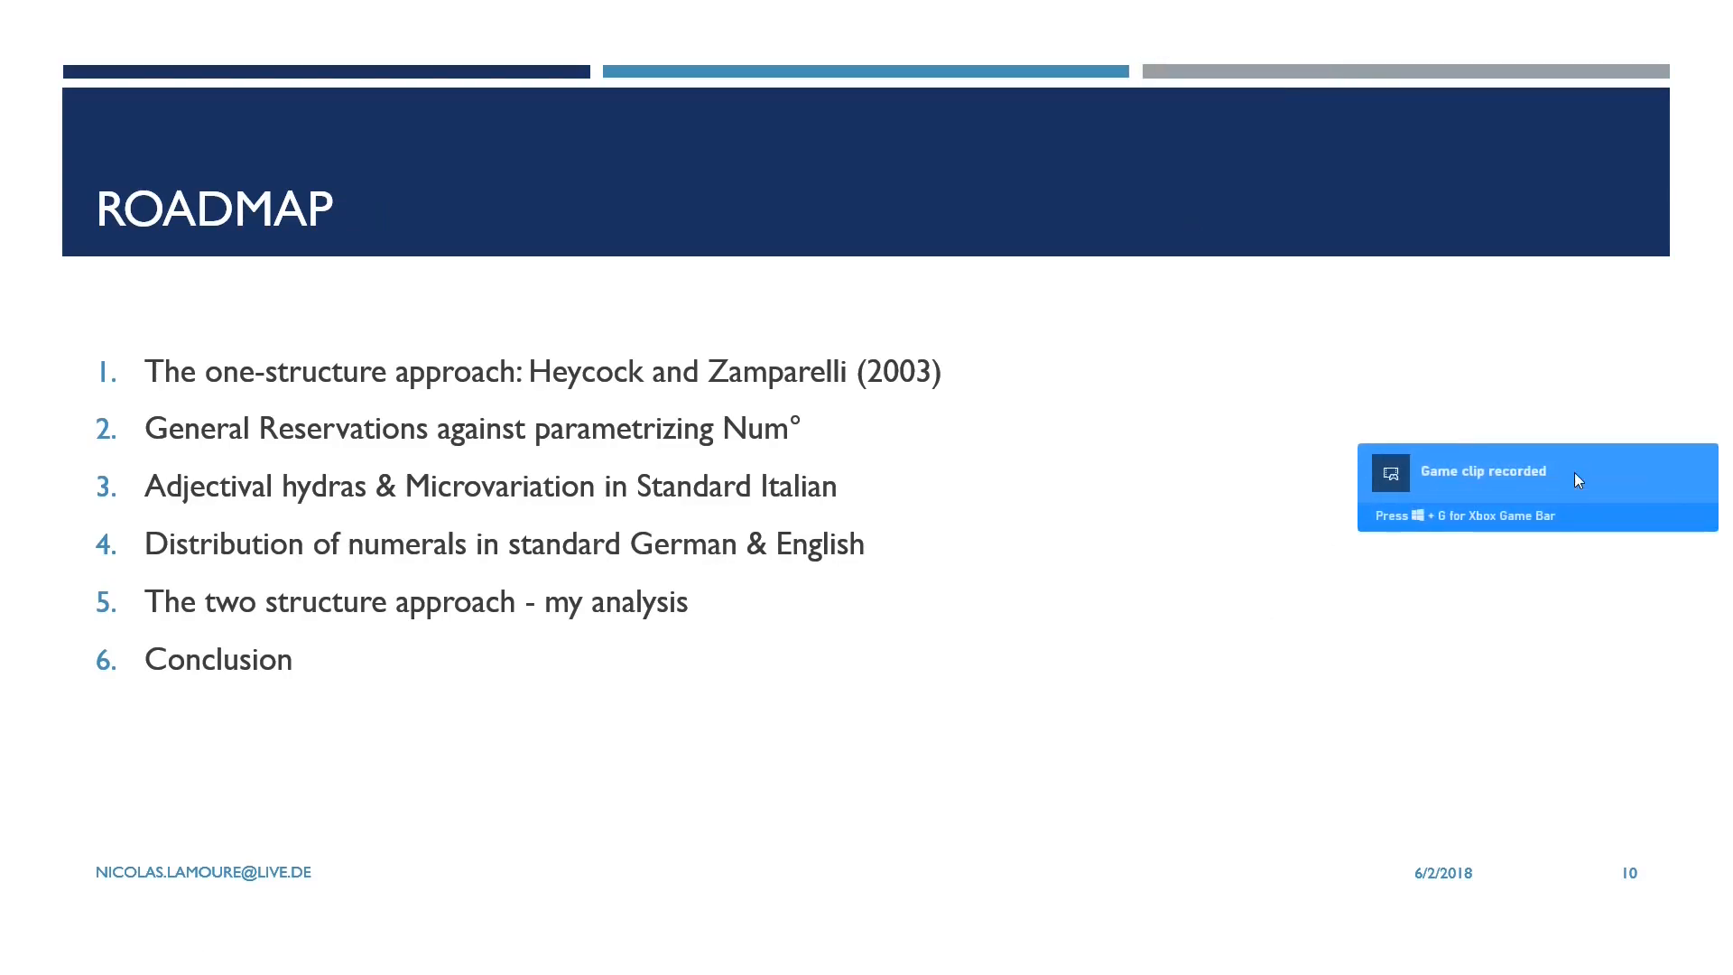
Open the Captures folder from the recorded clip's Game Bar gallery, and display the Gallery overlay again
click(1509, 473)
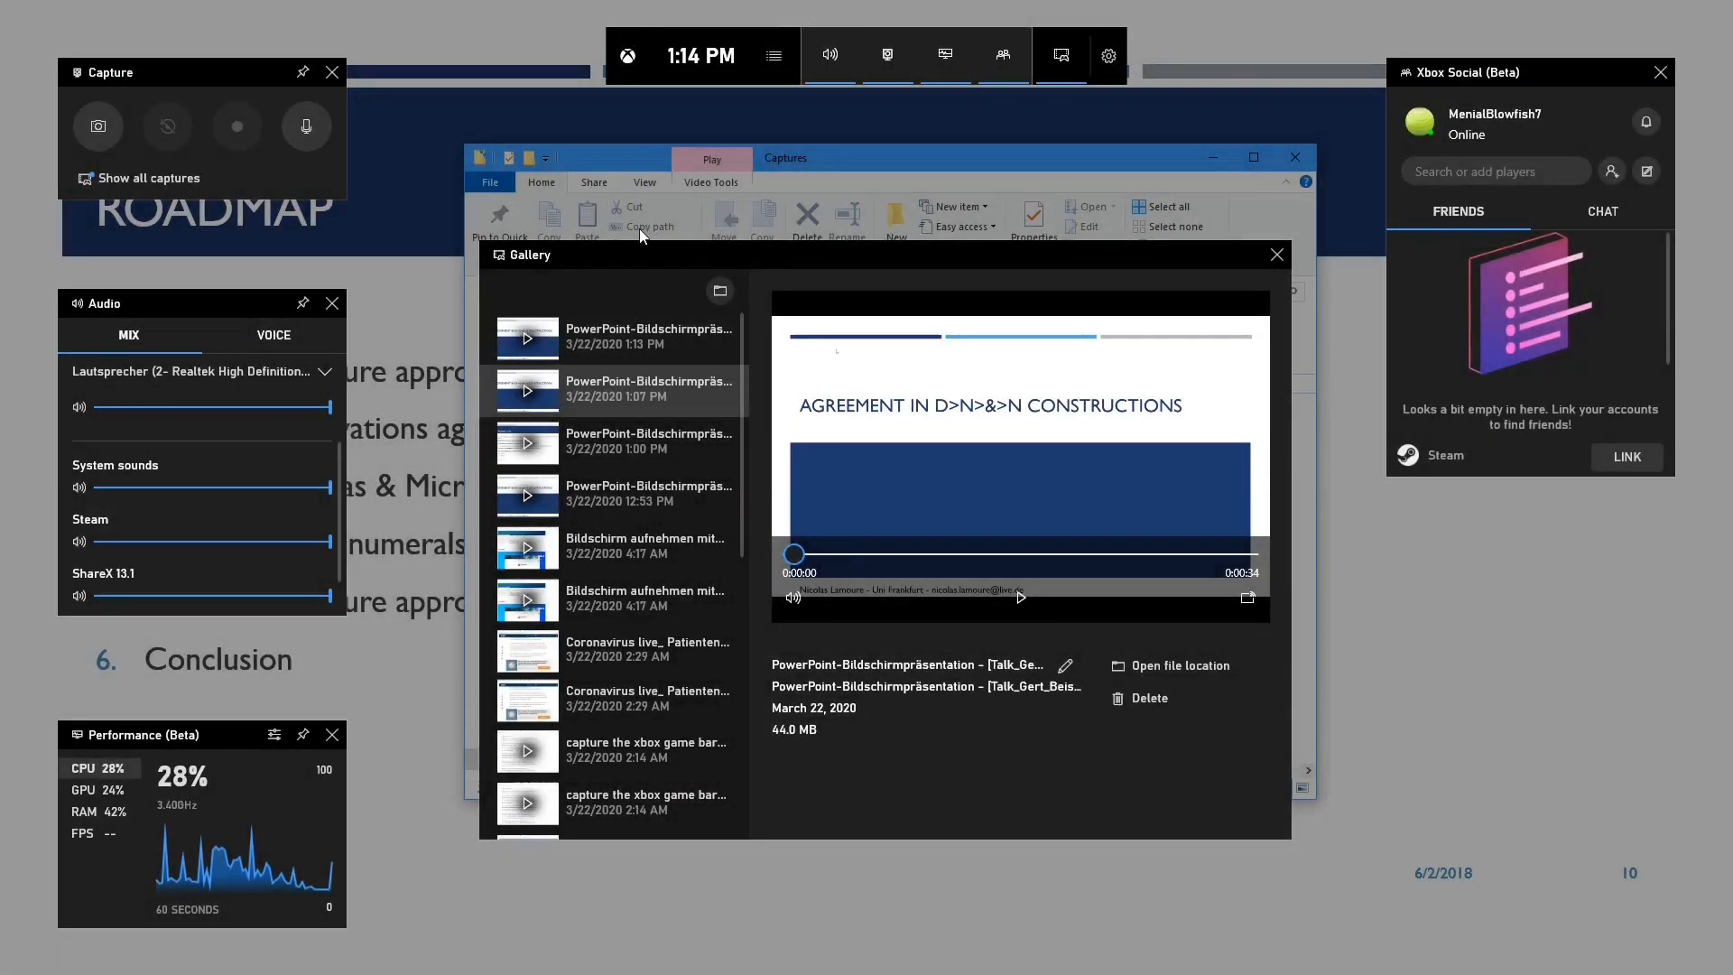
scroll(648, 414, down, 10)
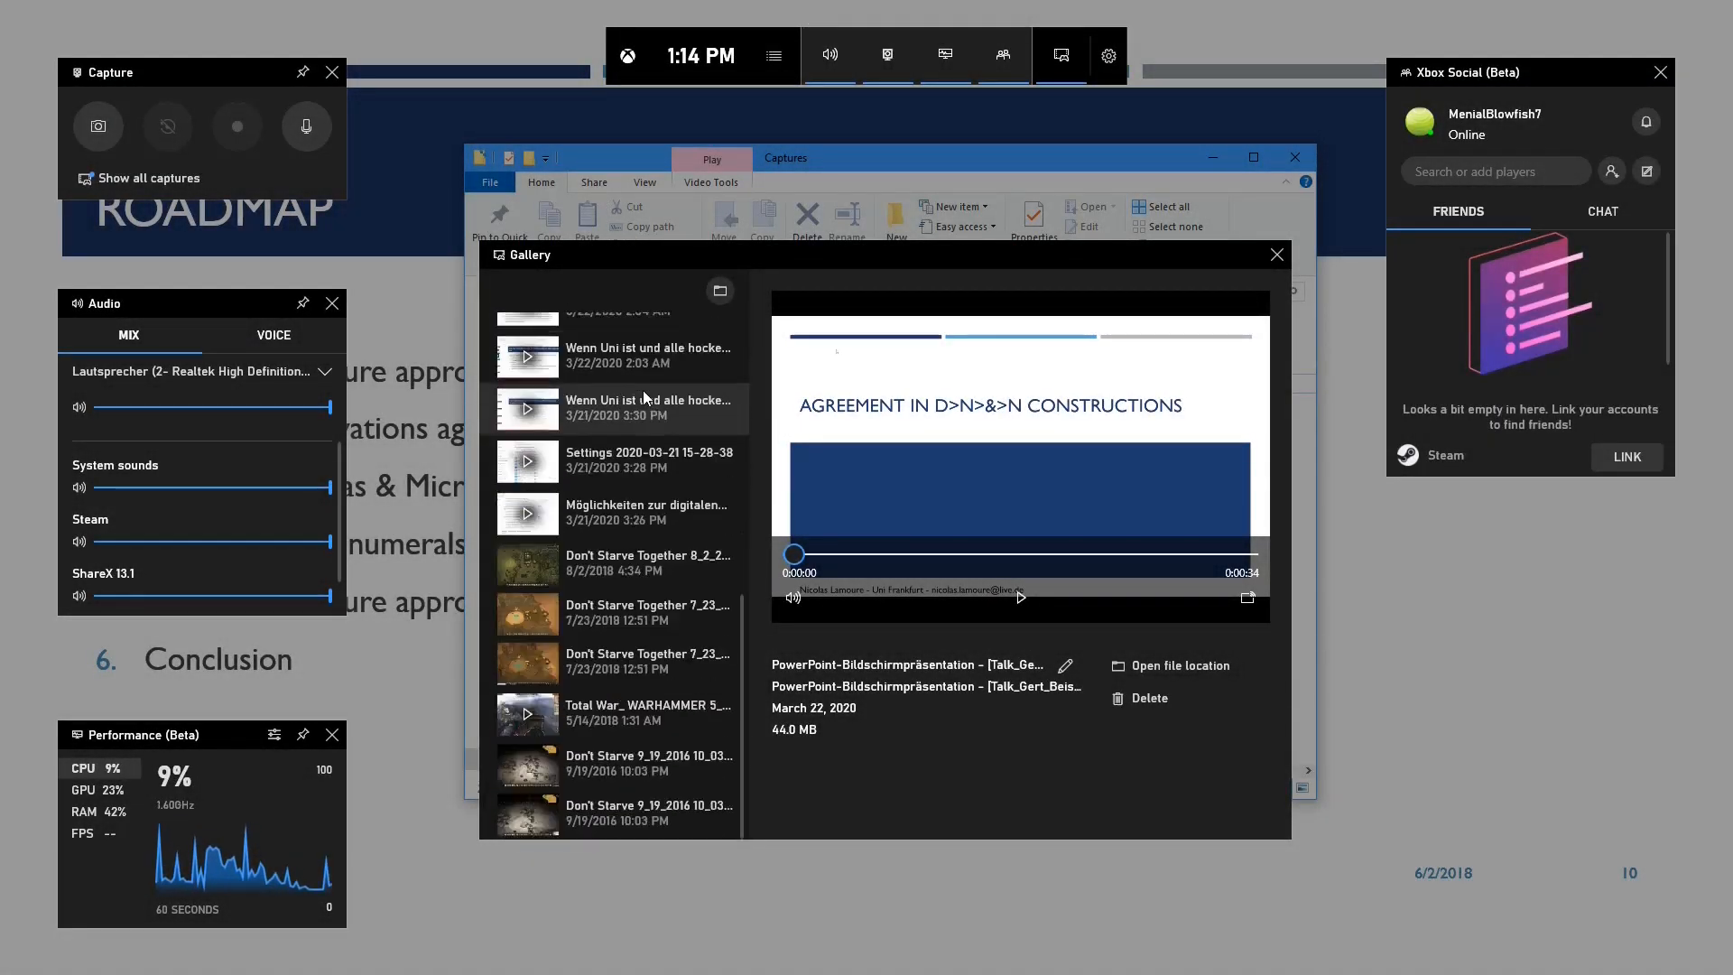
scroll(642, 390, up, 10)
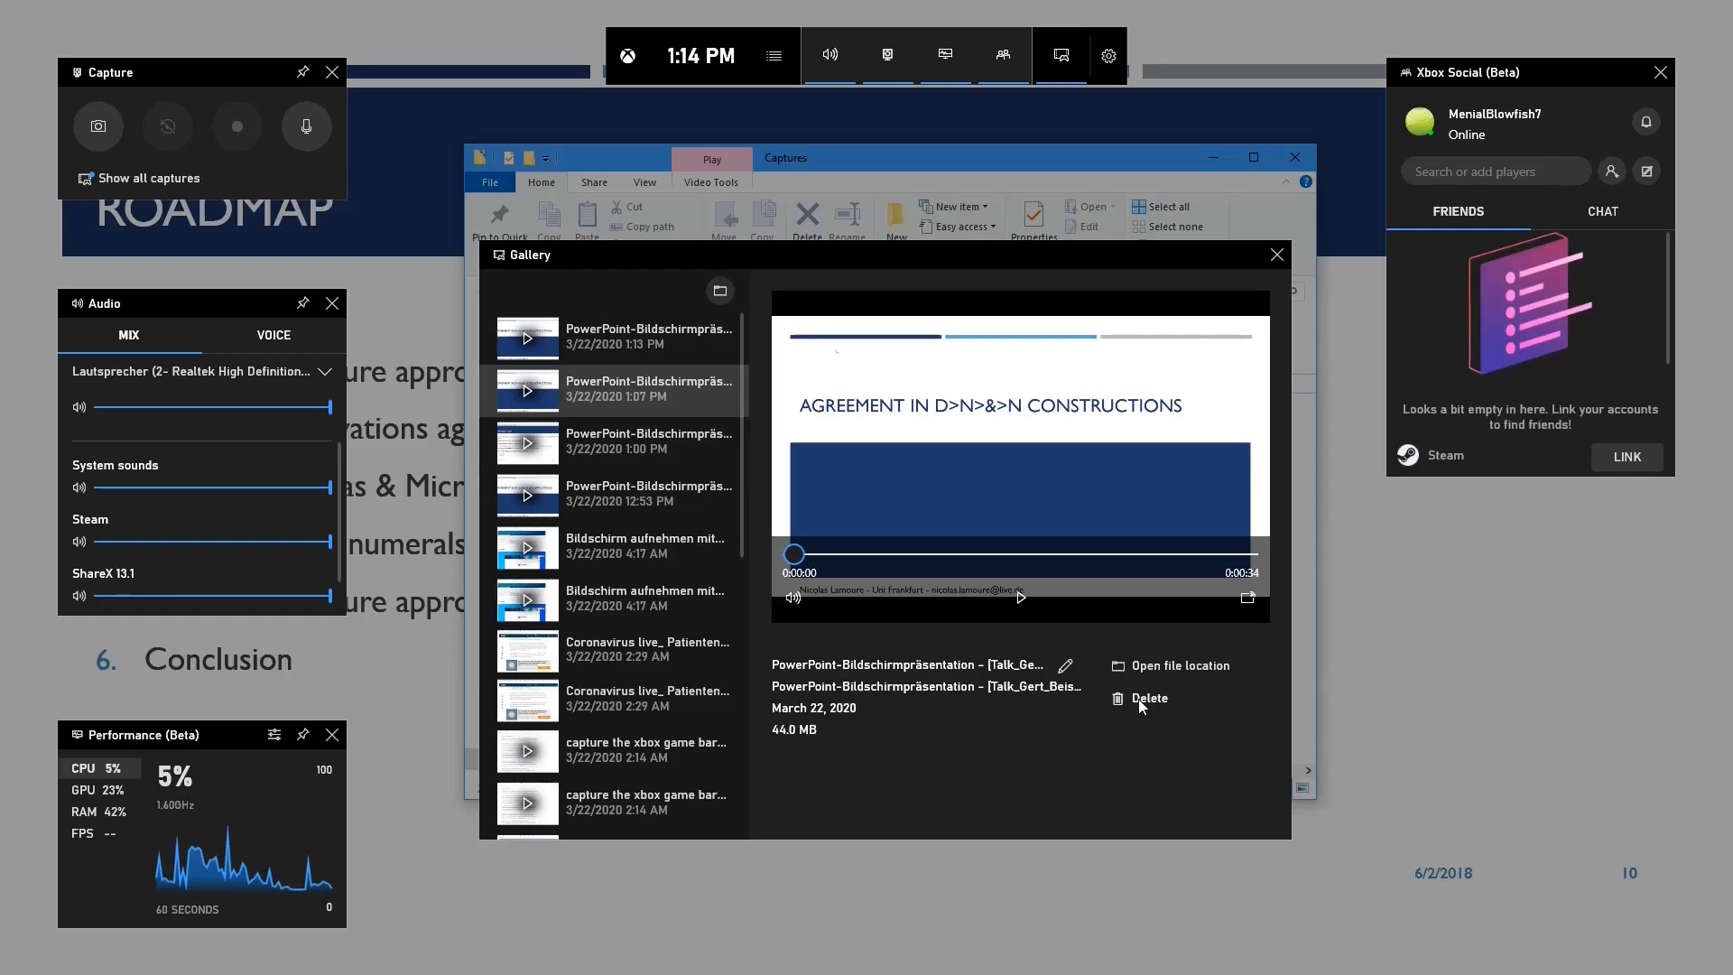
click(720, 291)
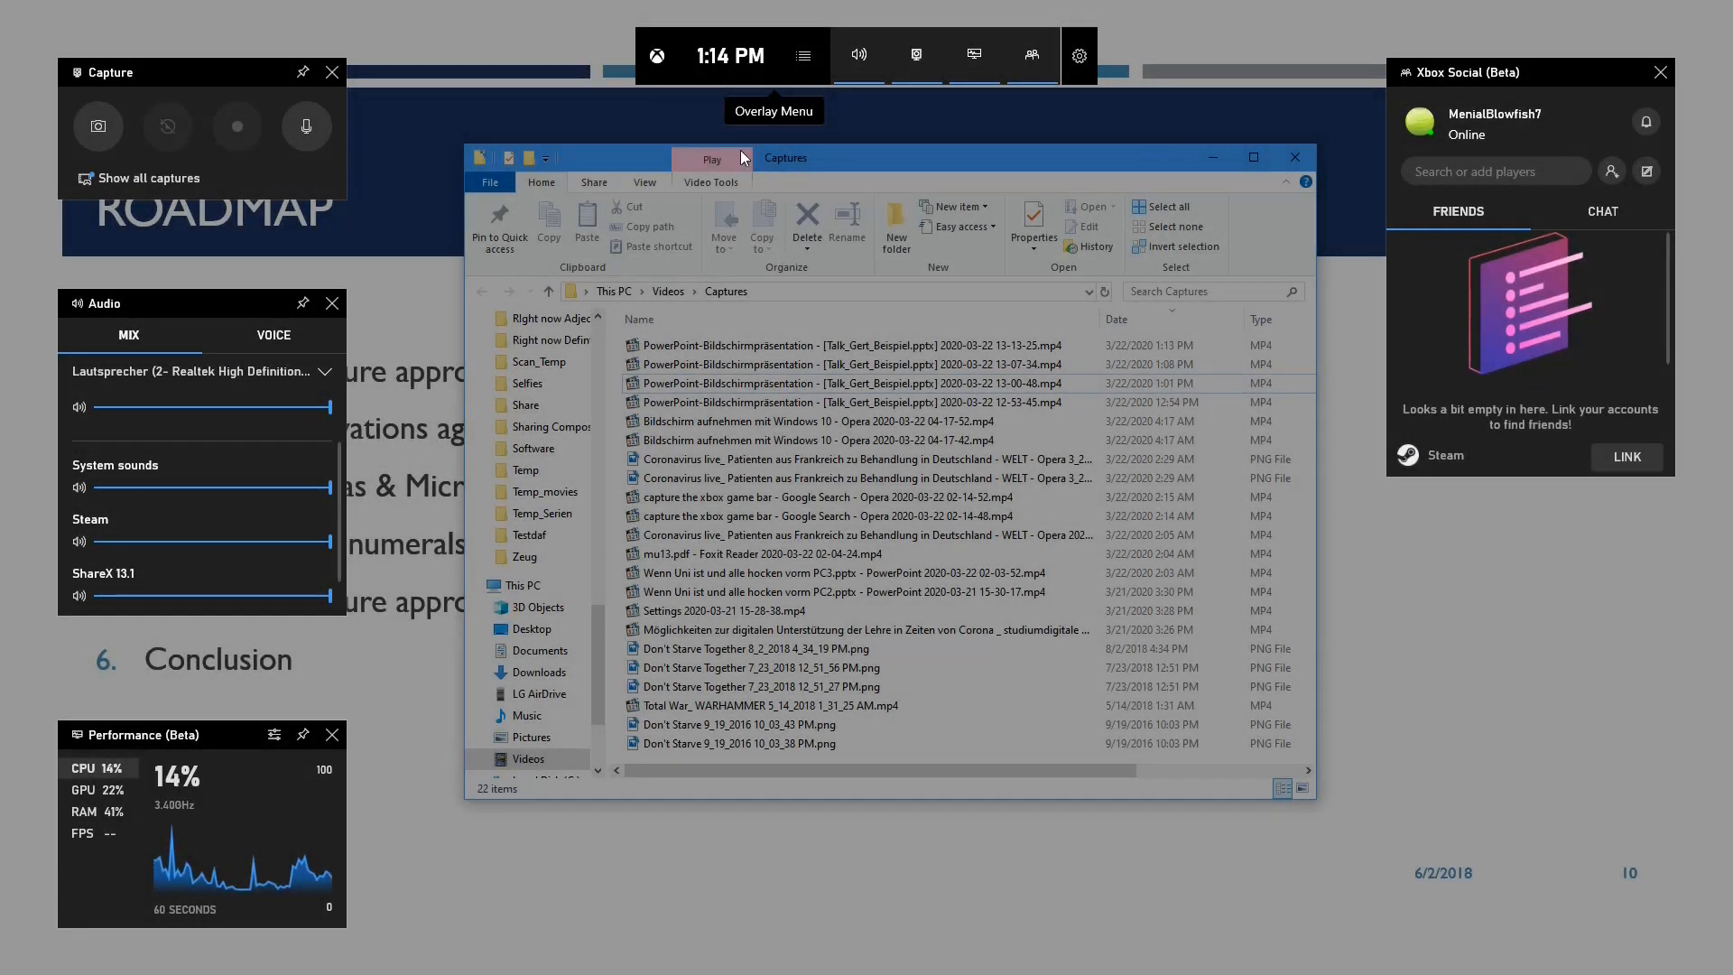
click(804, 56)
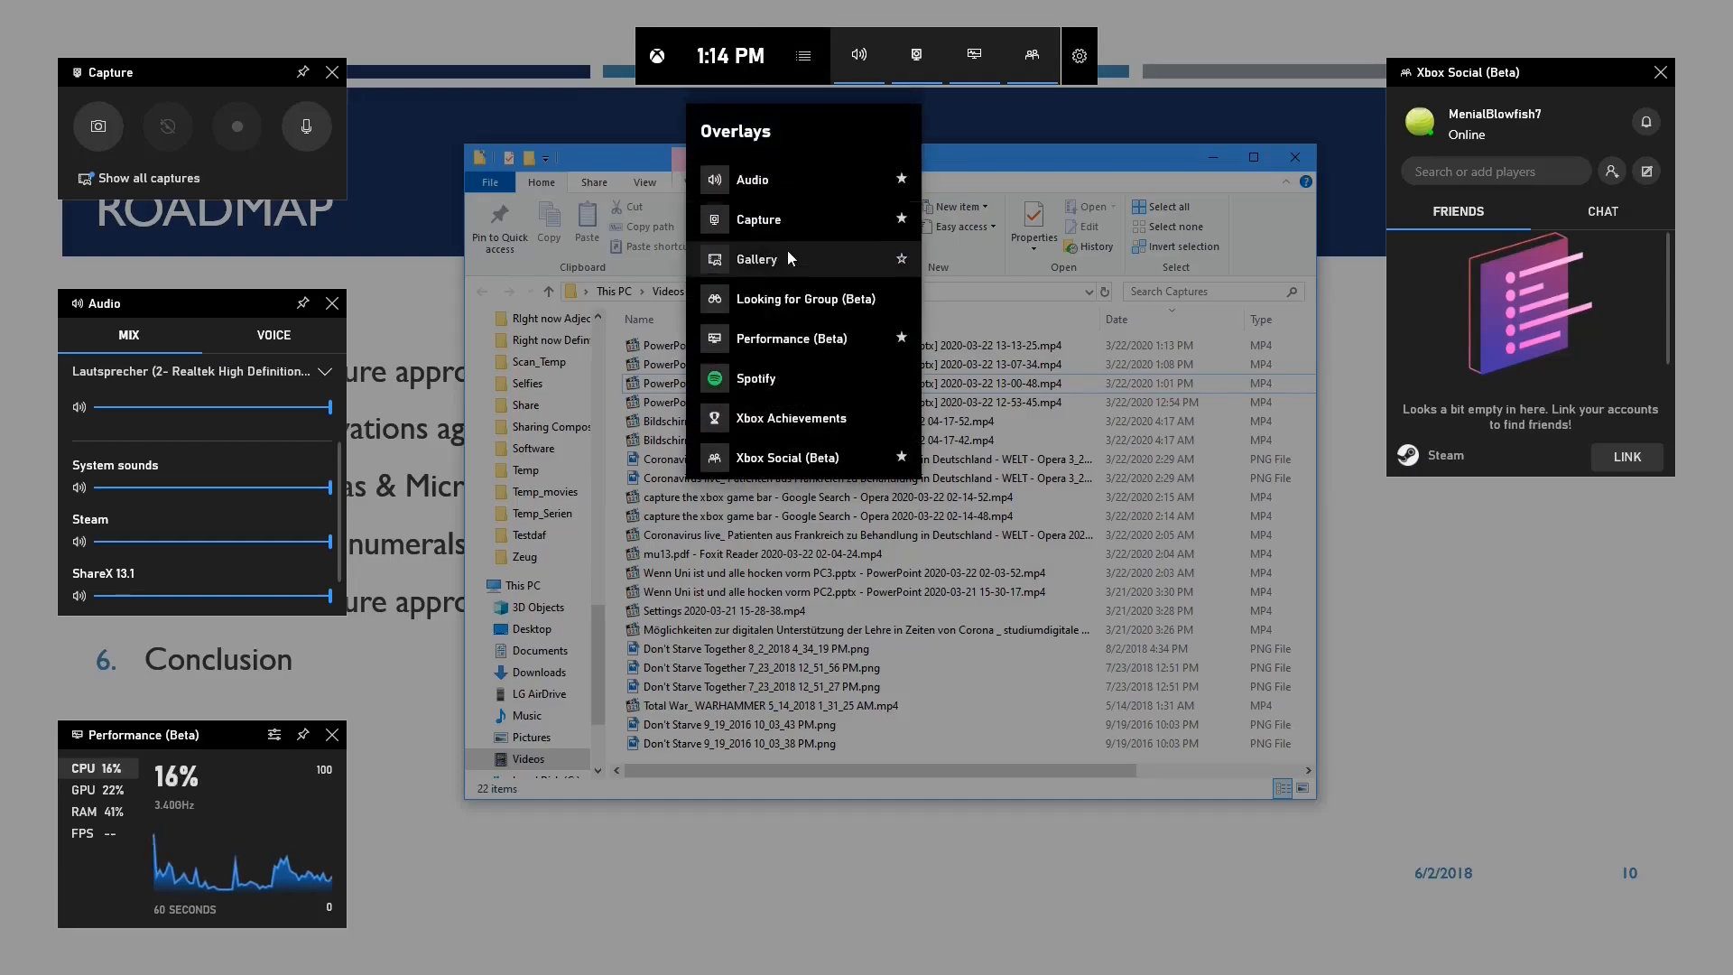
click(761, 263)
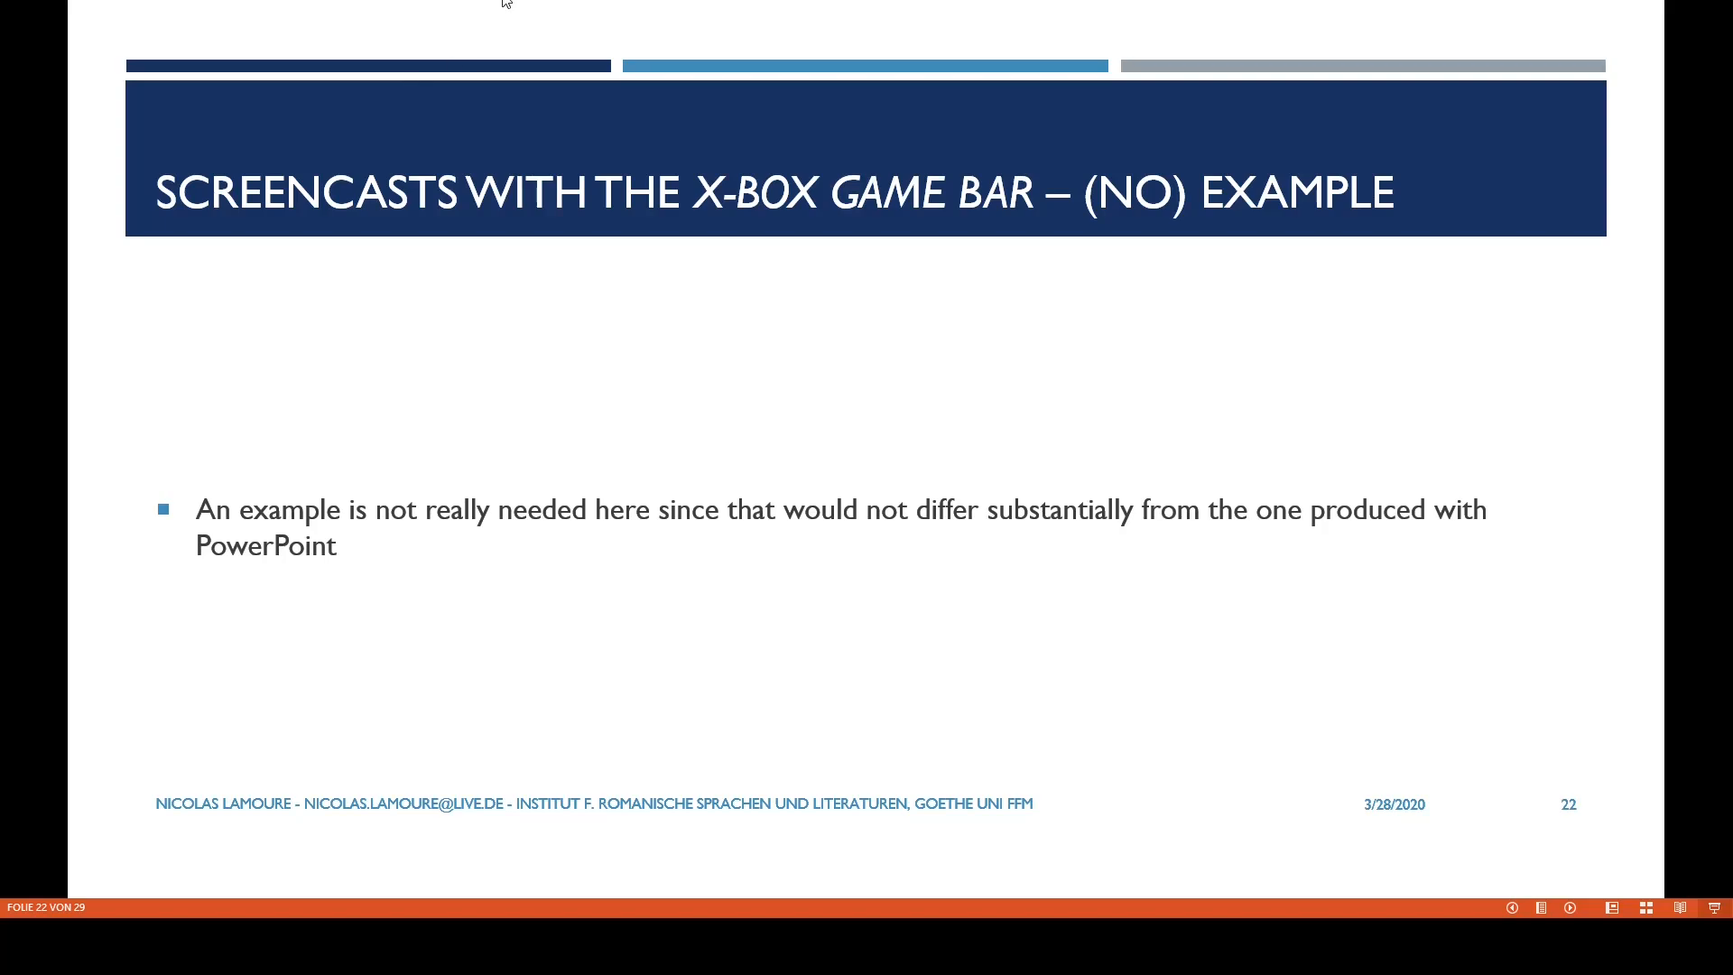
Advance the lecture presentation to the slide on the pros and cons of screencasts with Open Broadcaster Software
key(Right)
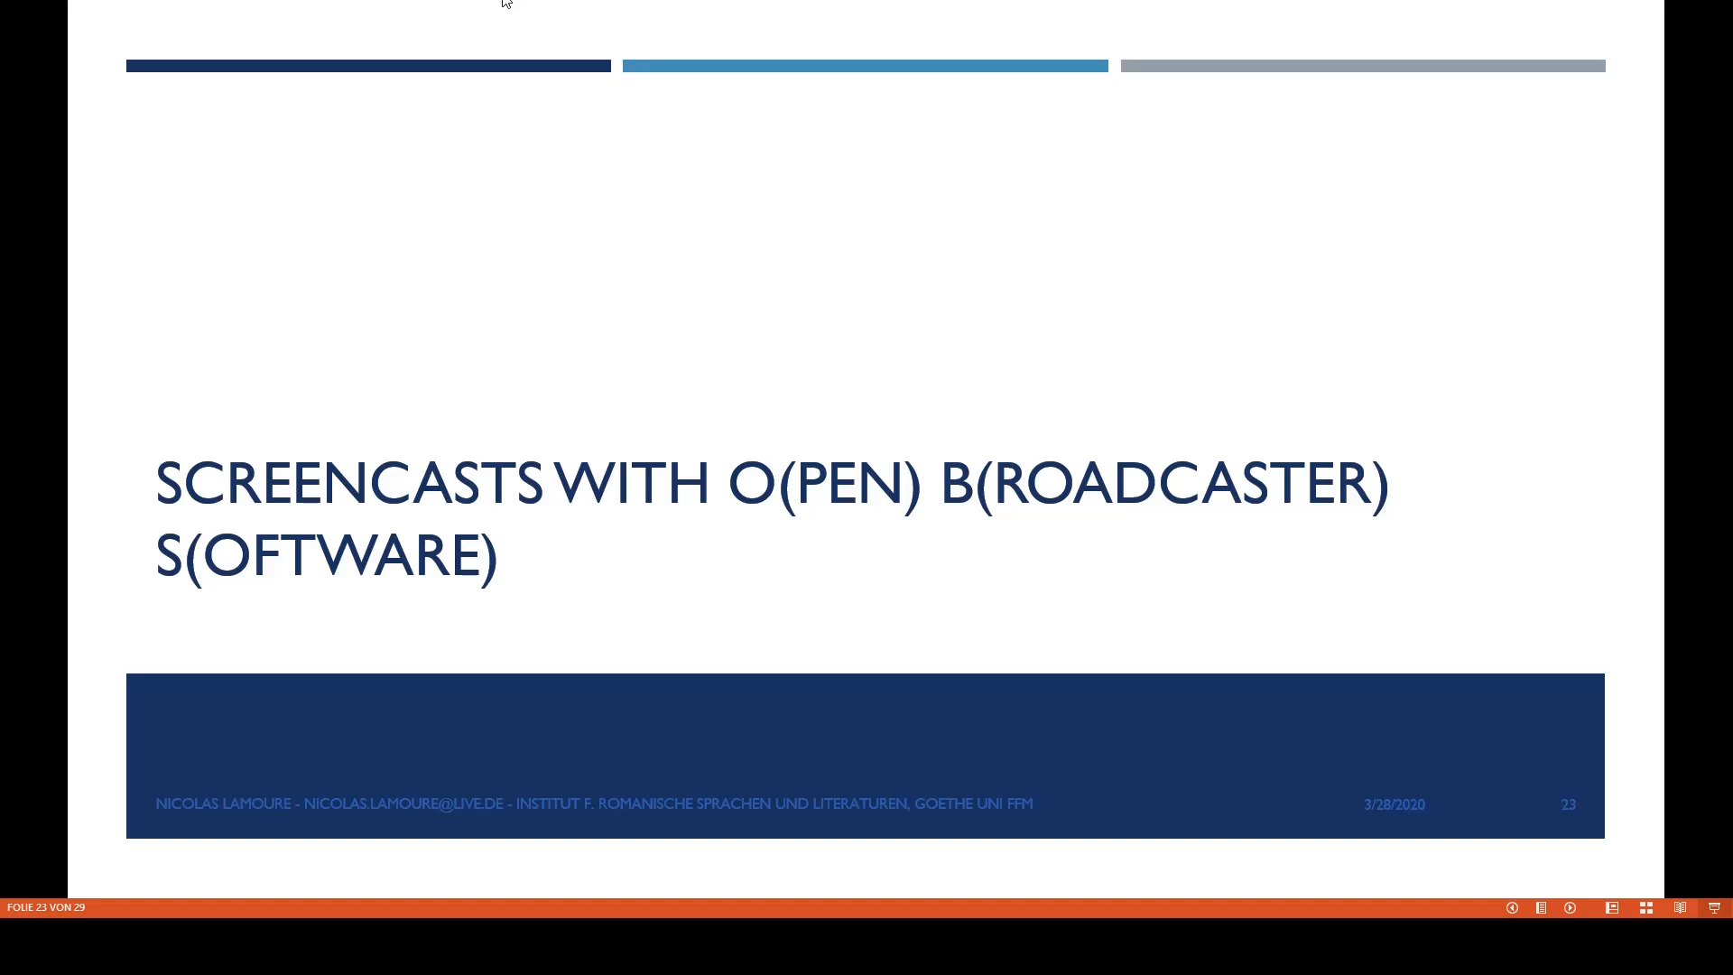
key(Right)
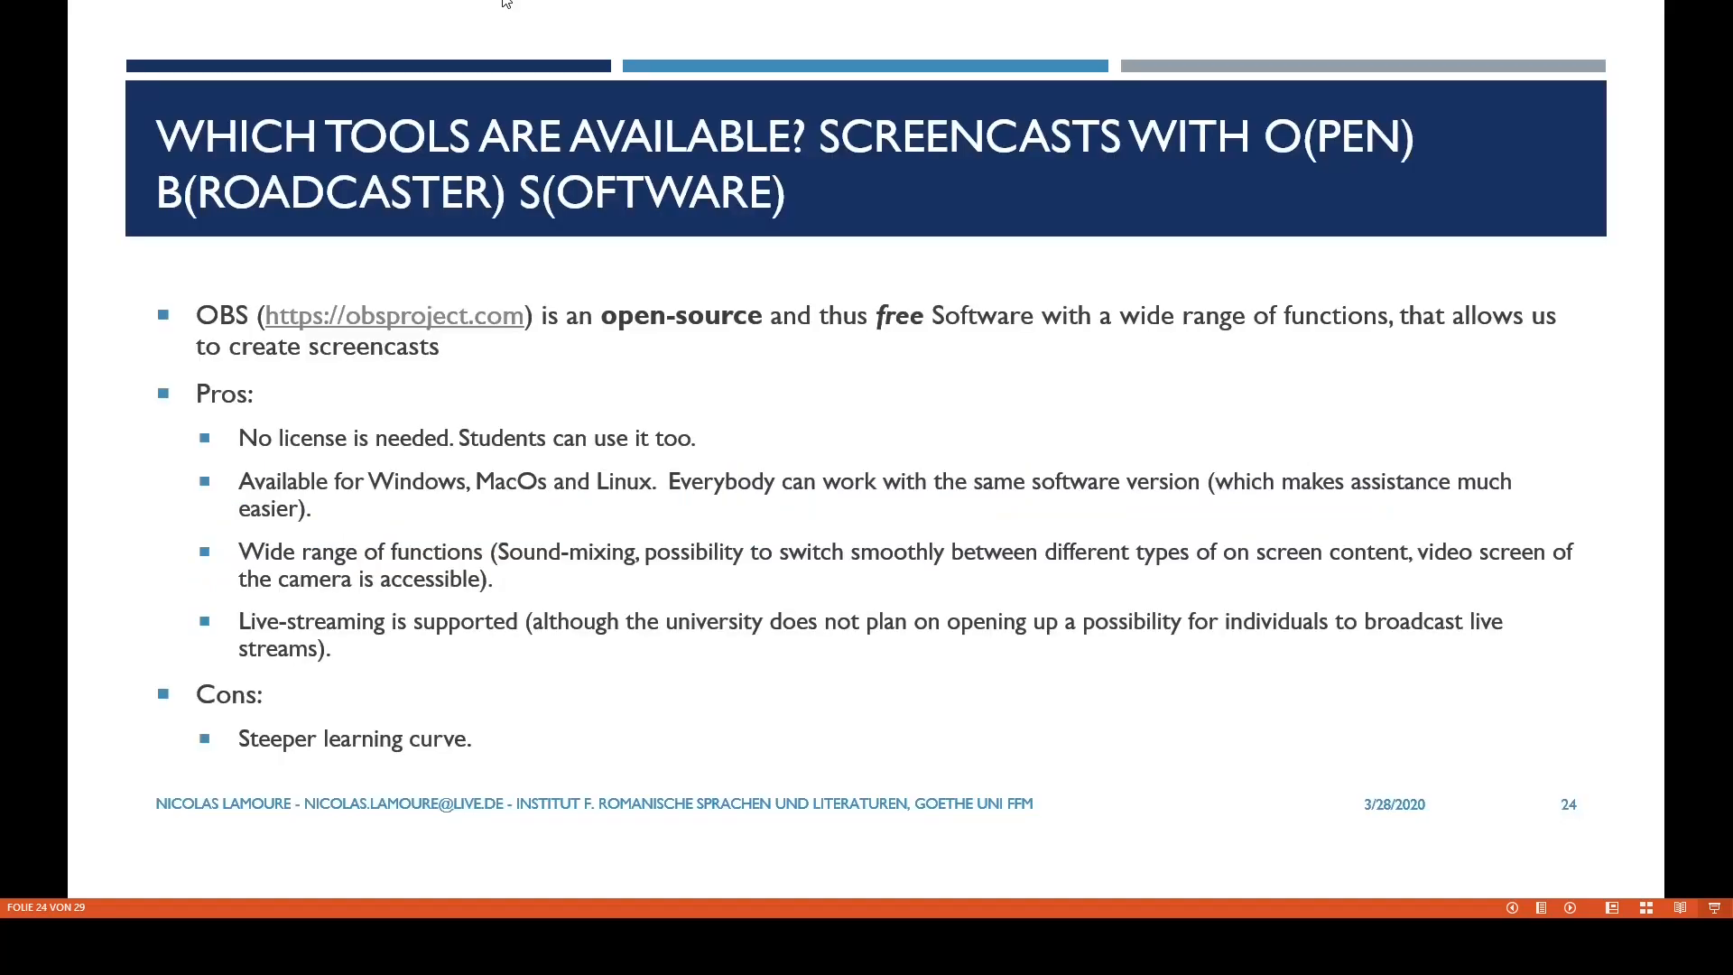
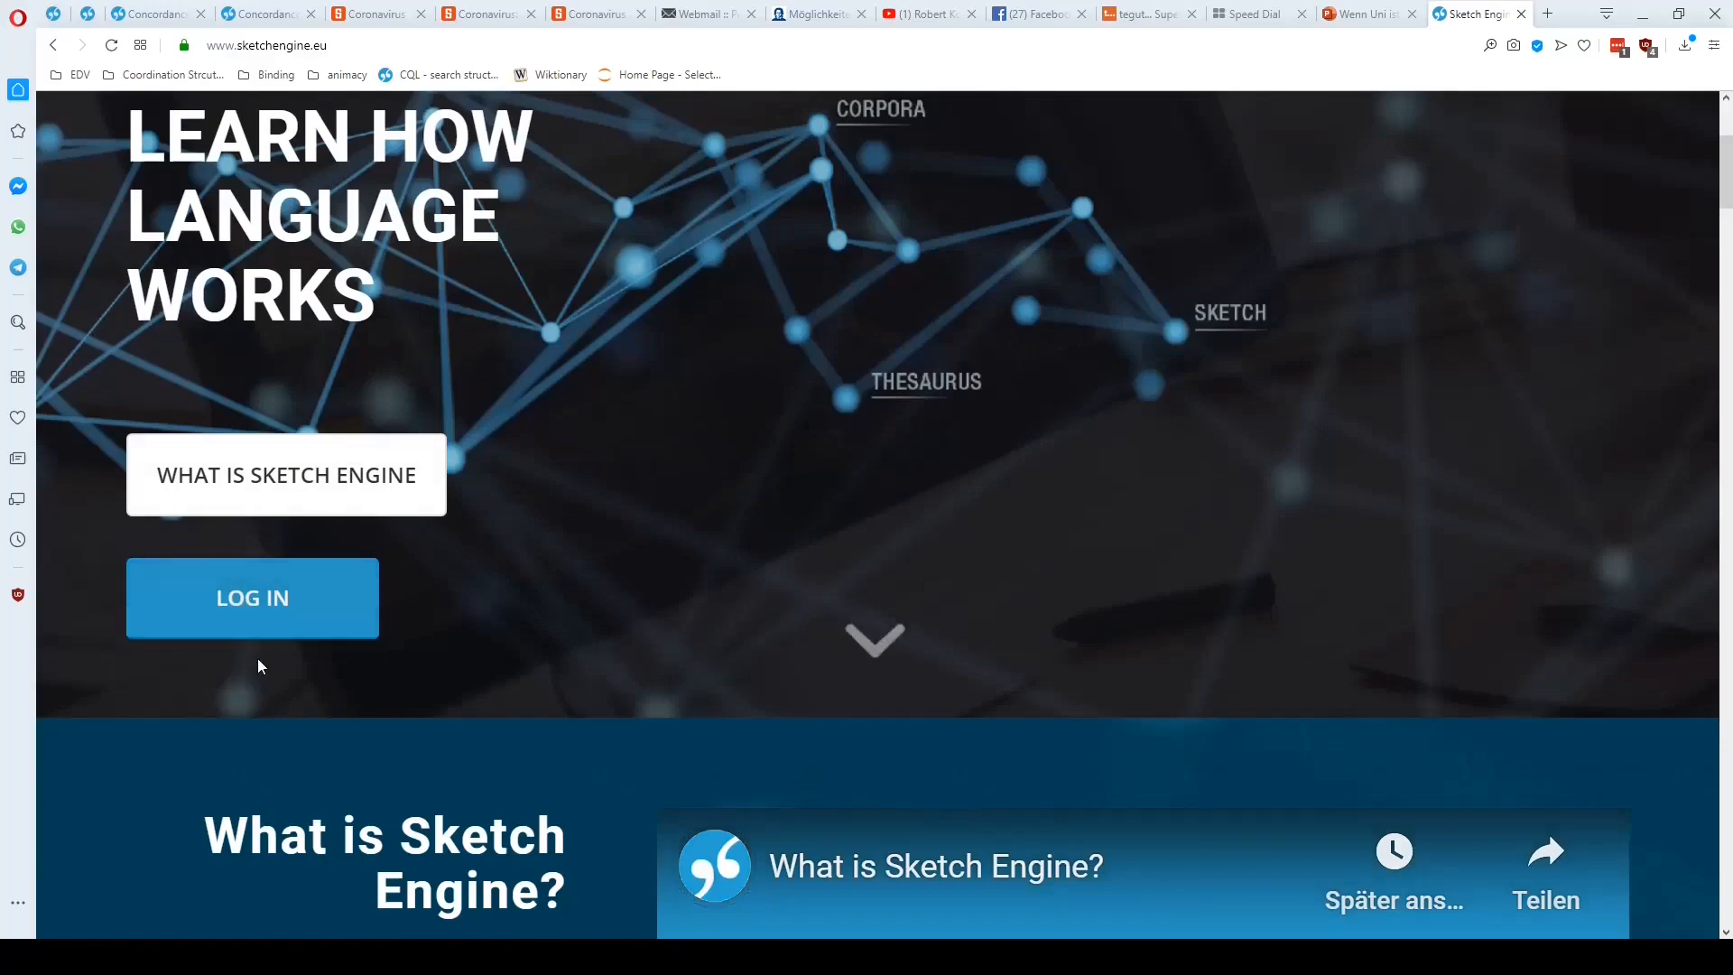
Log in to Sketch Engine, open its dashboard and view the list of available corpora
click(257, 613)
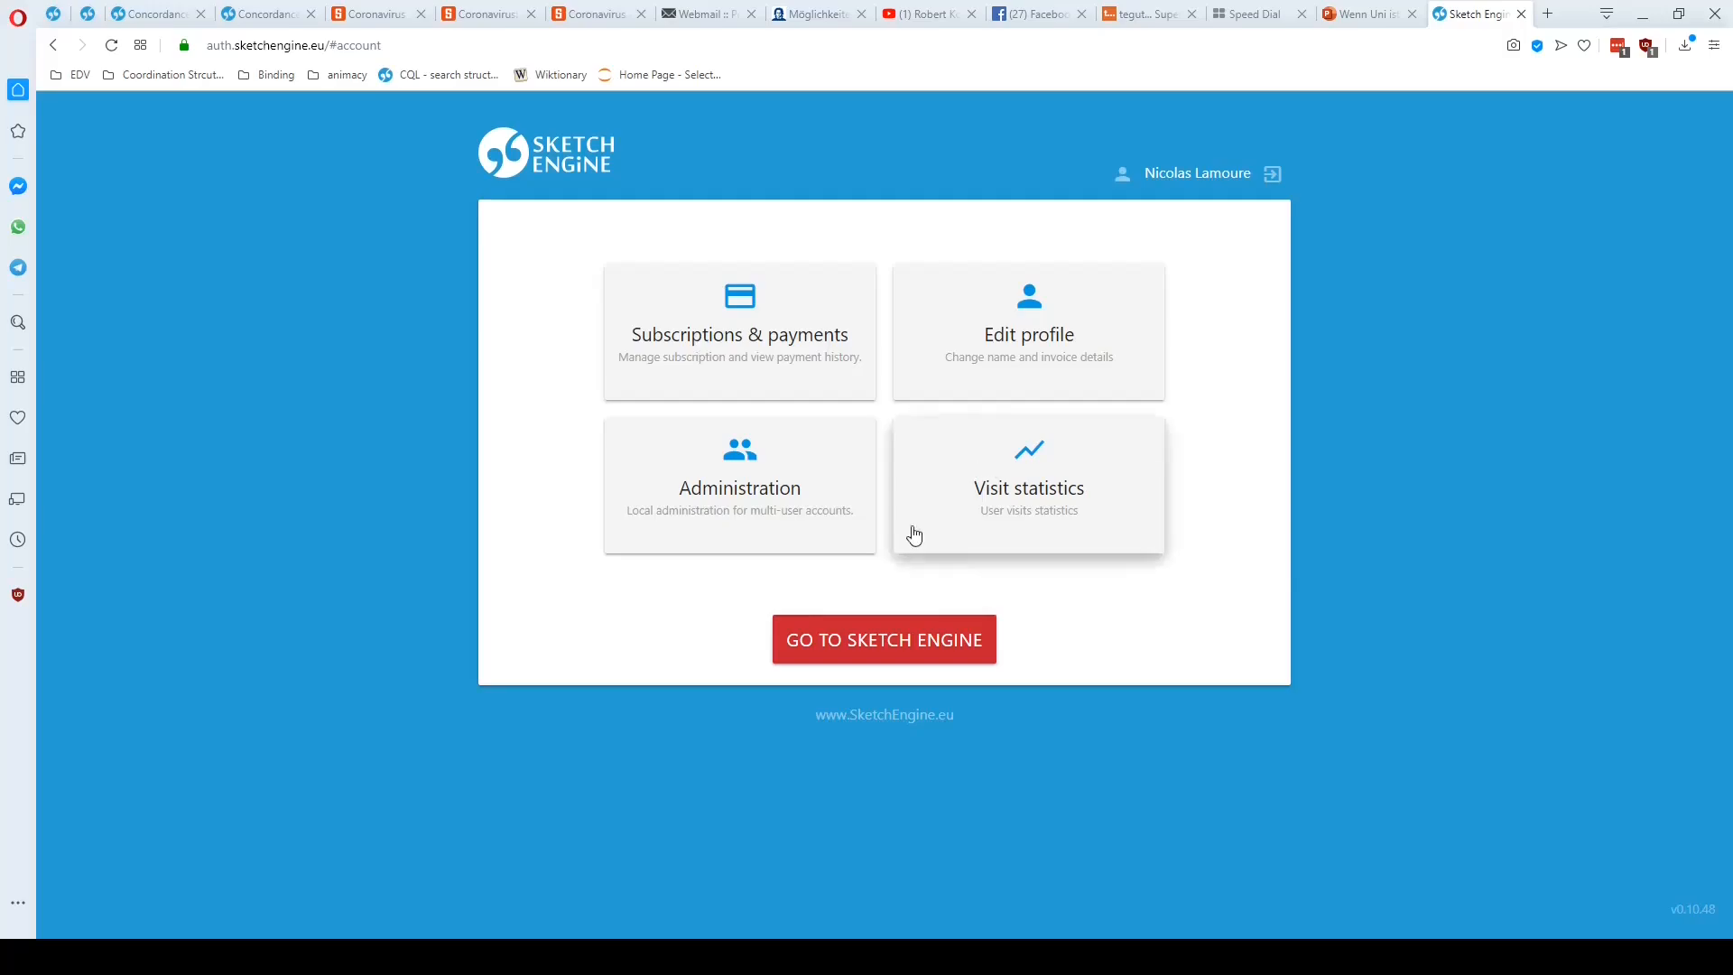
click(923, 650)
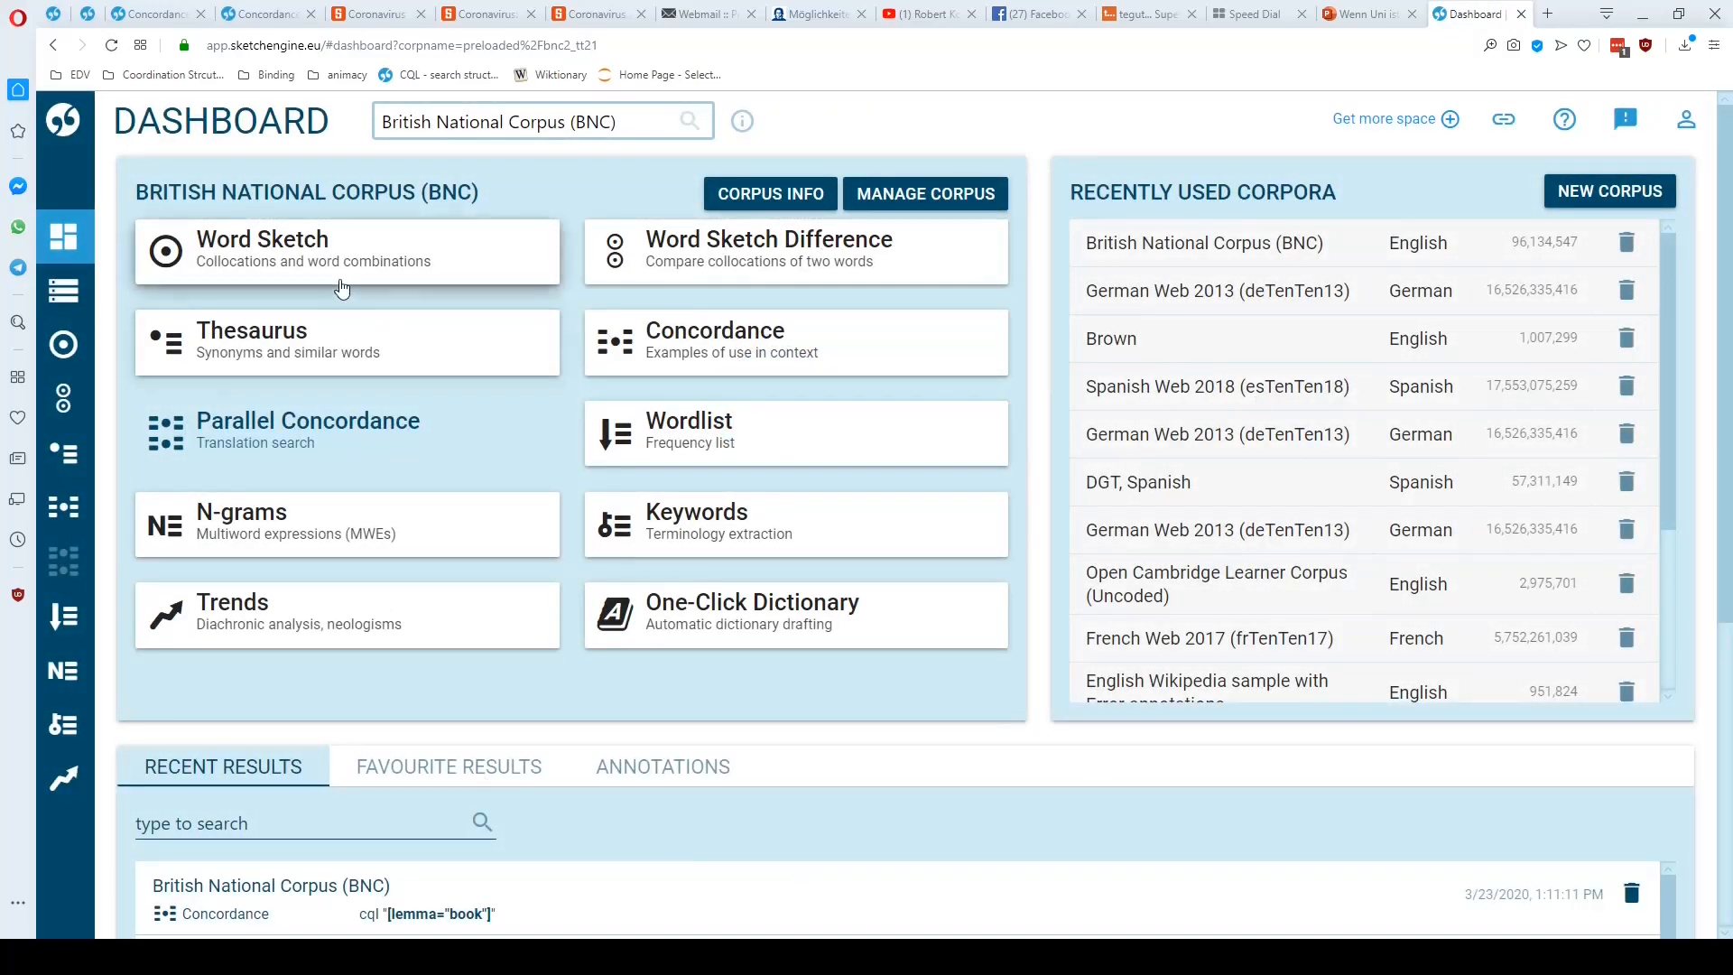
click(583, 127)
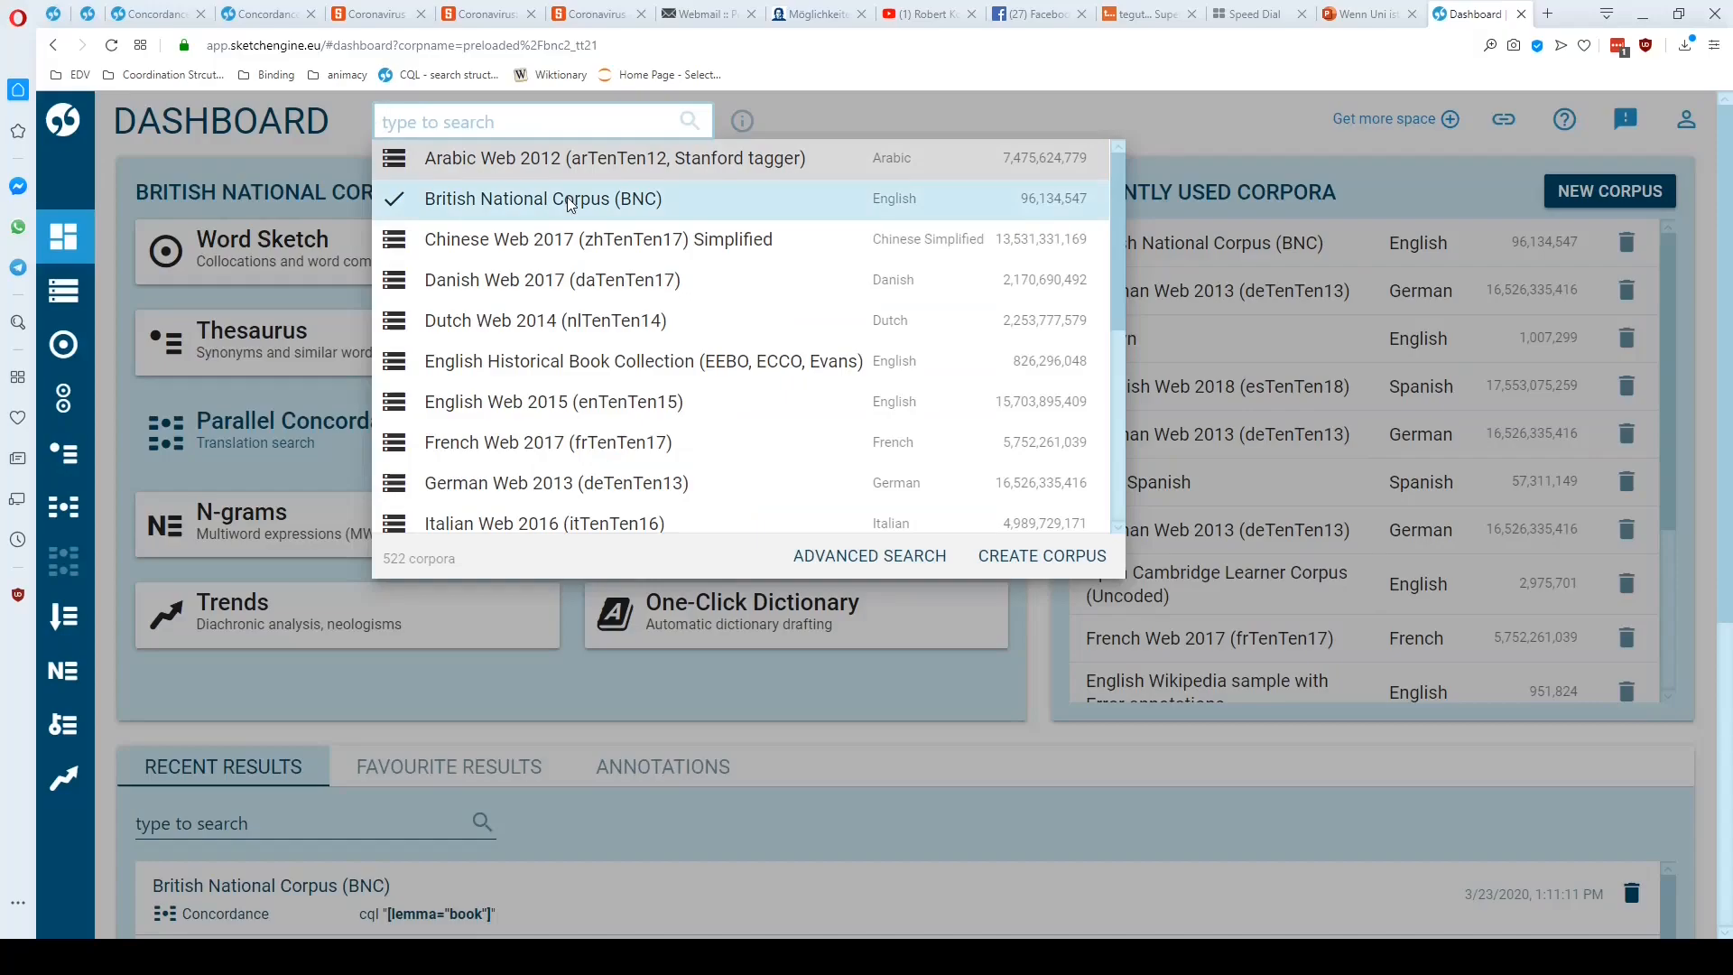
click(324, 165)
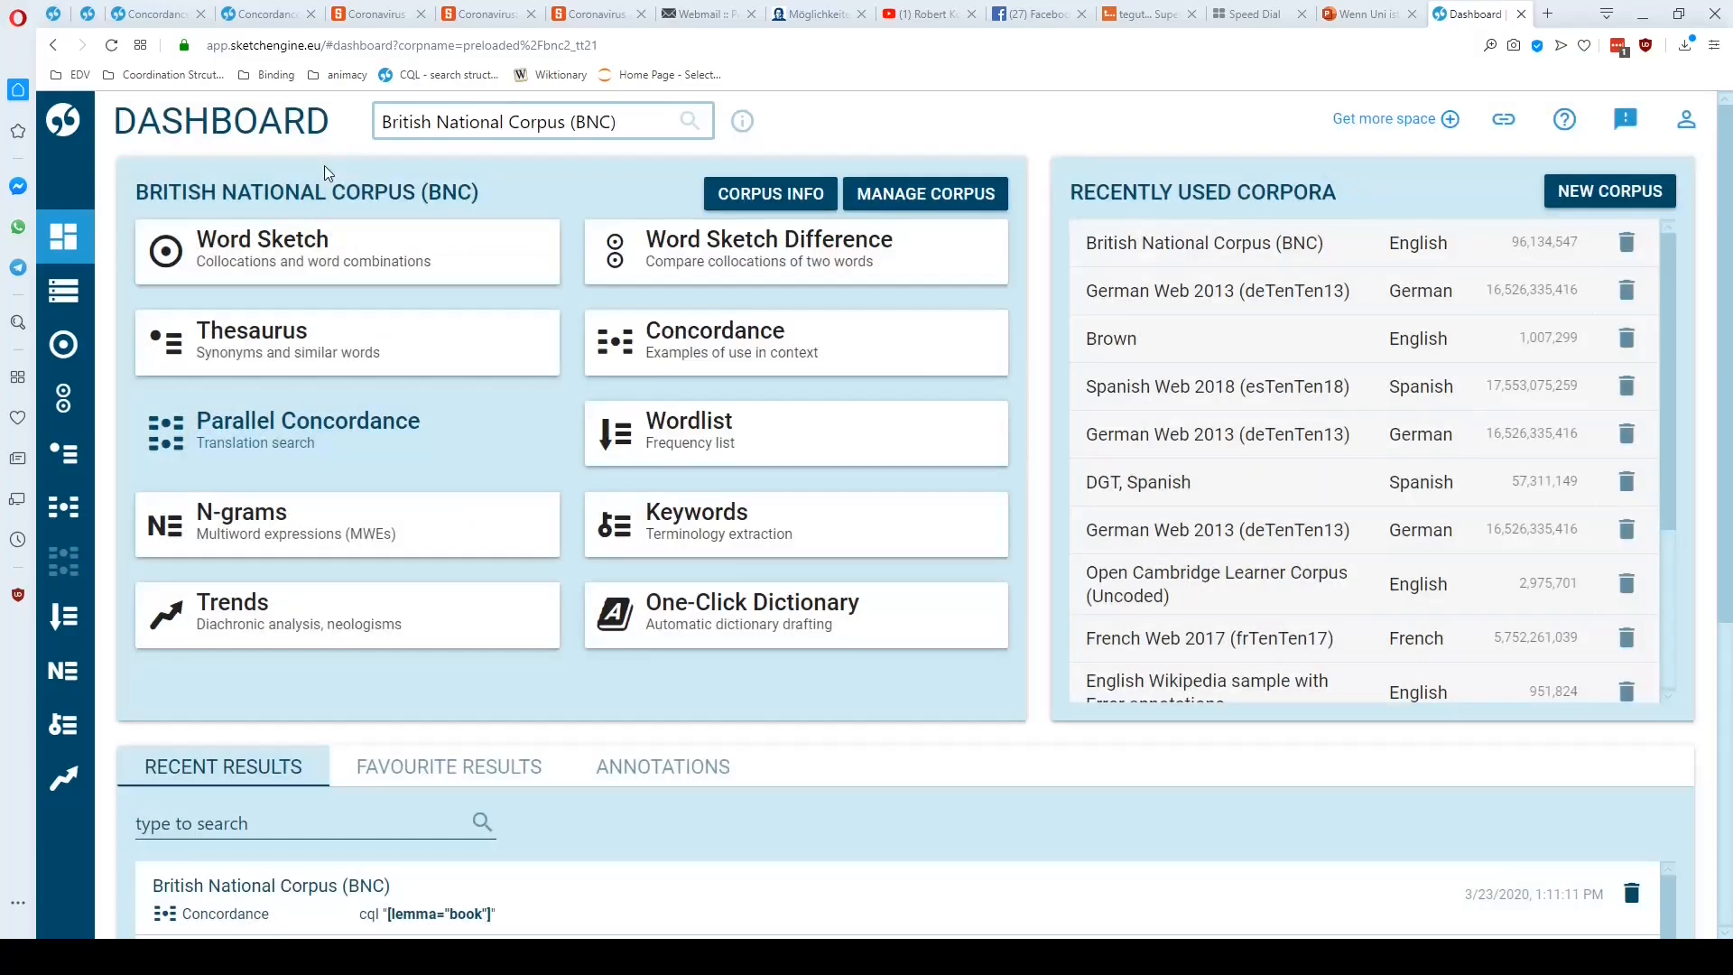
Run an advanced CQL concordance query for [lemma="car"] in the British National Corpus (BNC)
click(753, 357)
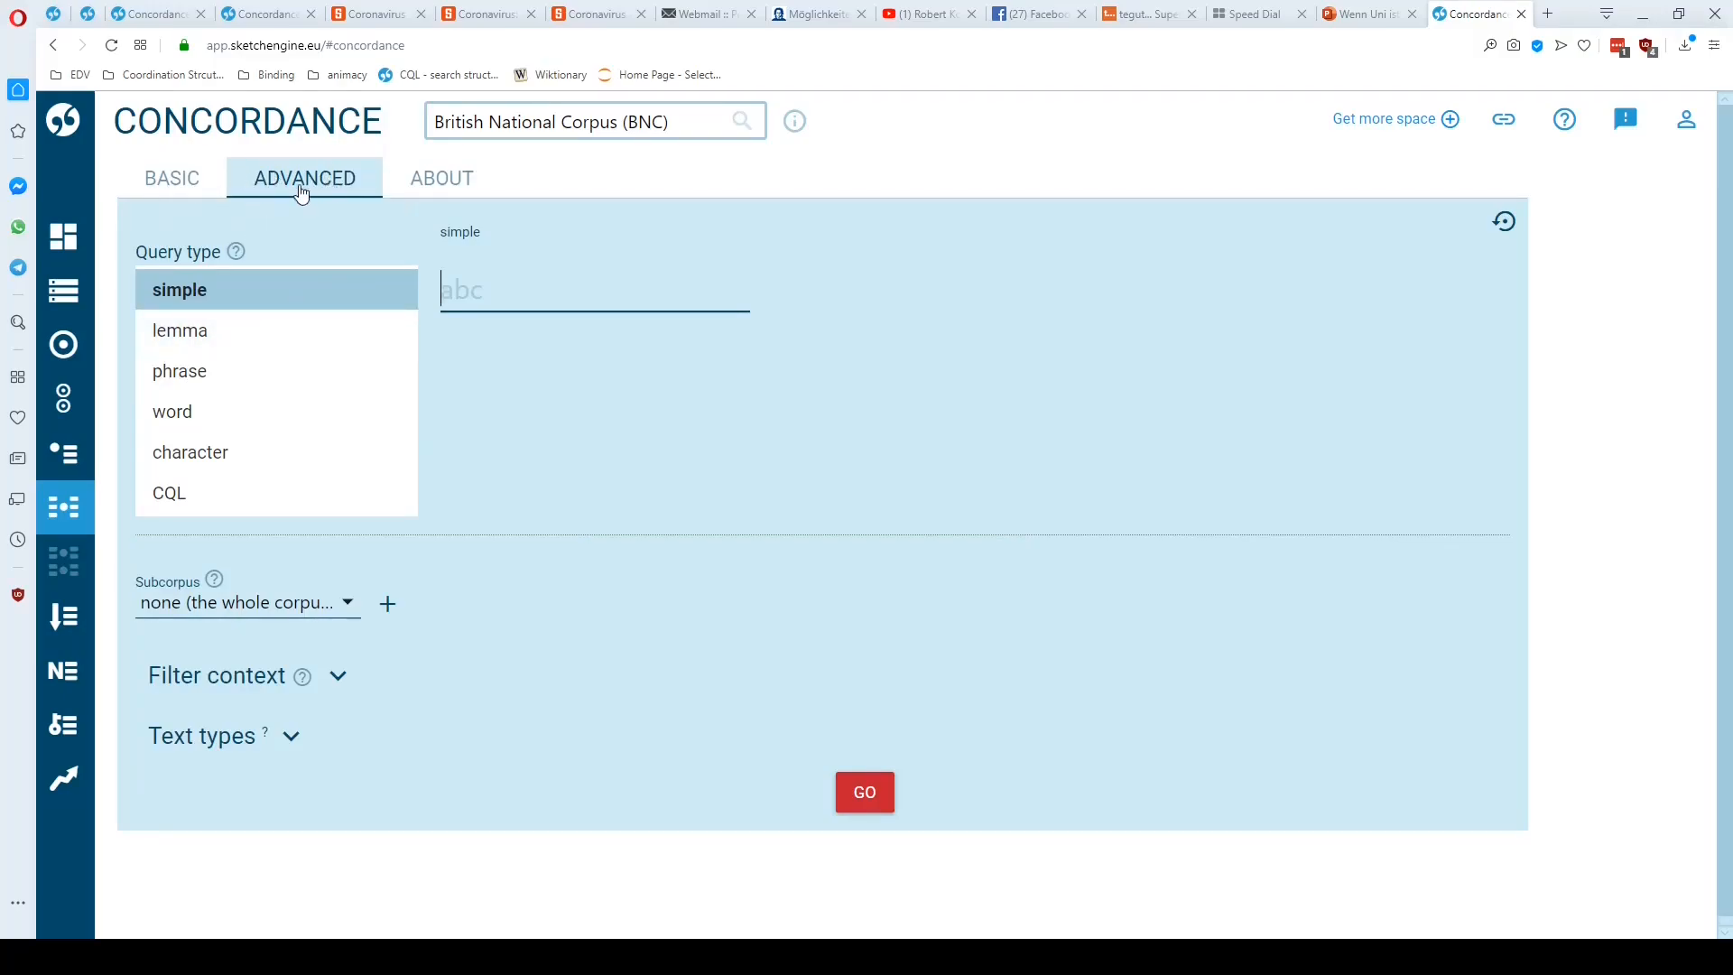
click(224, 509)
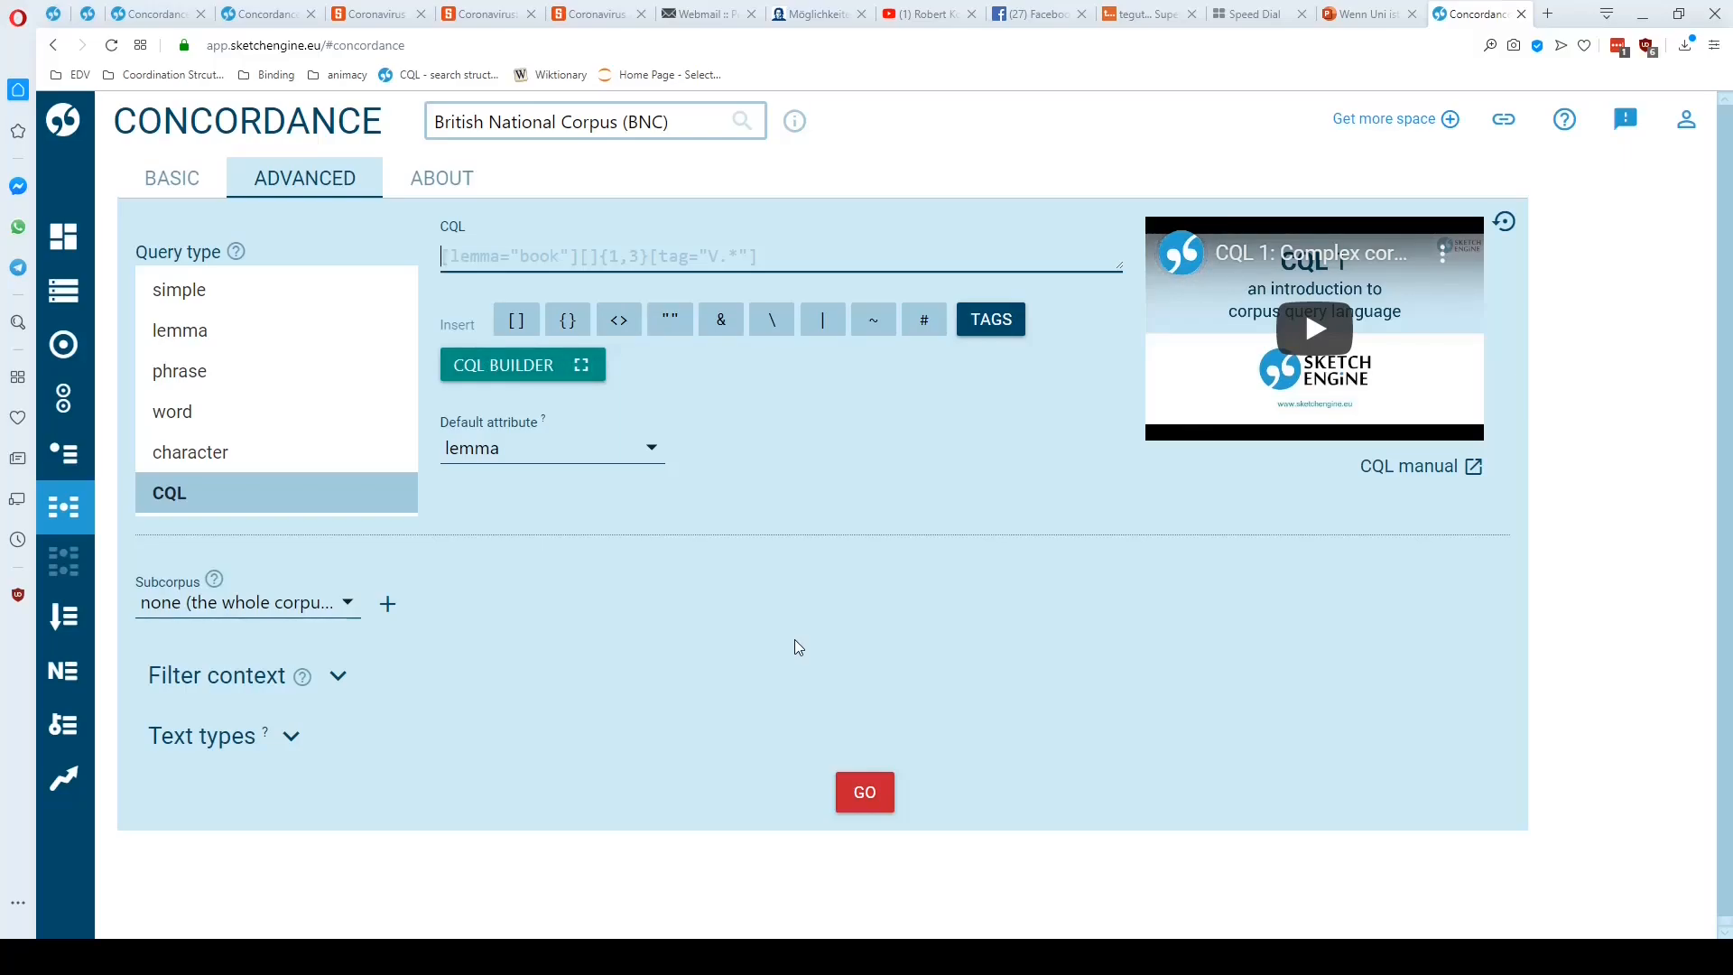
text([lemma="car"])
drag(572, 262, 454, 256)
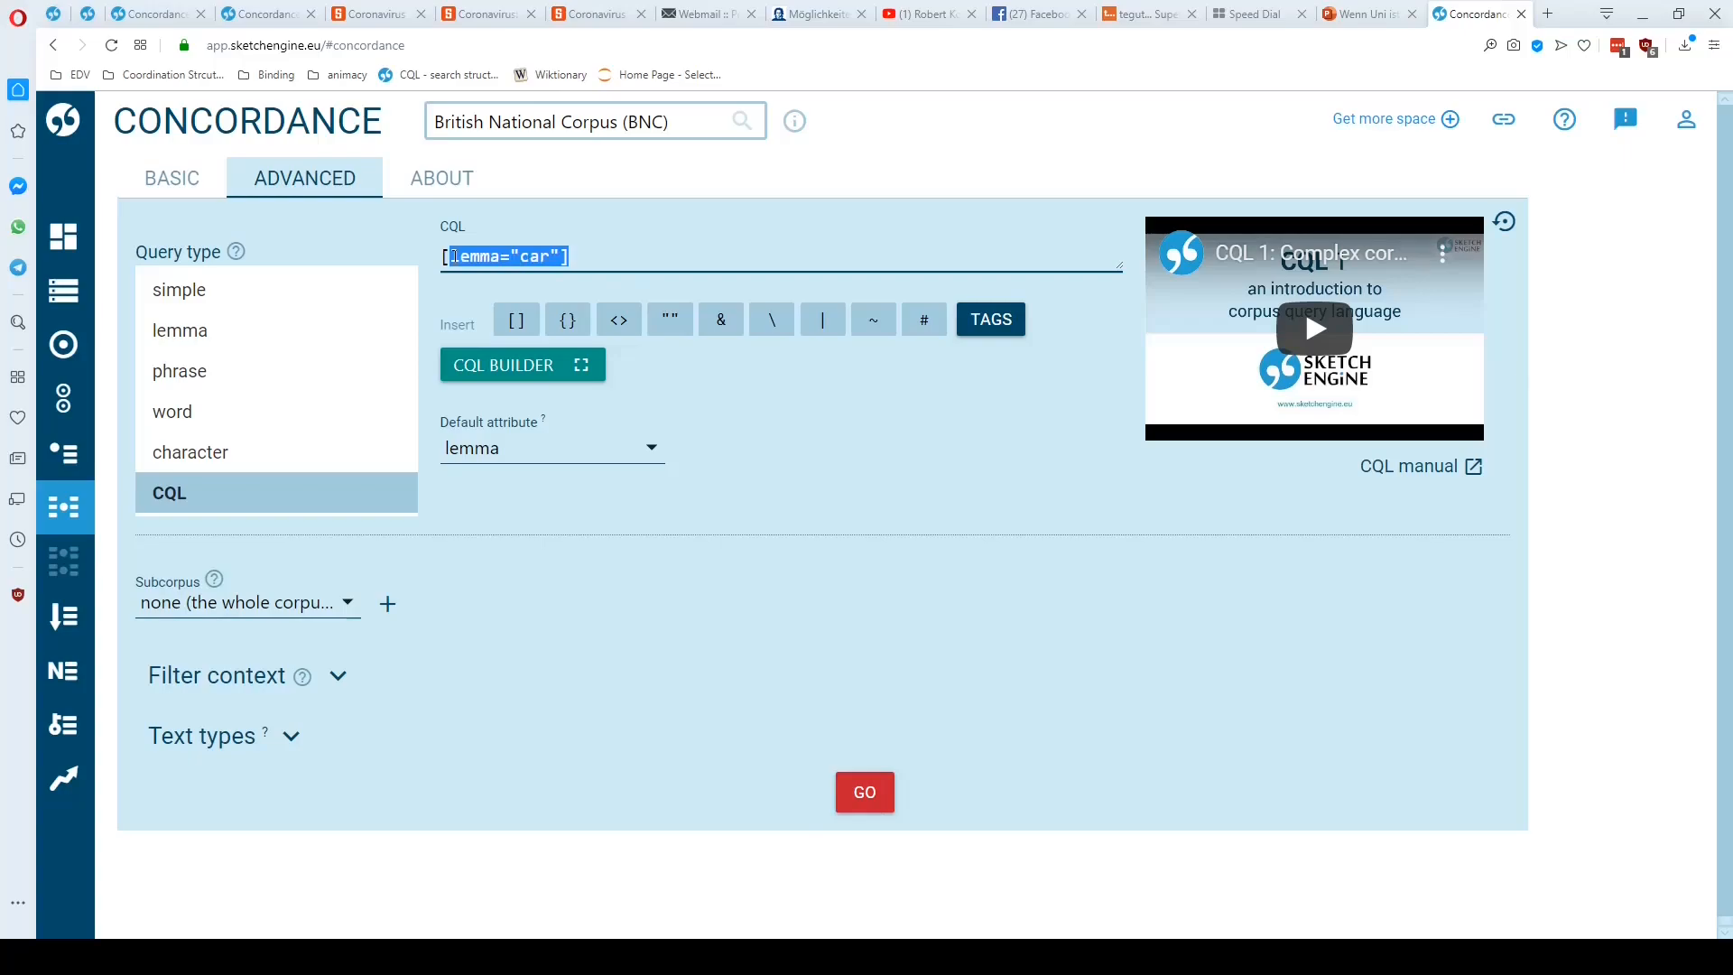
click(619, 254)
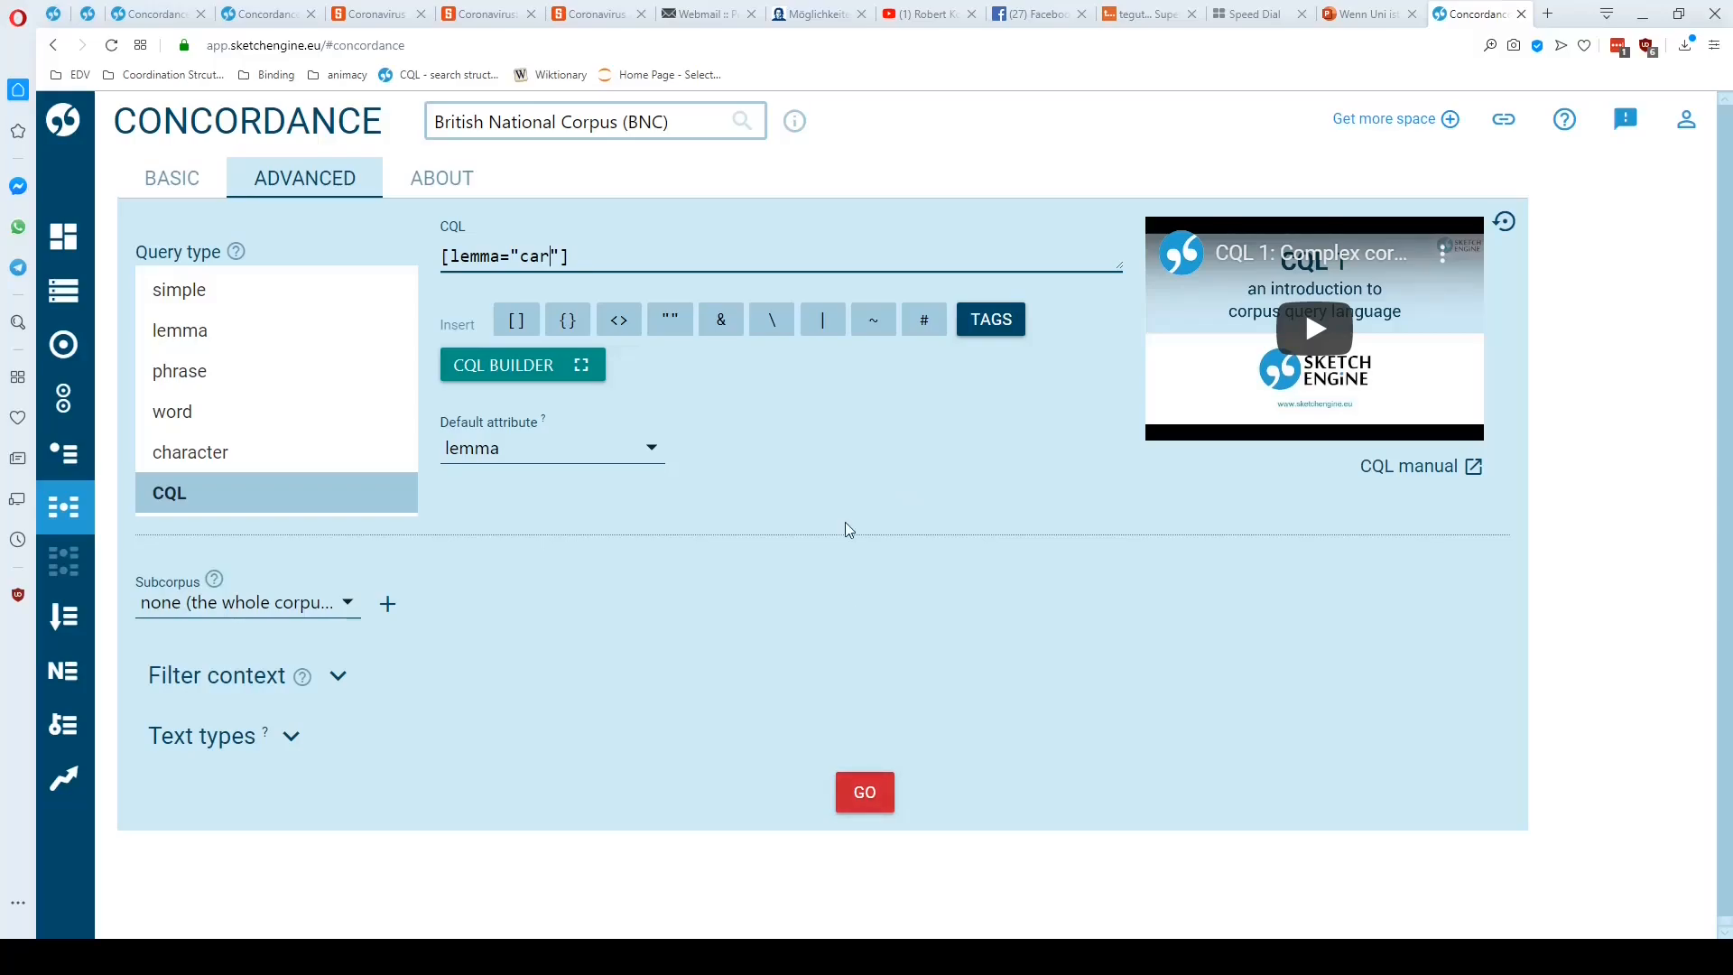
key(Return)
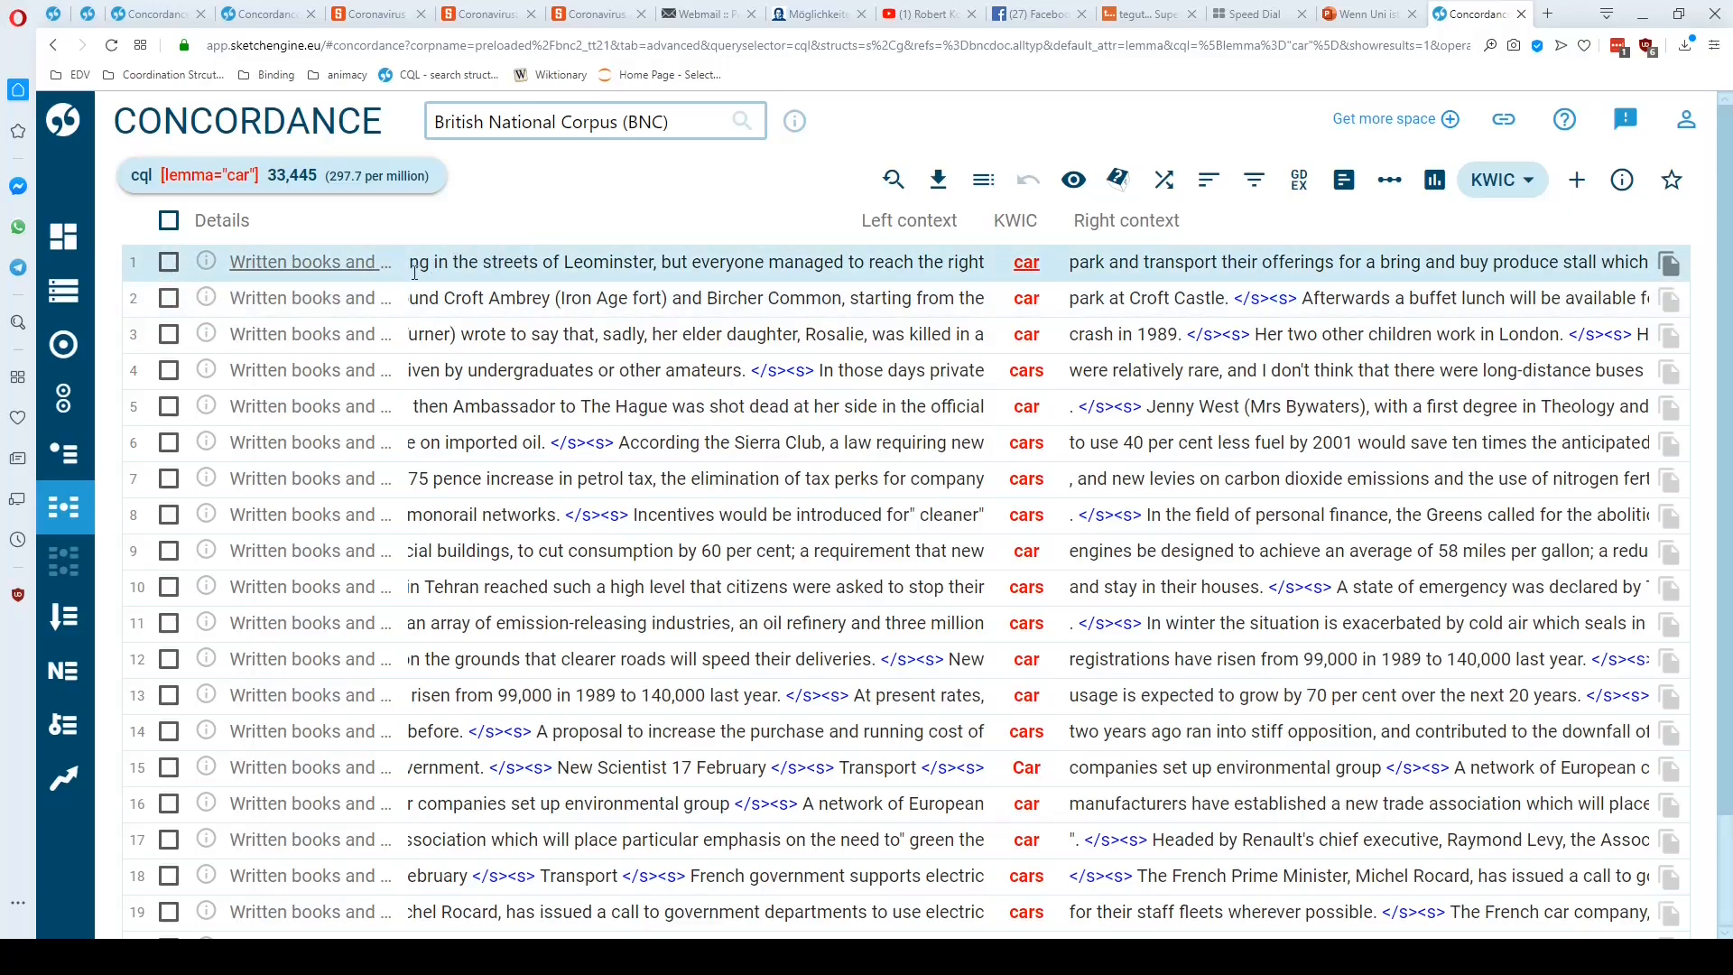
Examine the left and right context of the first concordance line, view its expanded context and look over the remaining hits
drag(414, 271, 993, 276)
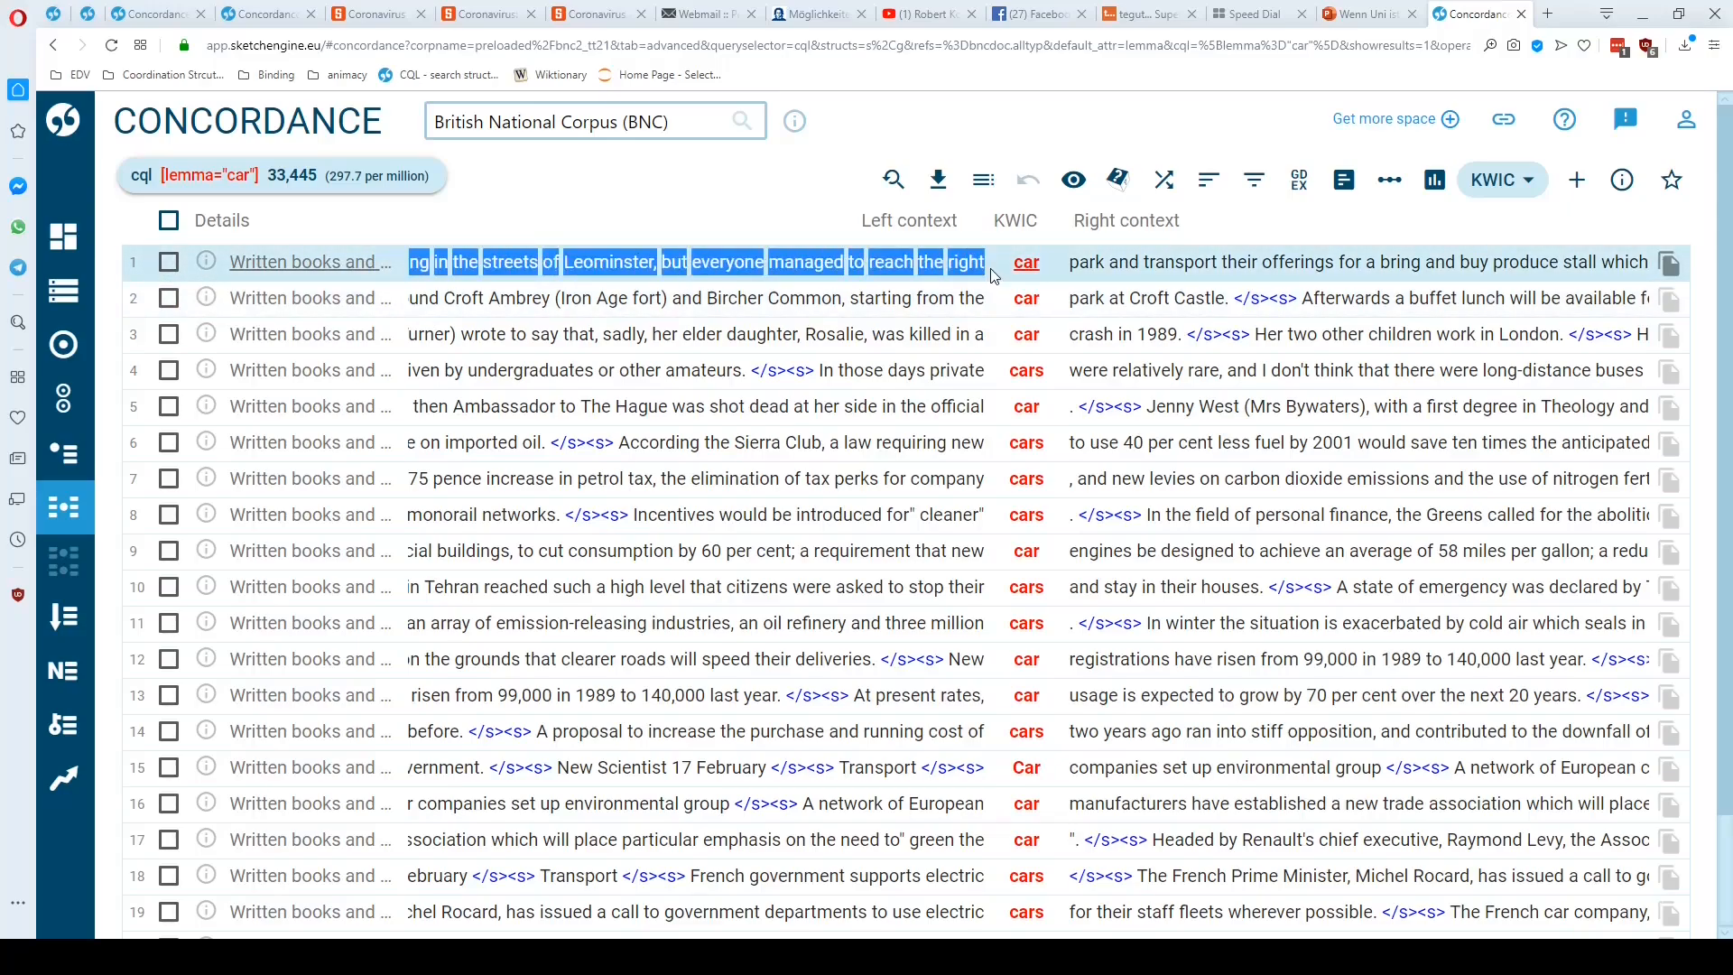
click(993, 276)
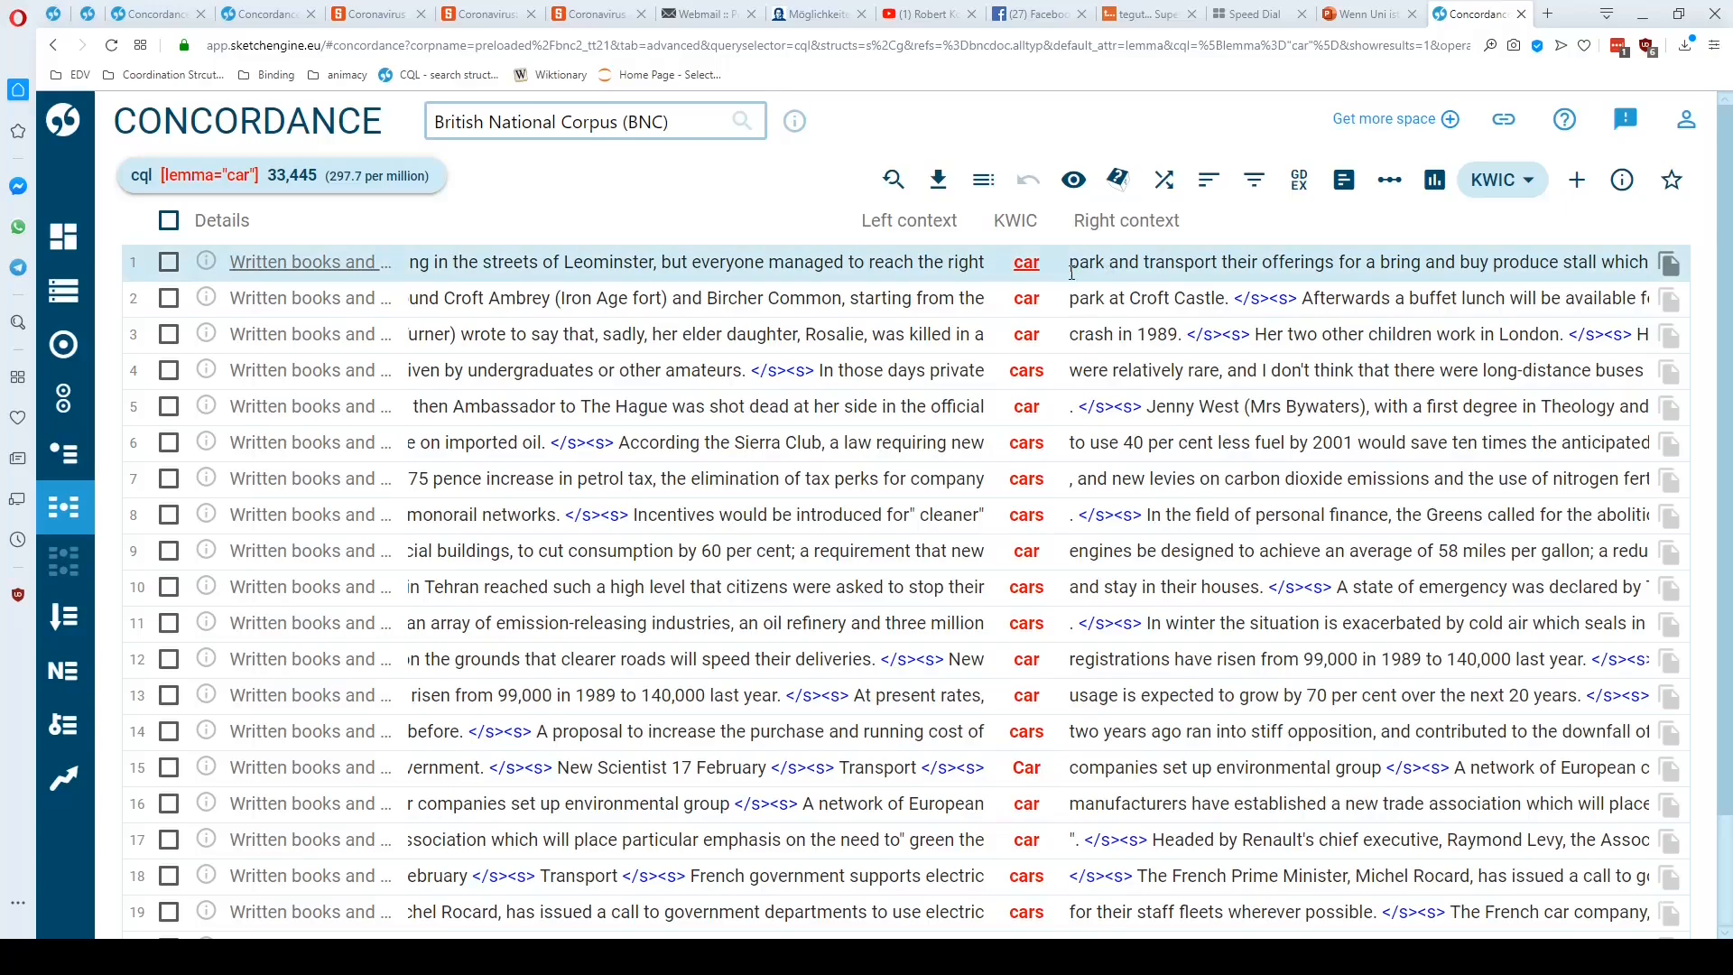
drag(1071, 273, 1627, 272)
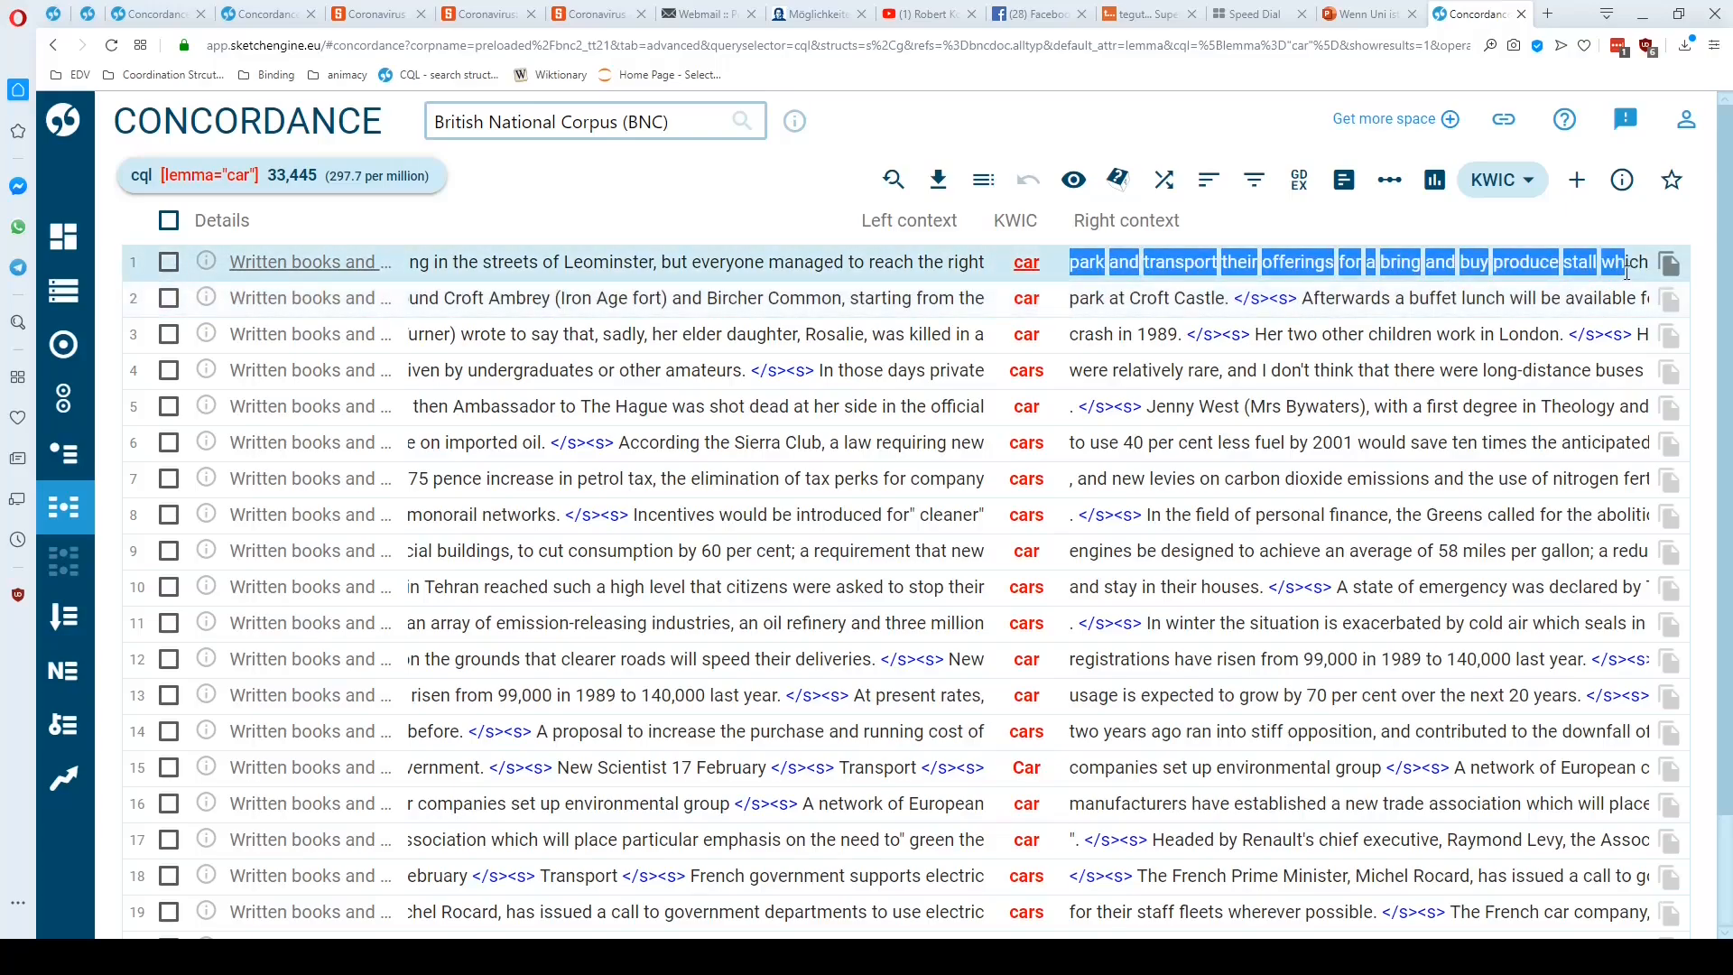
click(1627, 272)
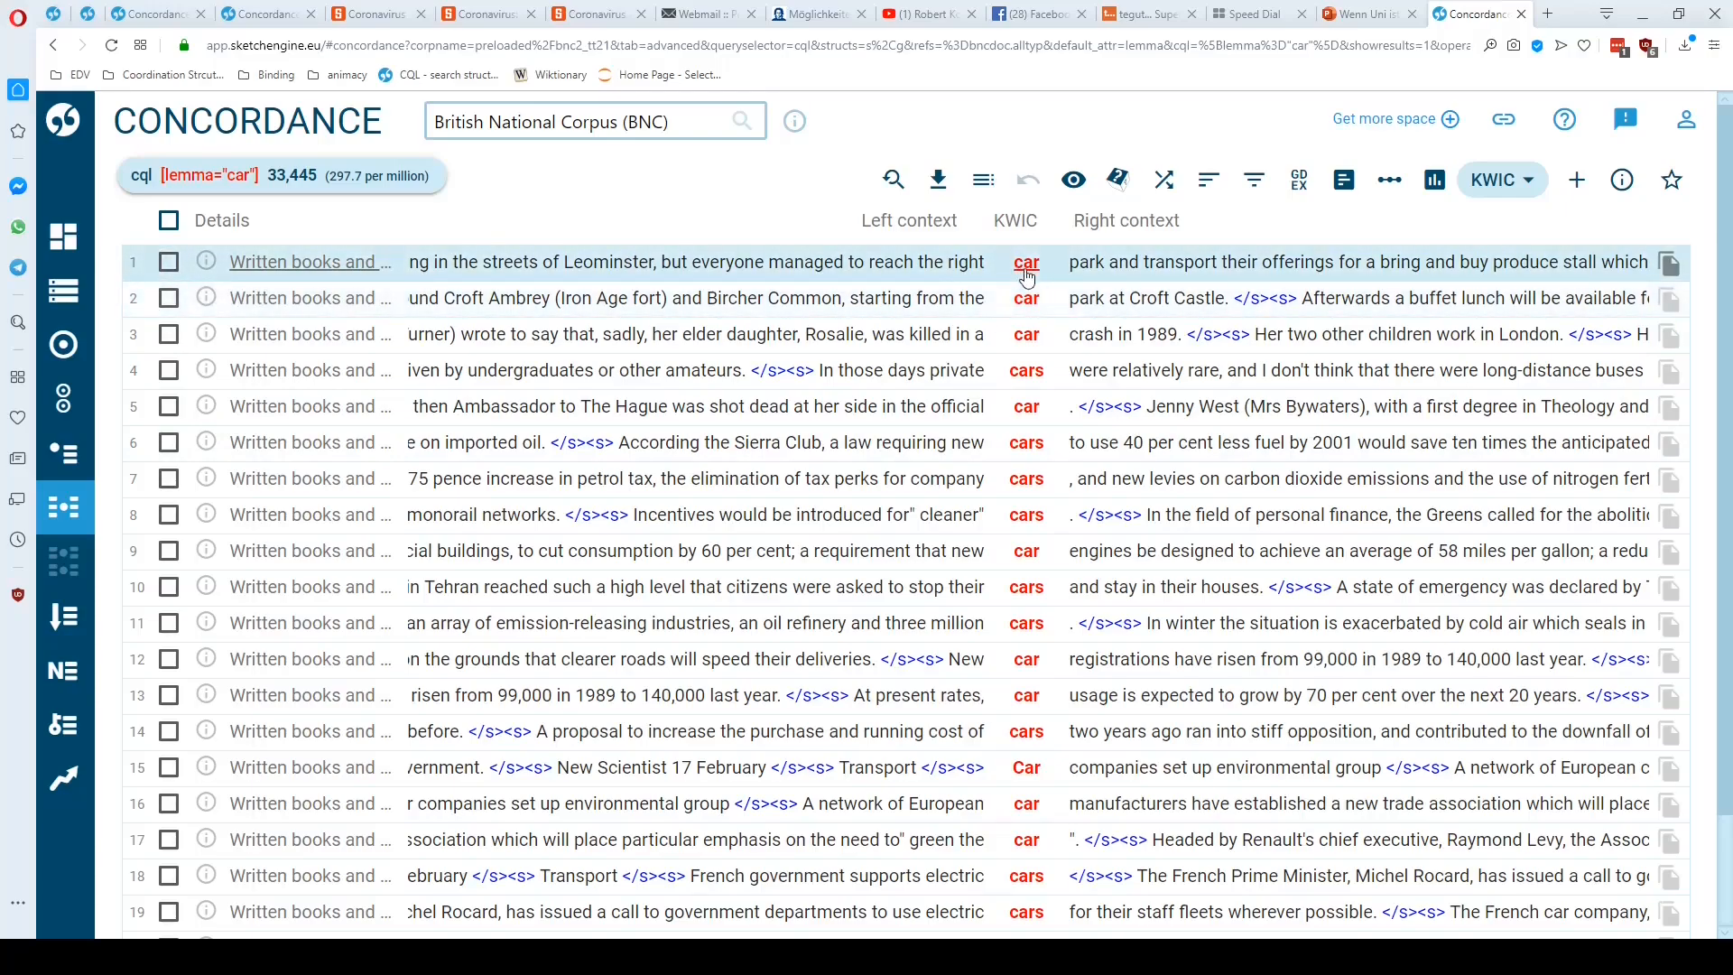
click(1026, 271)
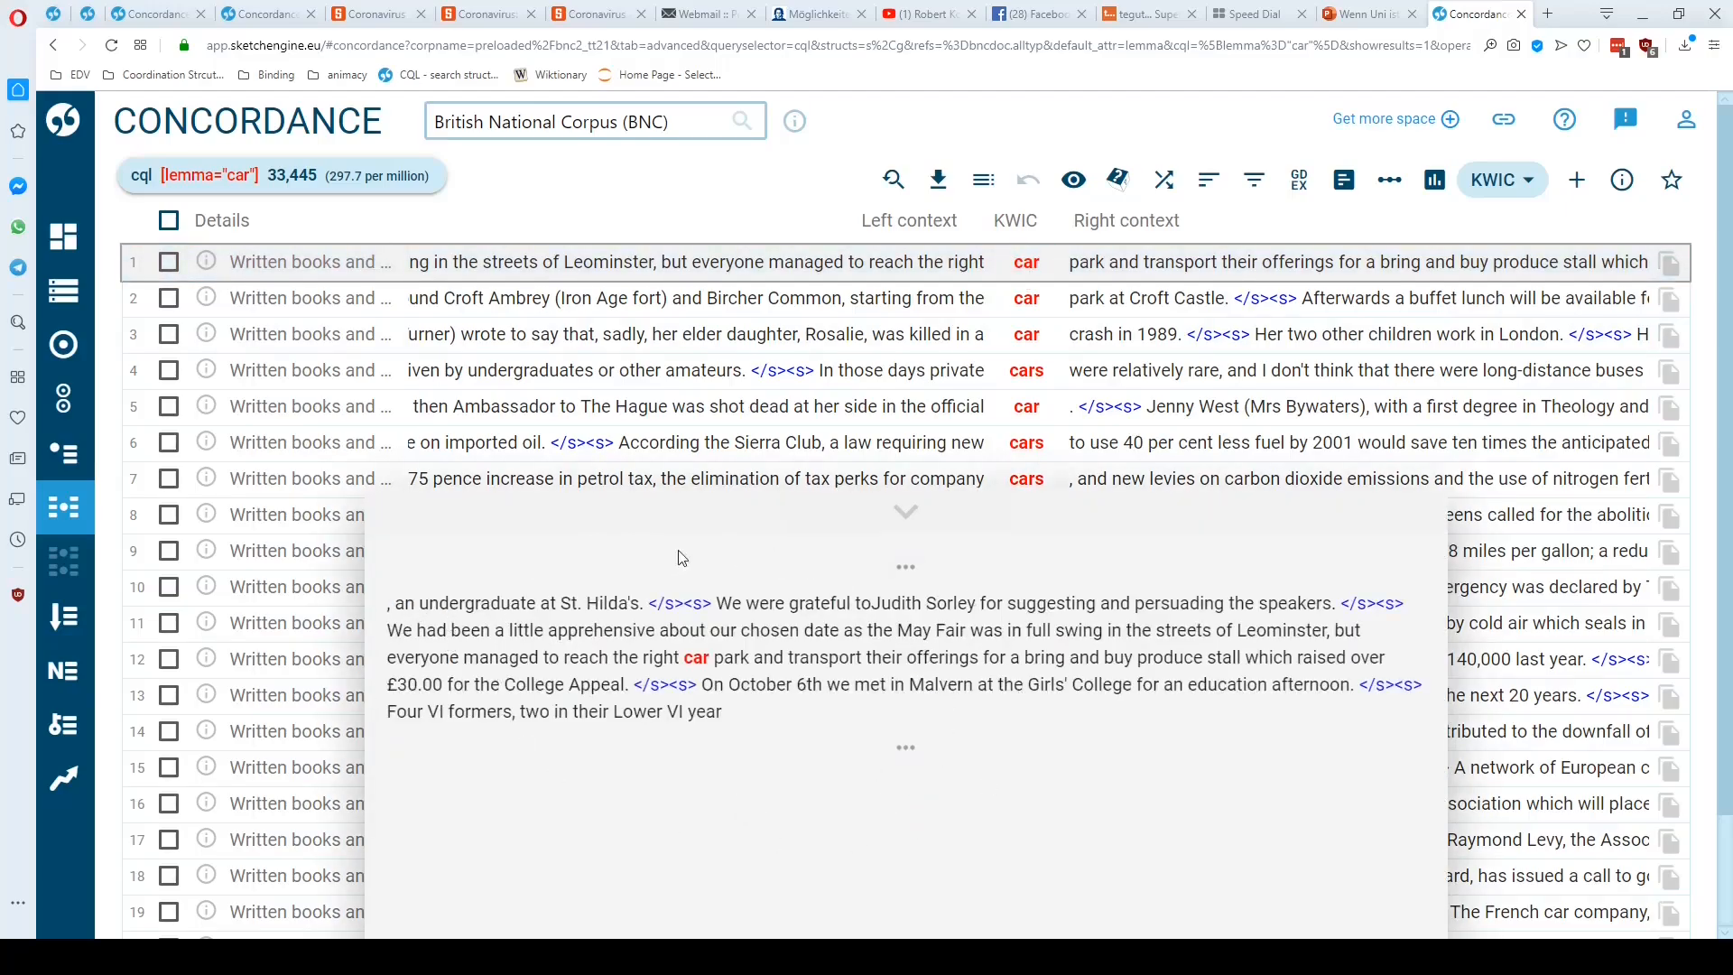
click(906, 512)
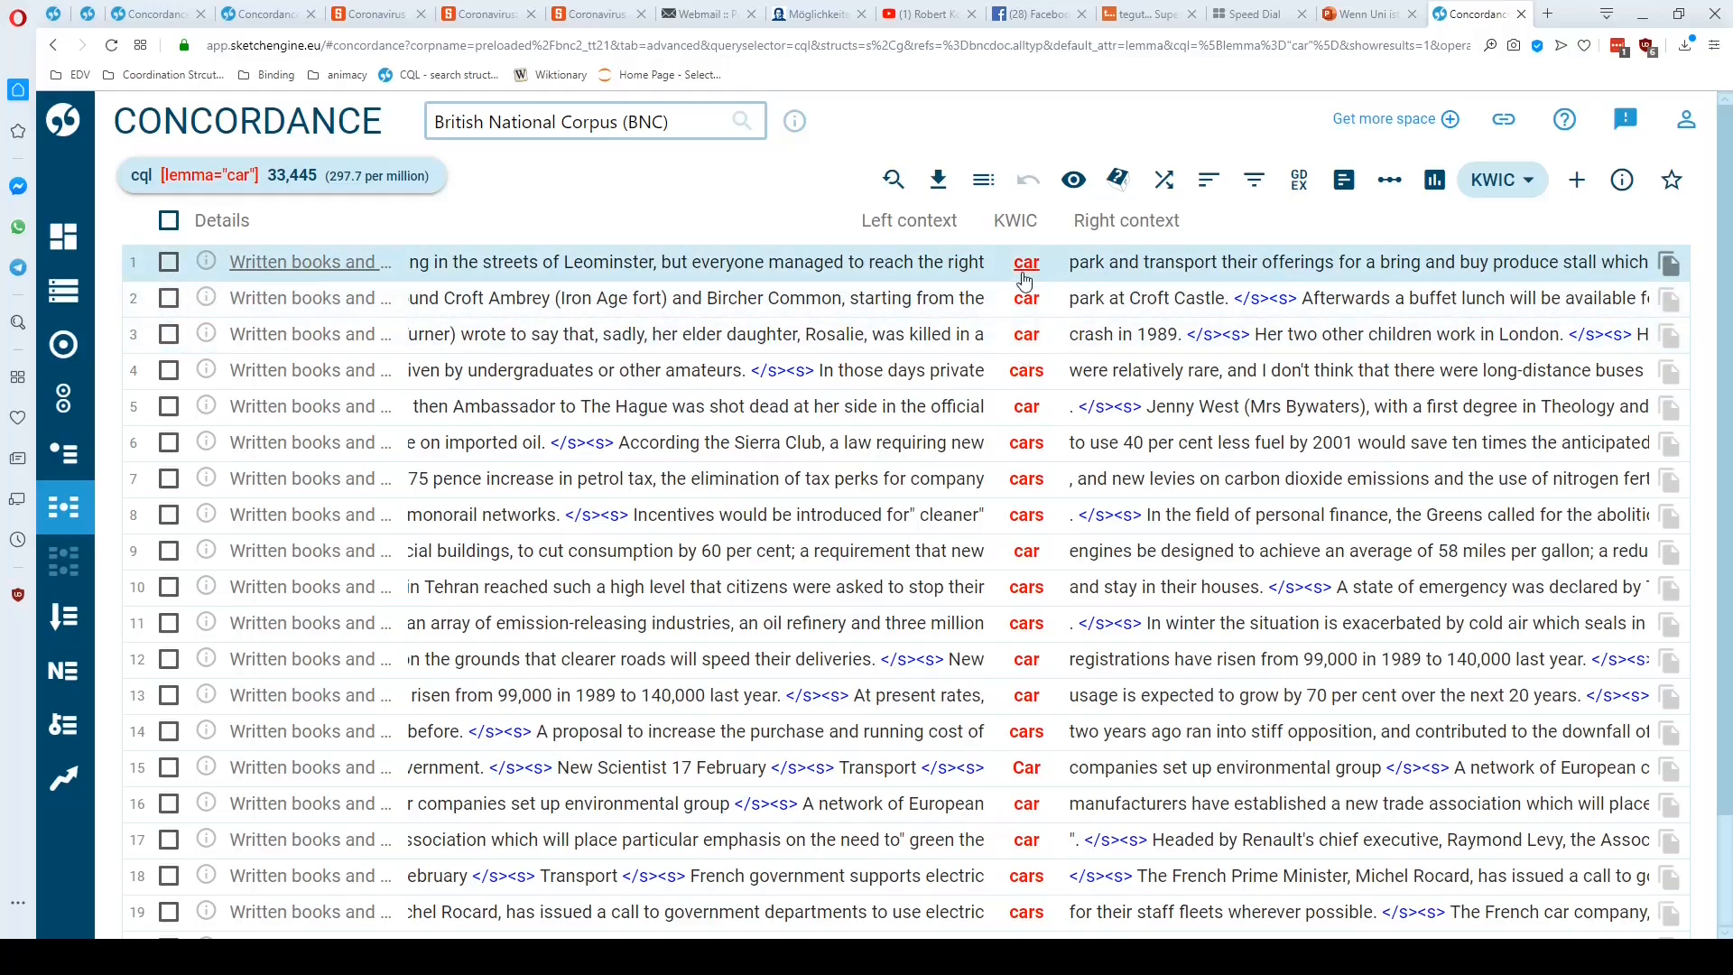
scroll(1026, 361, down, 2)
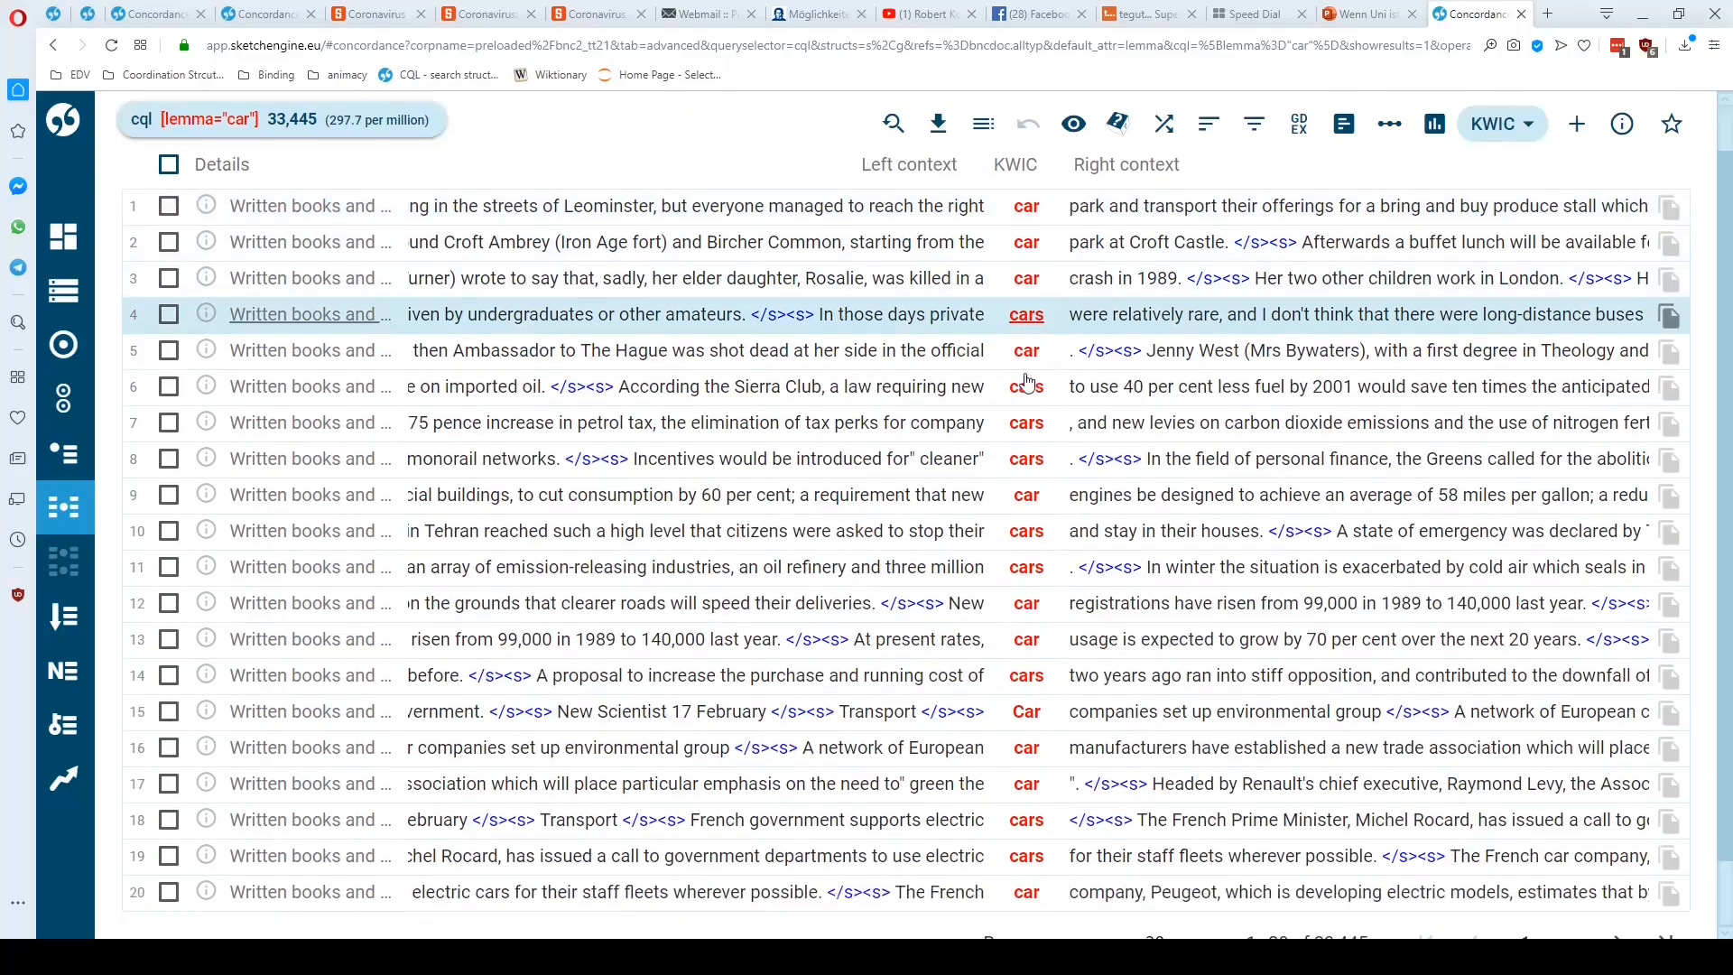
scroll(1027, 381, up, 2)
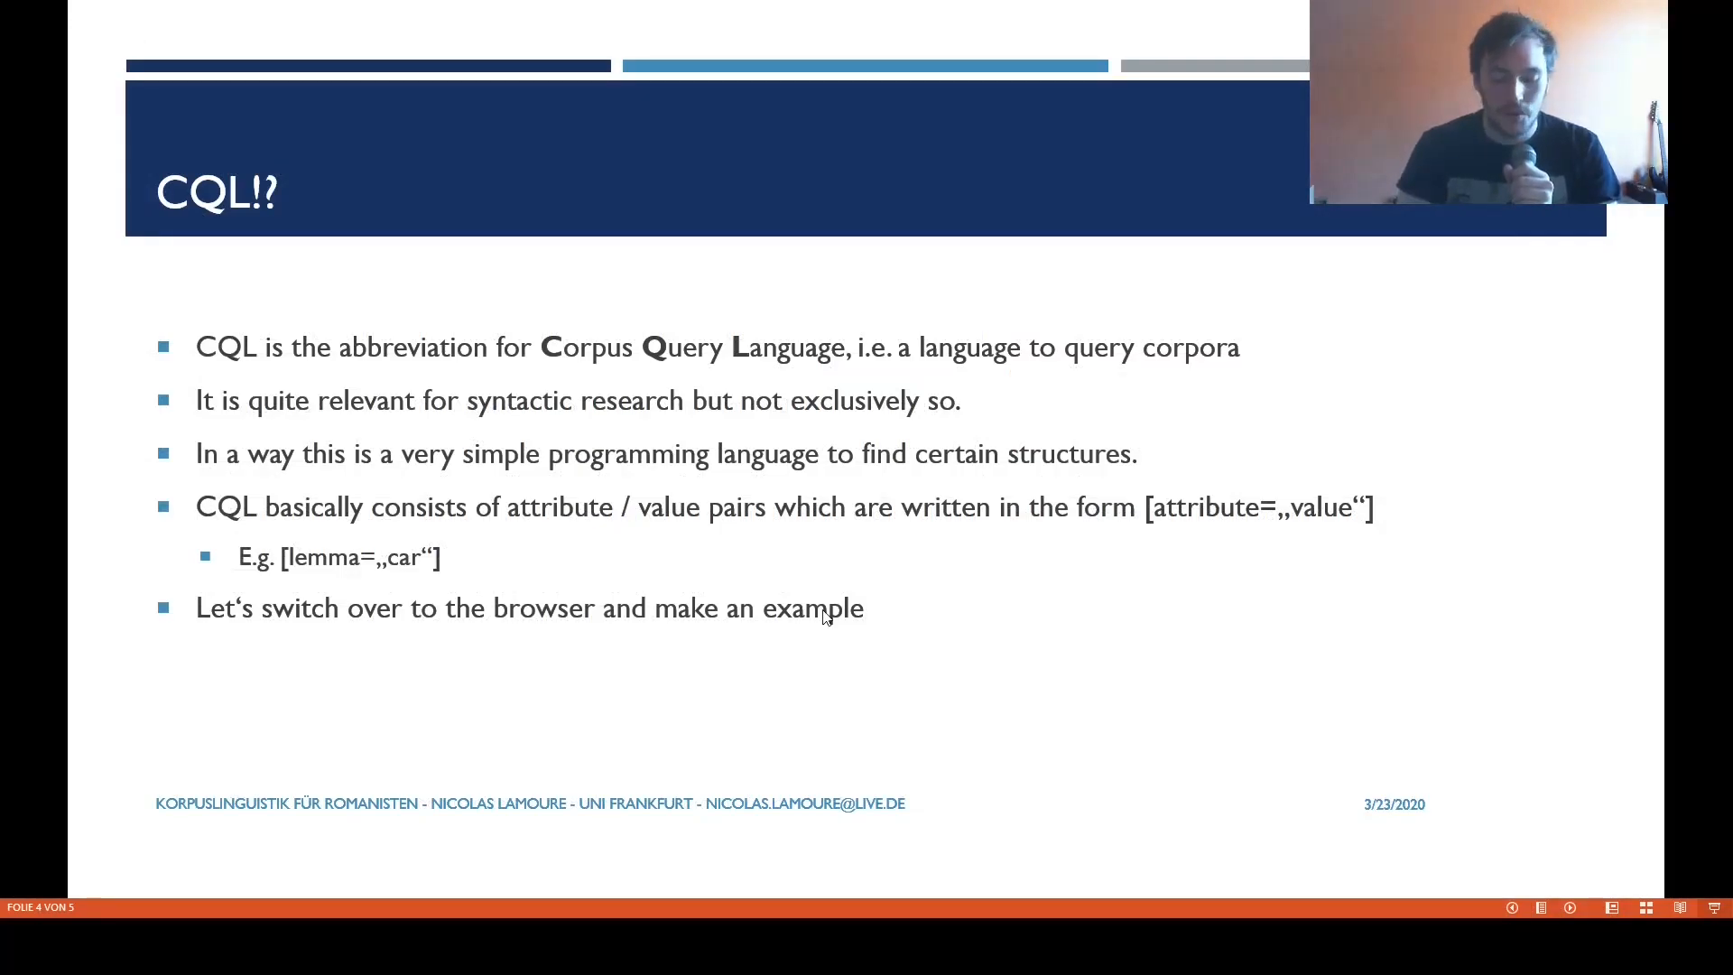
Advance the presentation past the CQL slide and open the obsproject.com website in the Opera browser
key(Right)
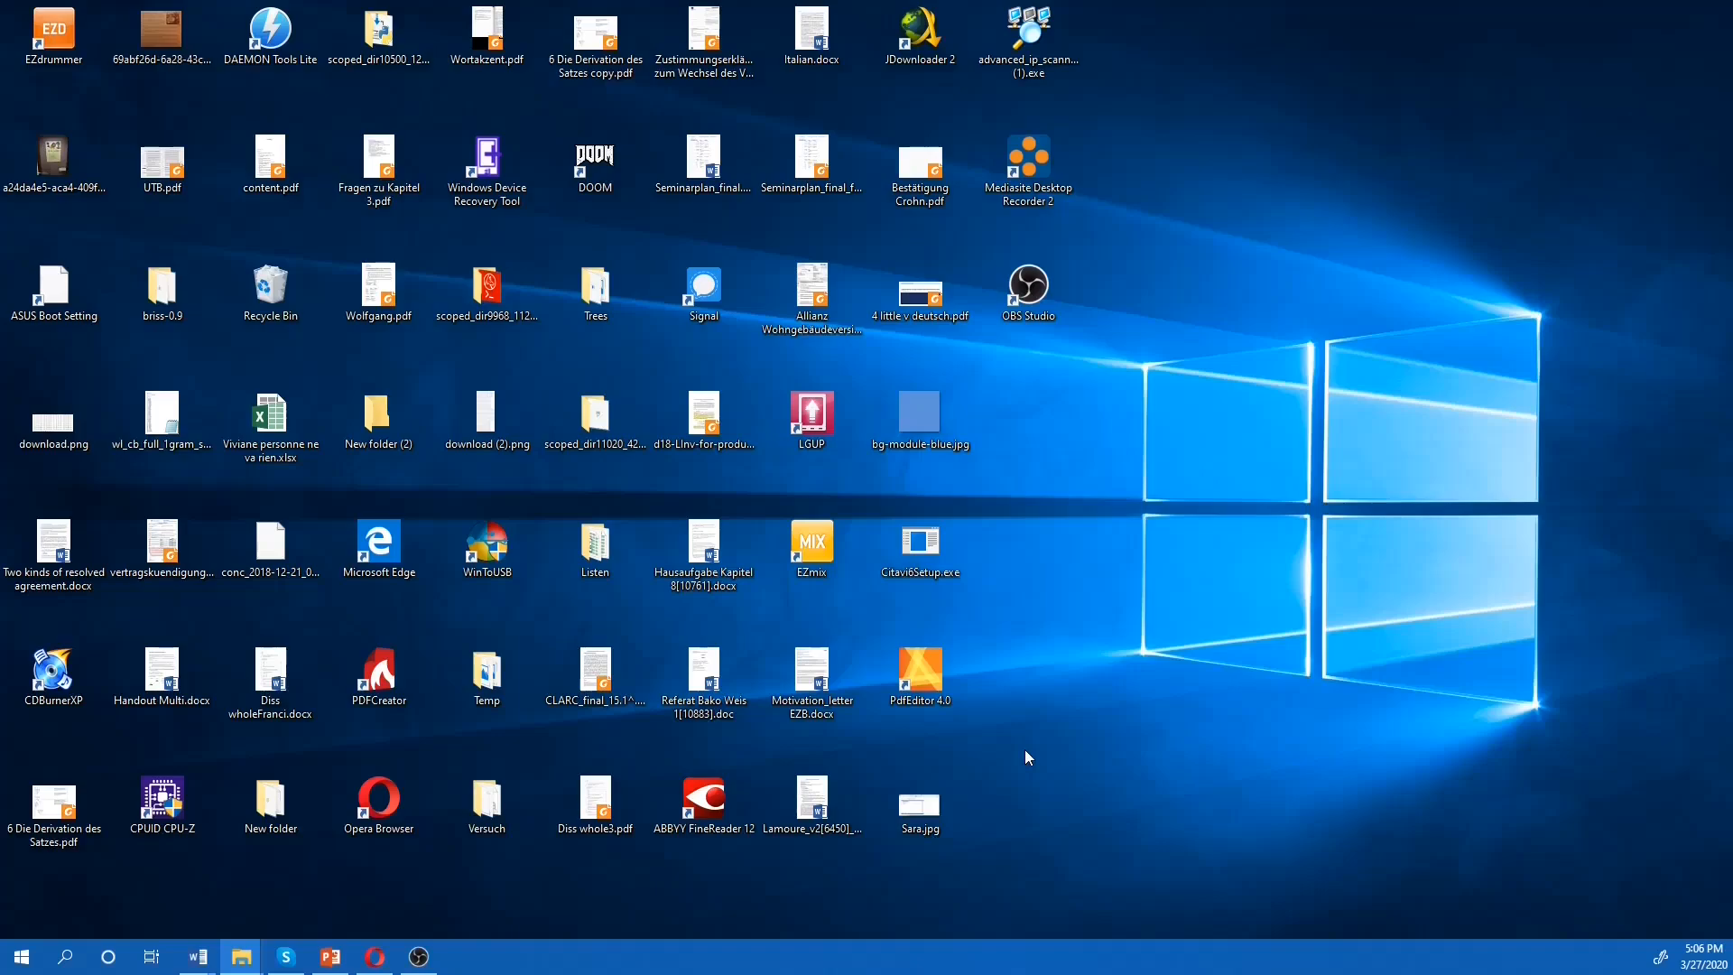
click(375, 957)
text(ob)
key(Return)
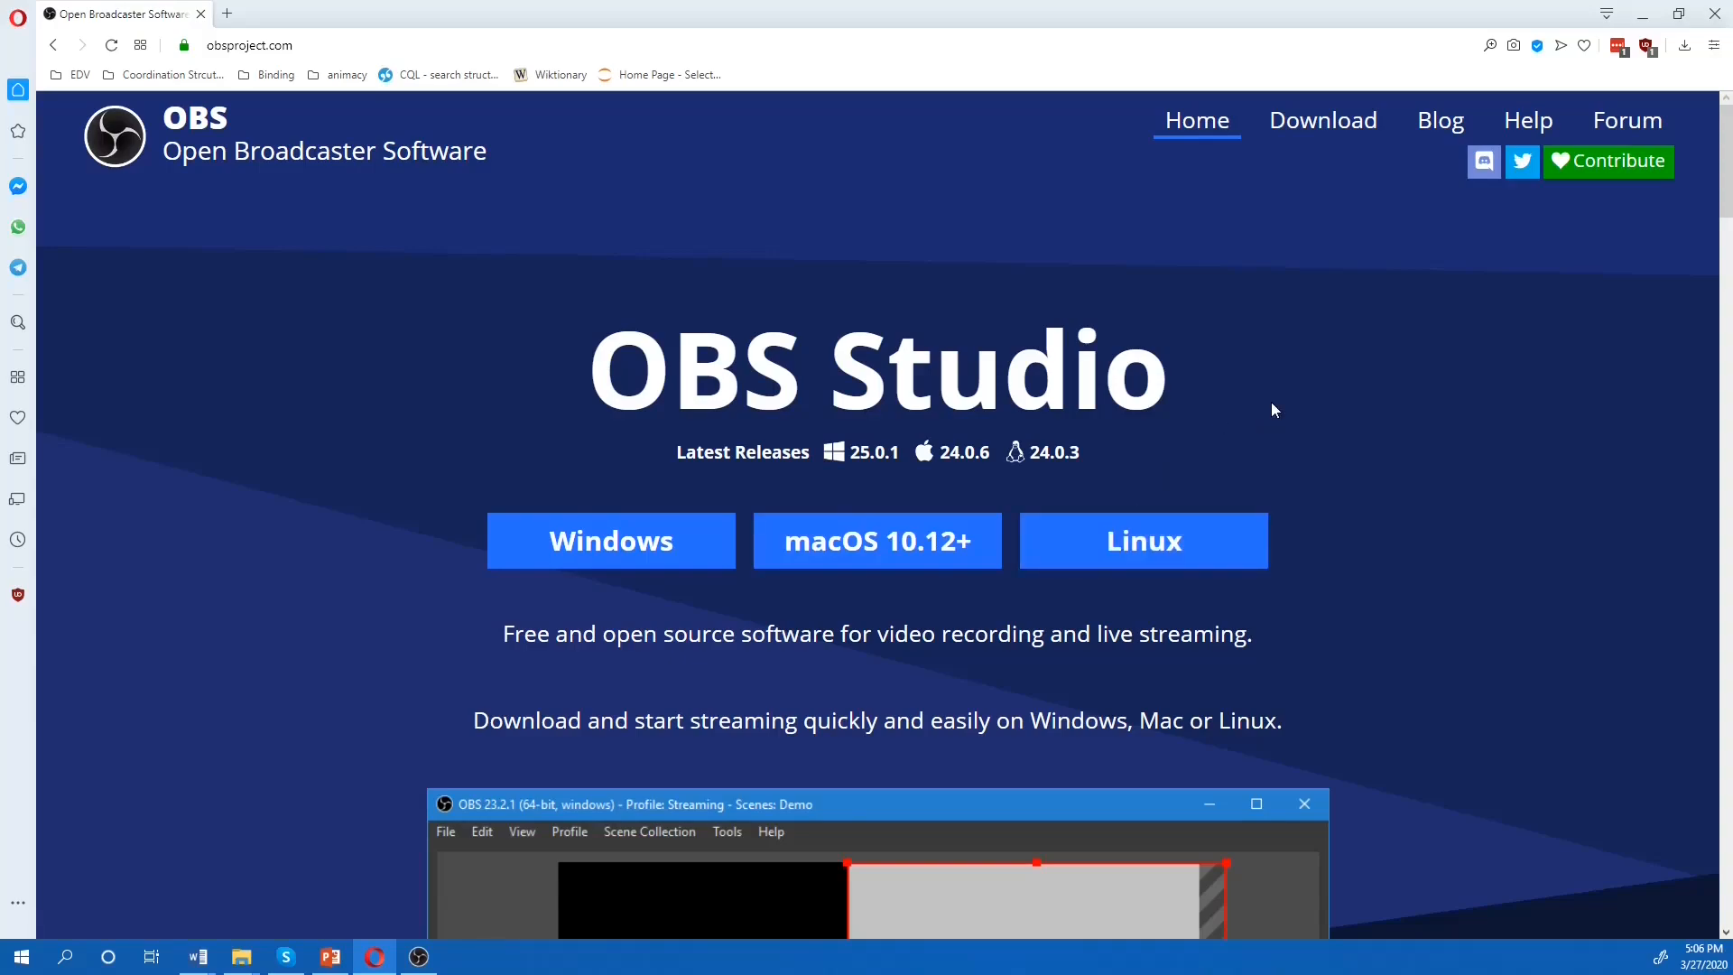
Minimize the browser, switch to OBS Studio and maximize its window
click(1642, 14)
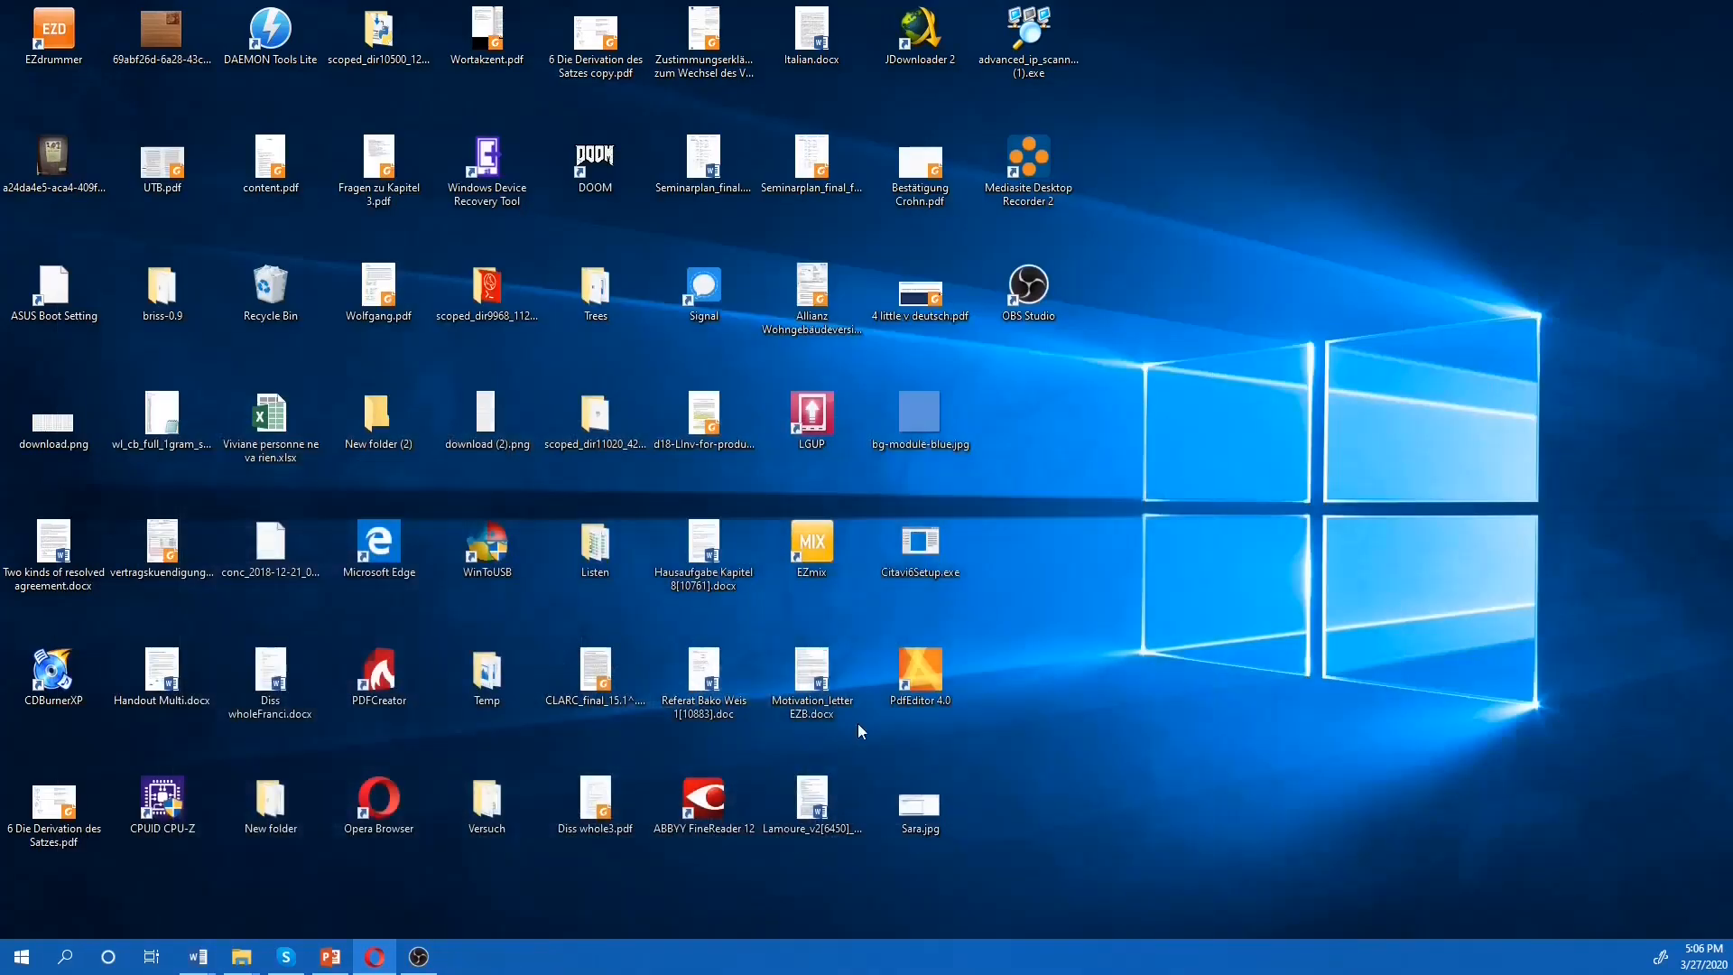
click(413, 961)
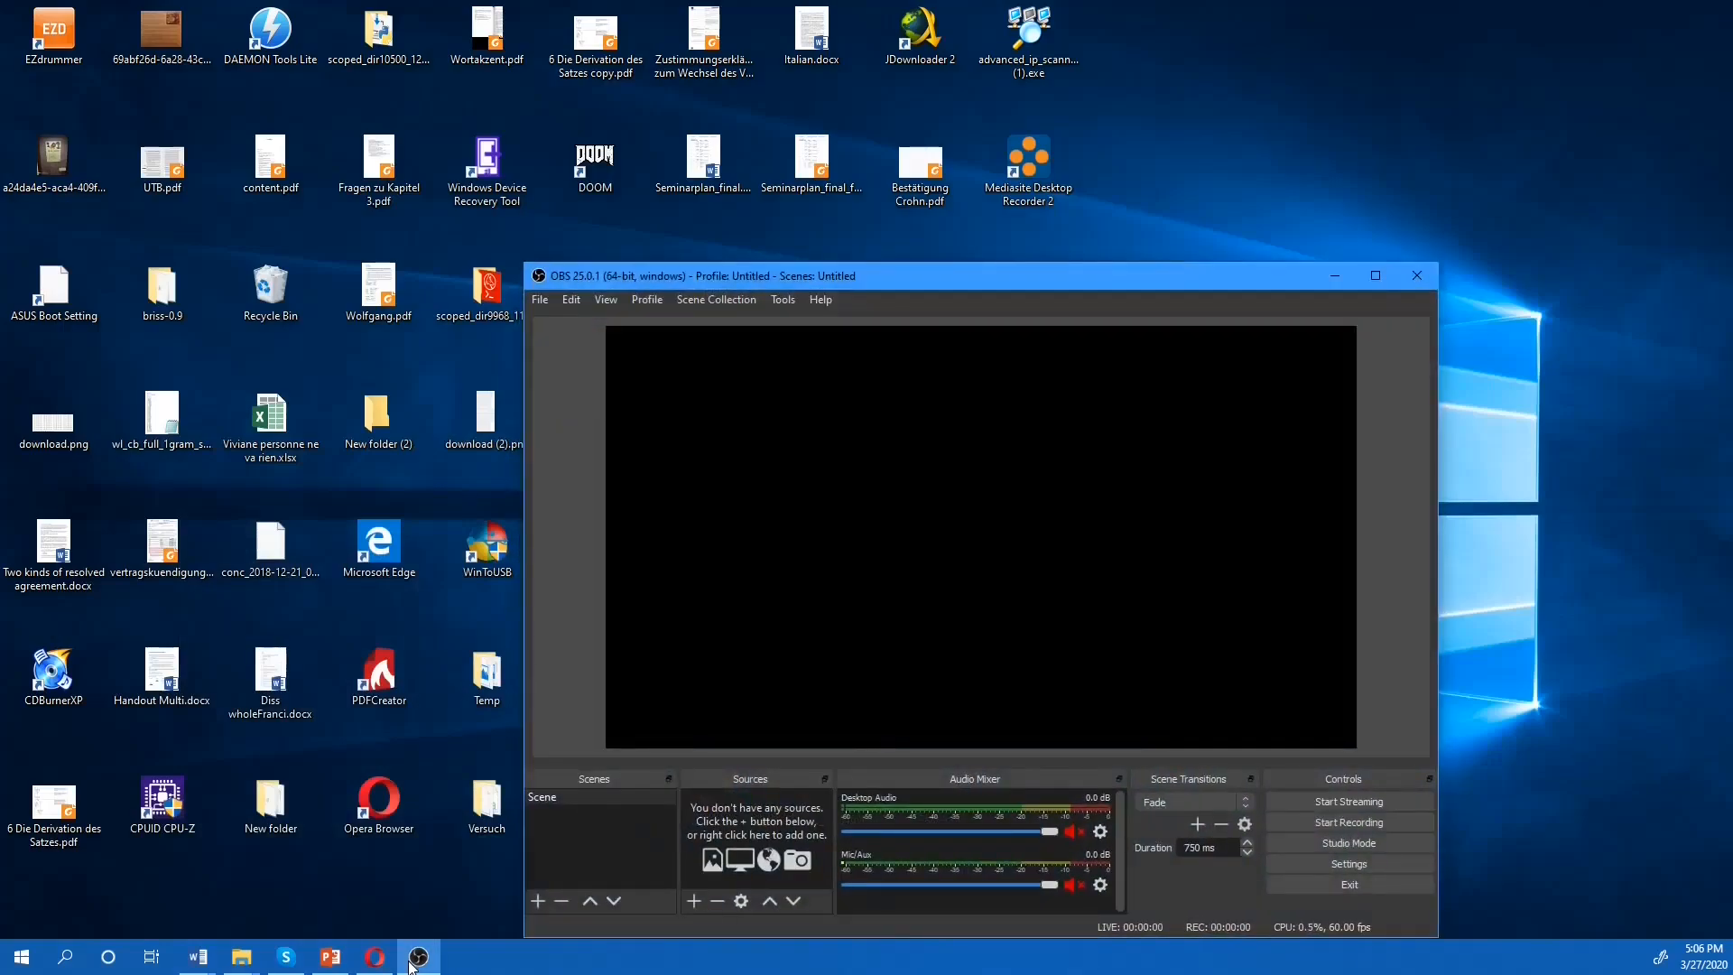
click(1374, 276)
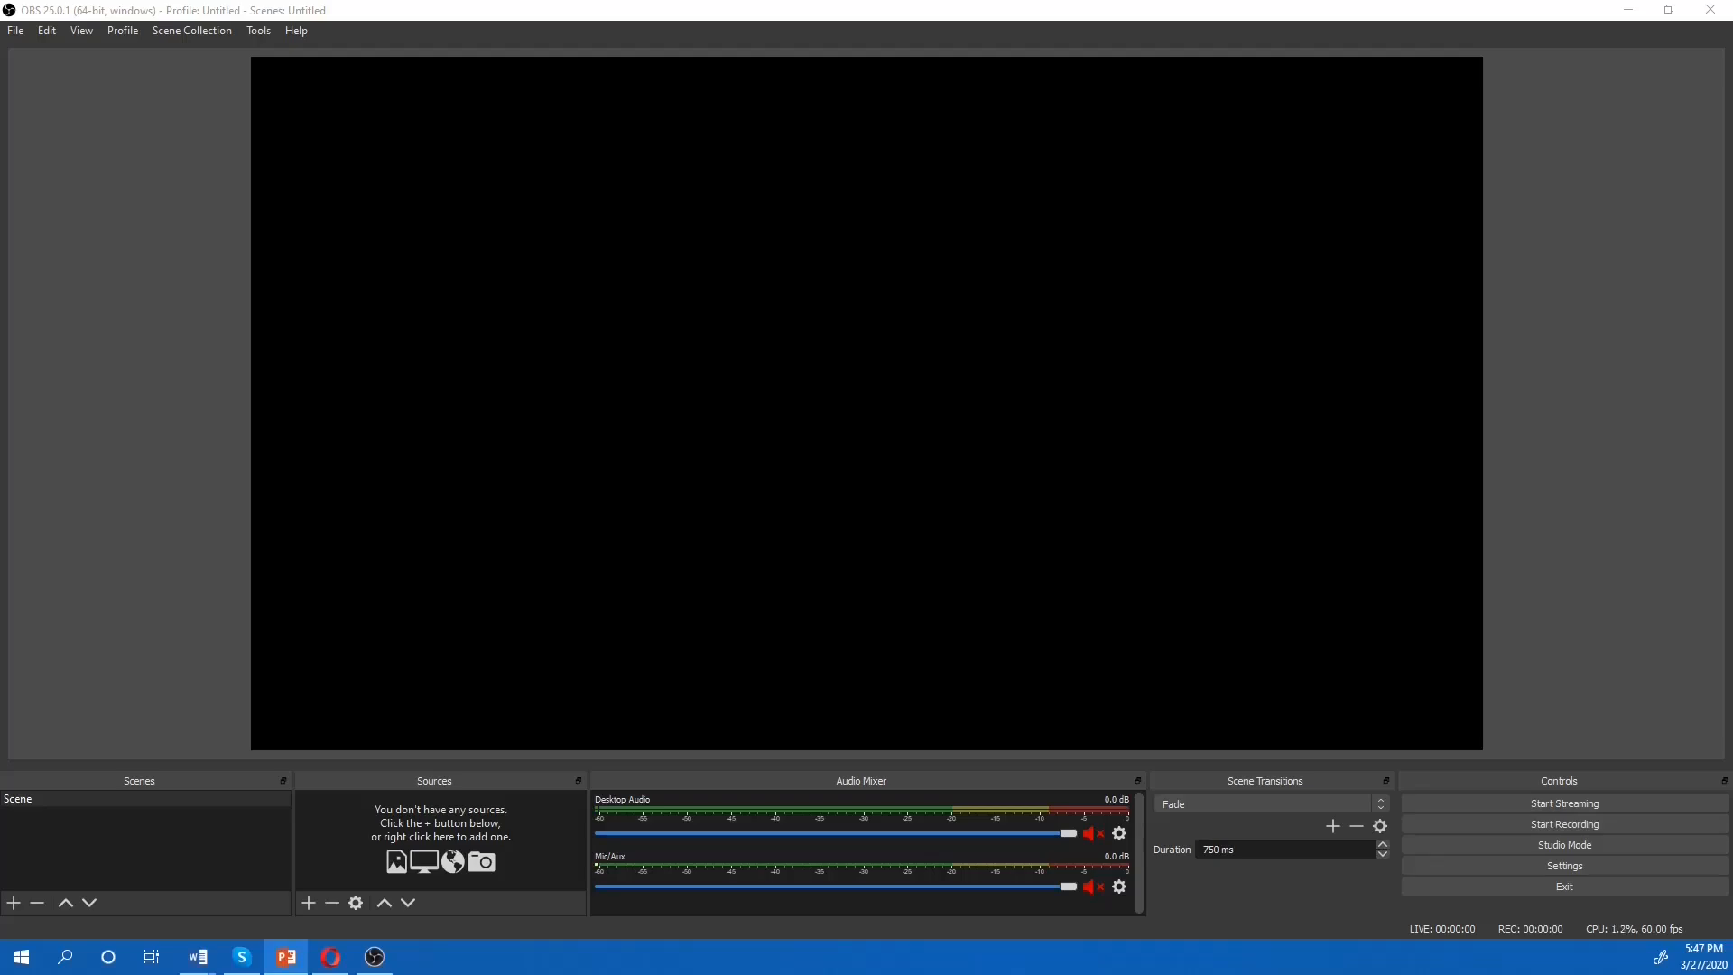
Switch to PowerPoint, start the slide show from the agreement constructions title slide, and return to OBS Studio
click(300, 964)
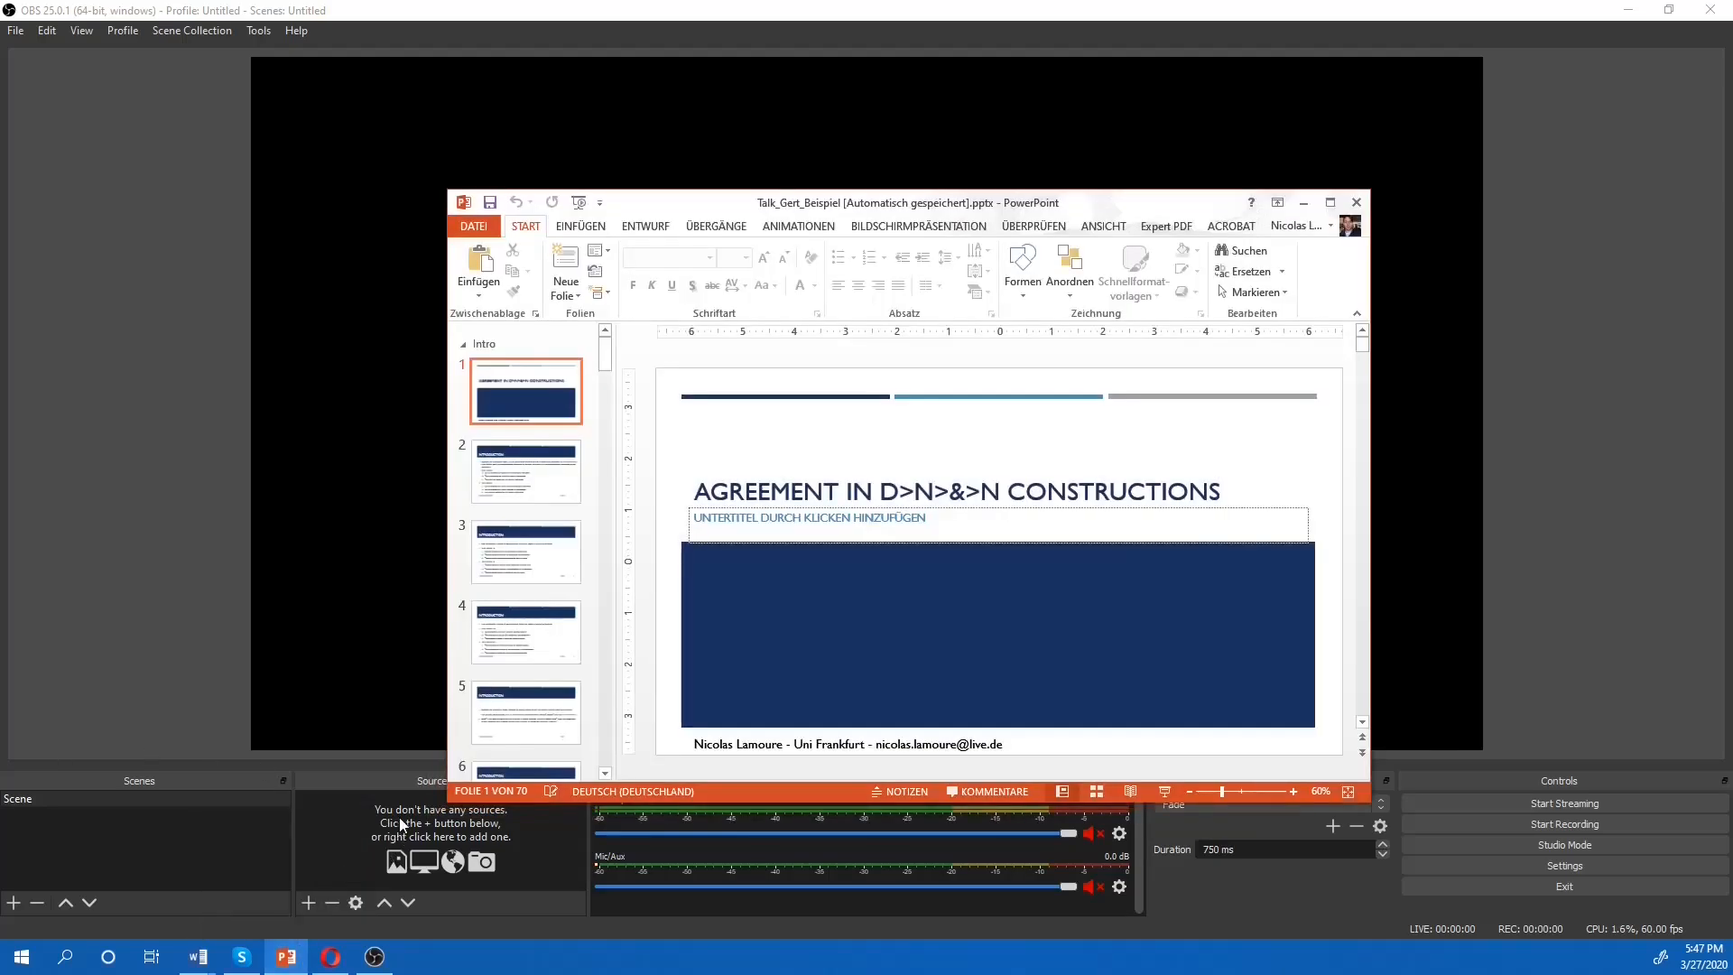
click(577, 202)
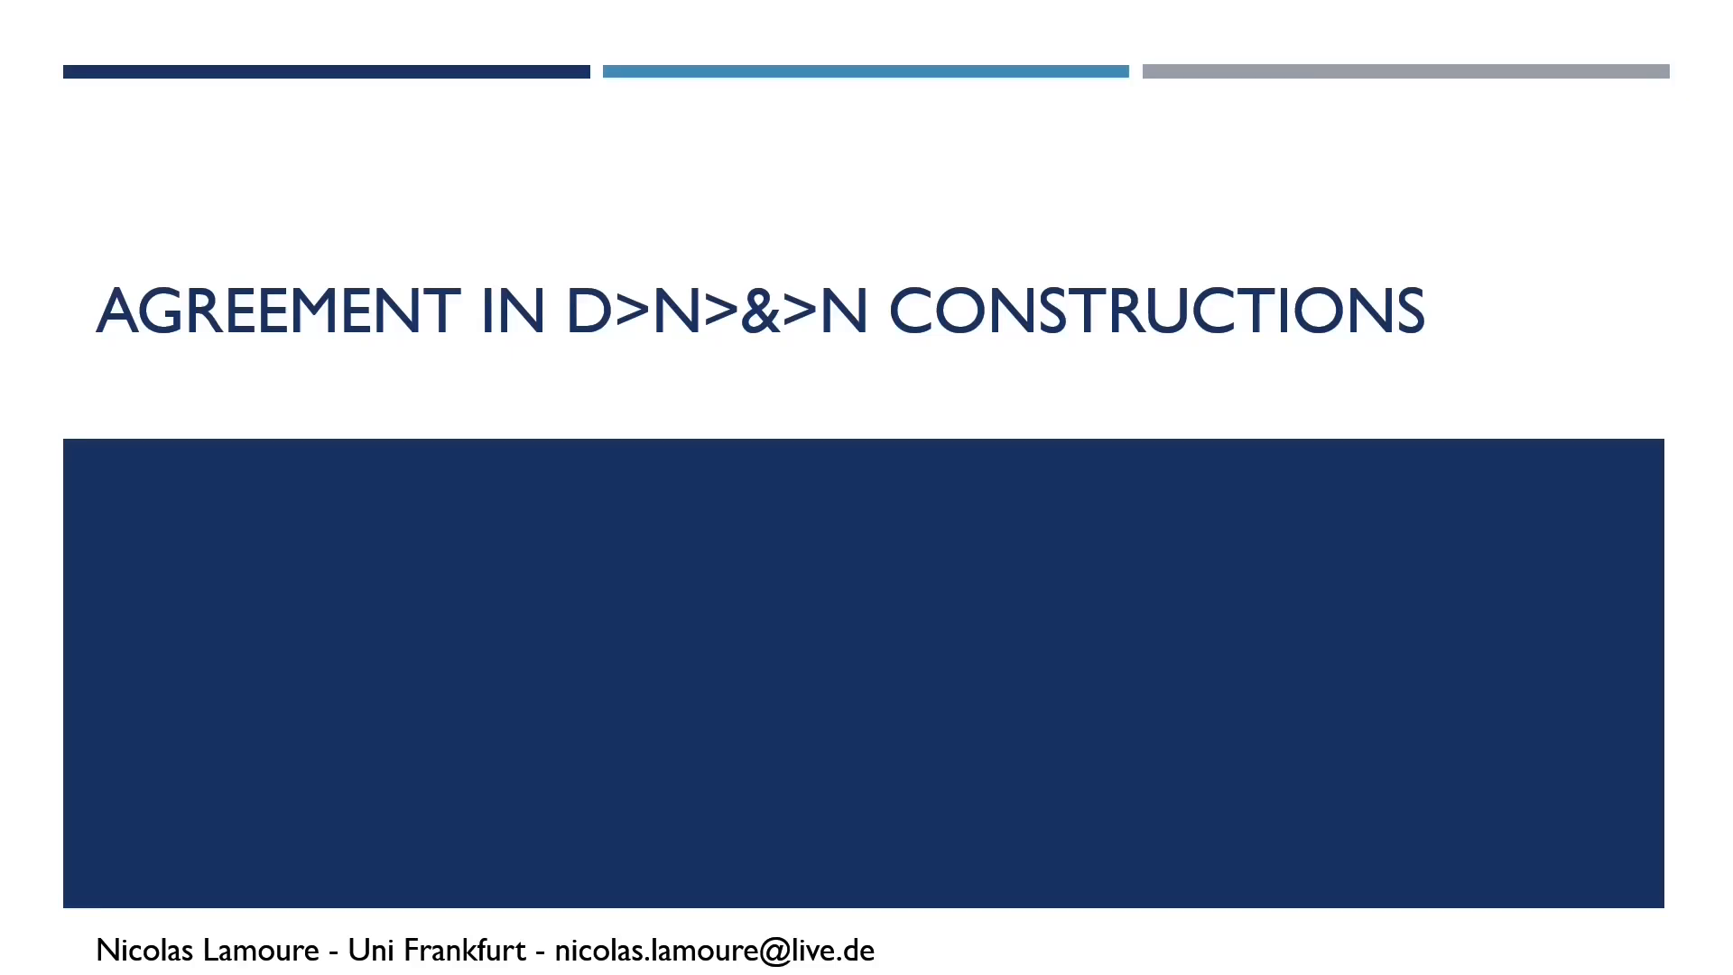
key(super+Tab)
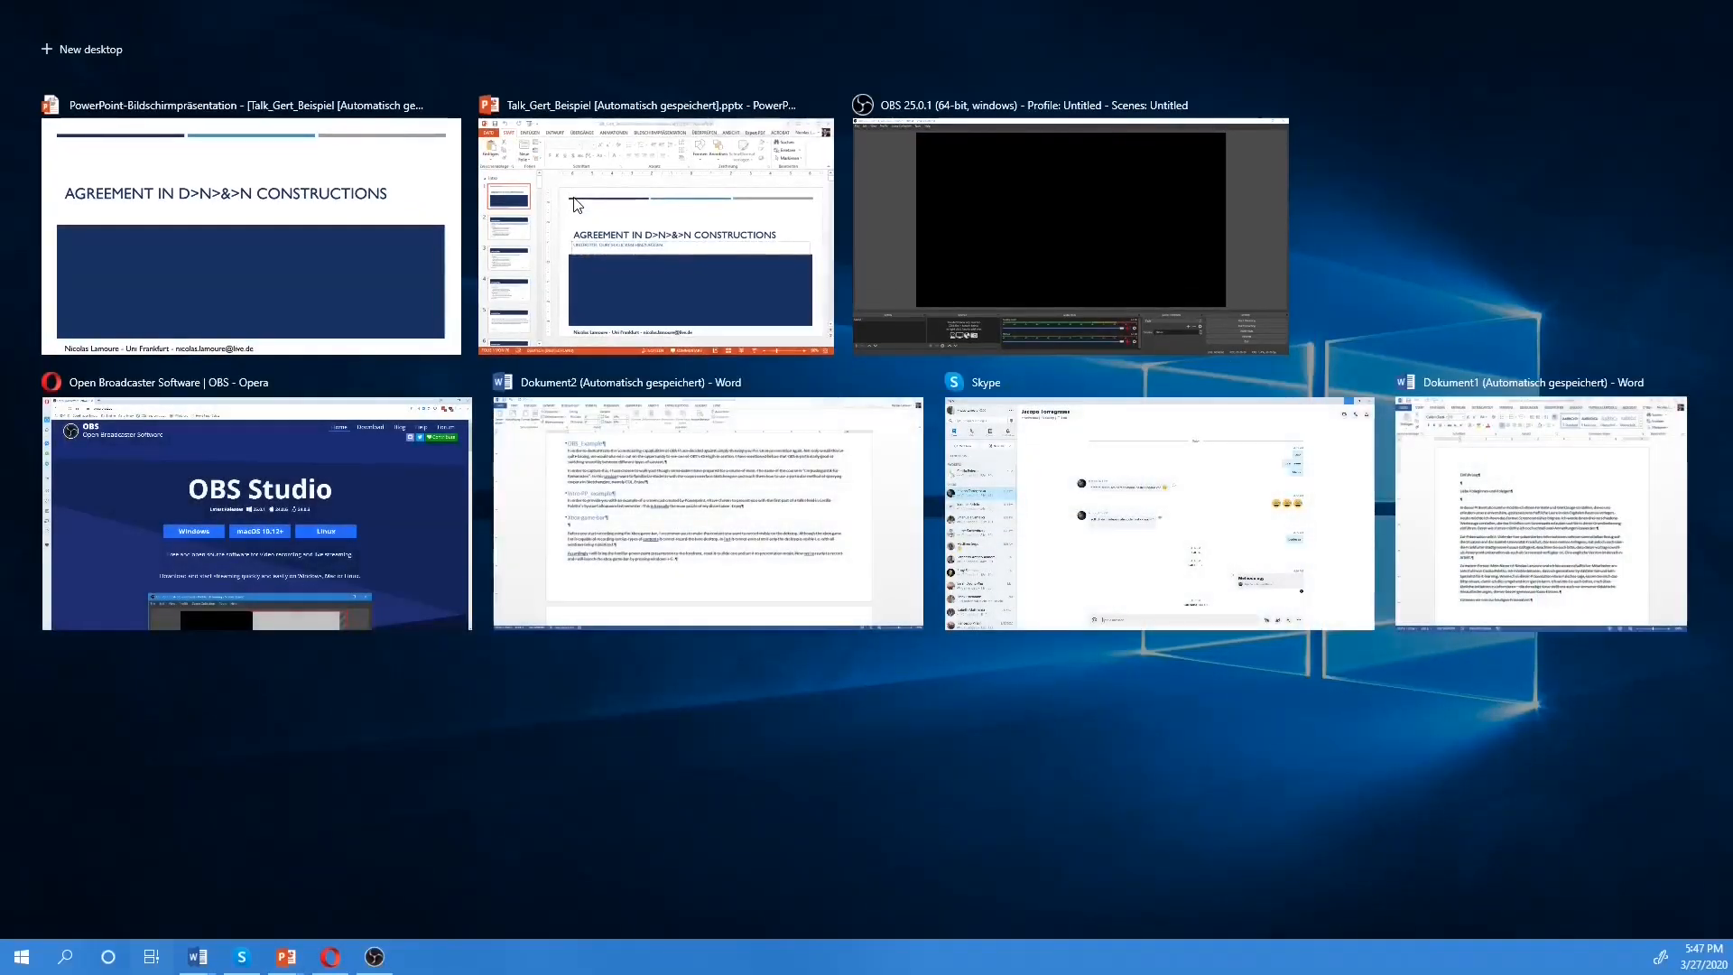
click(961, 143)
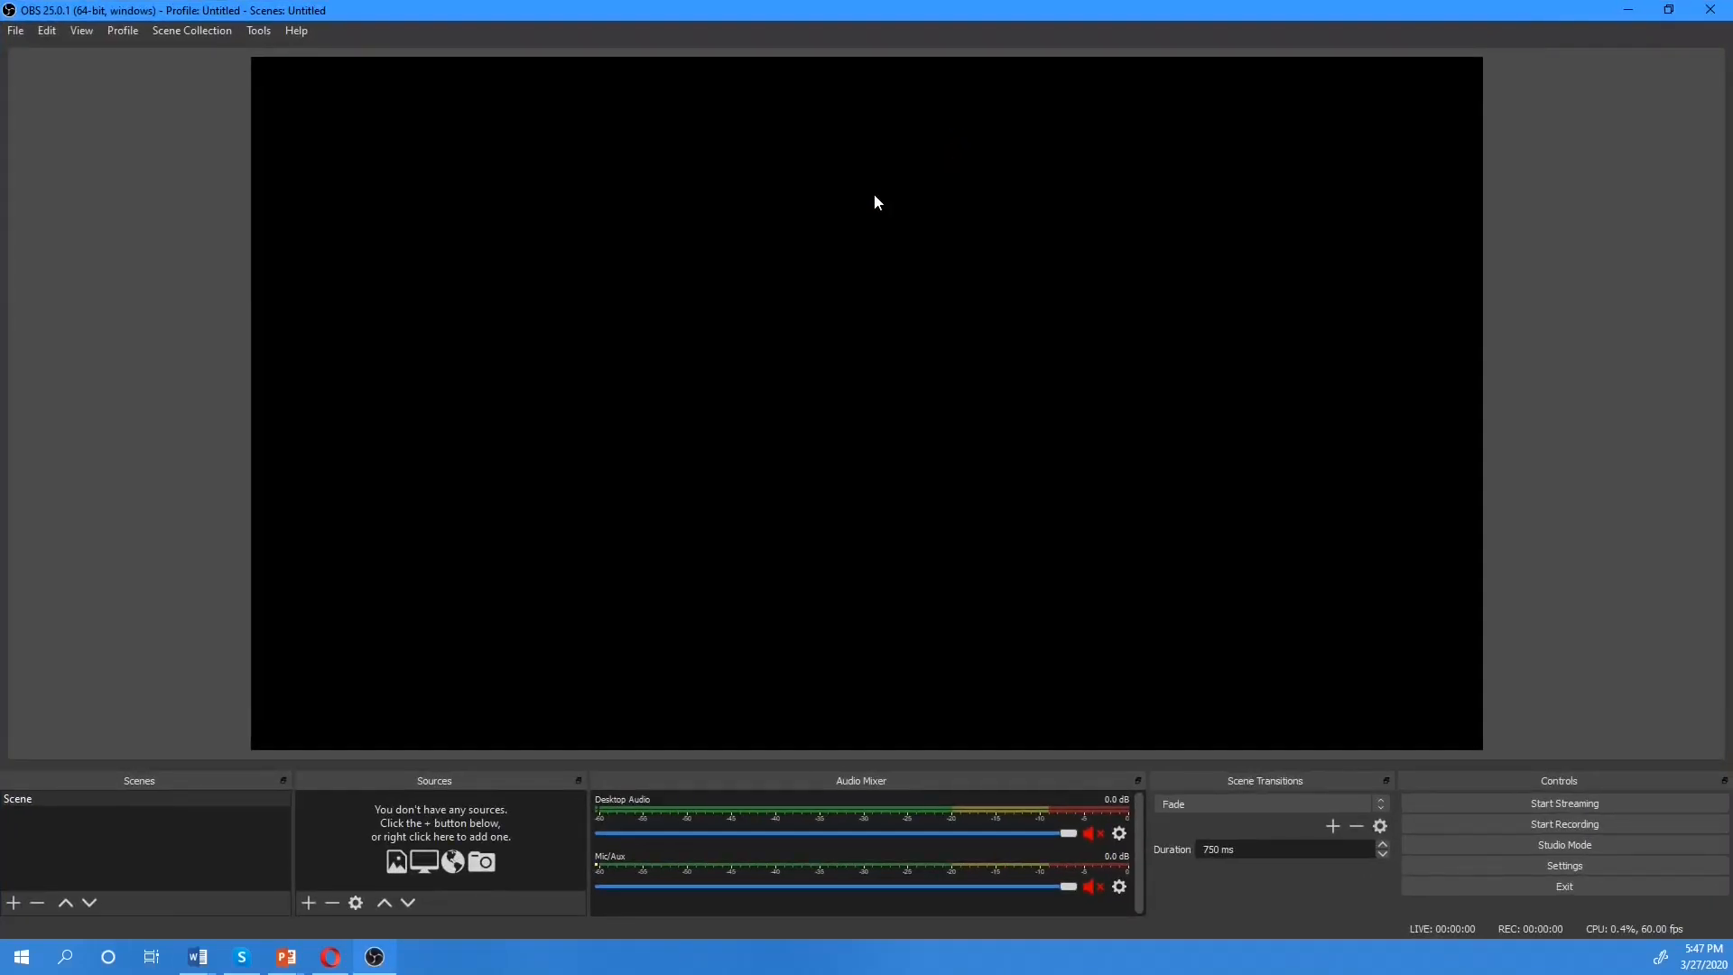
Add a new Window Capture source to the scene under its default name
click(308, 904)
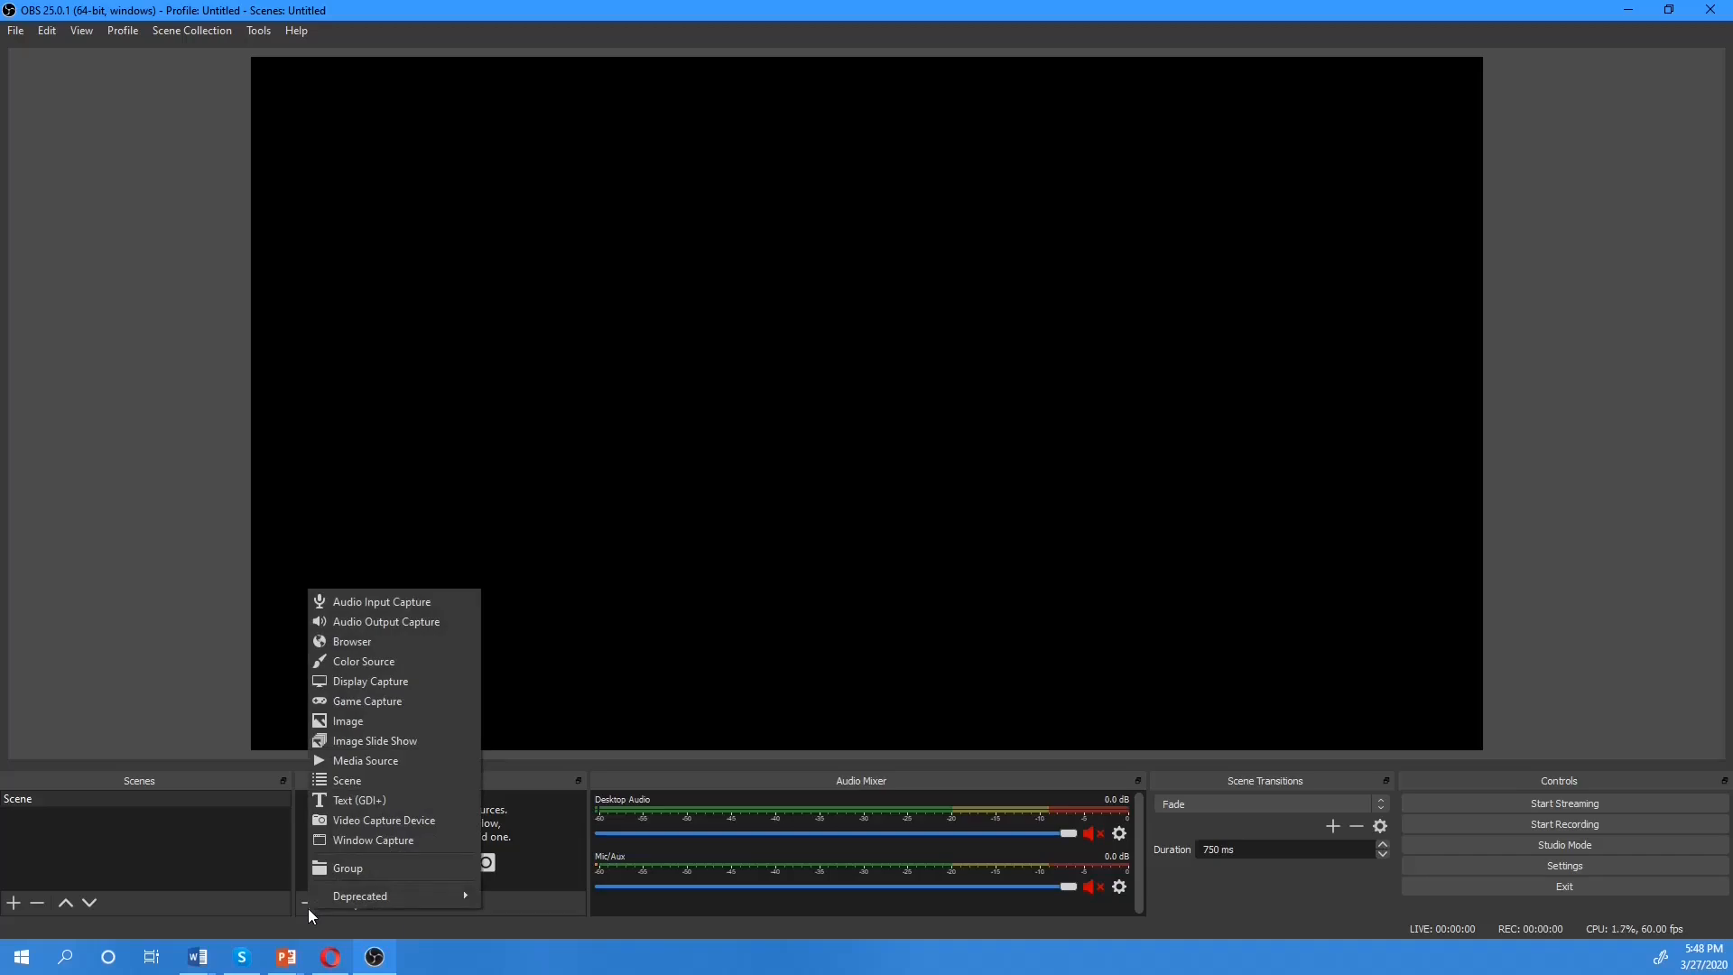
click(363, 839)
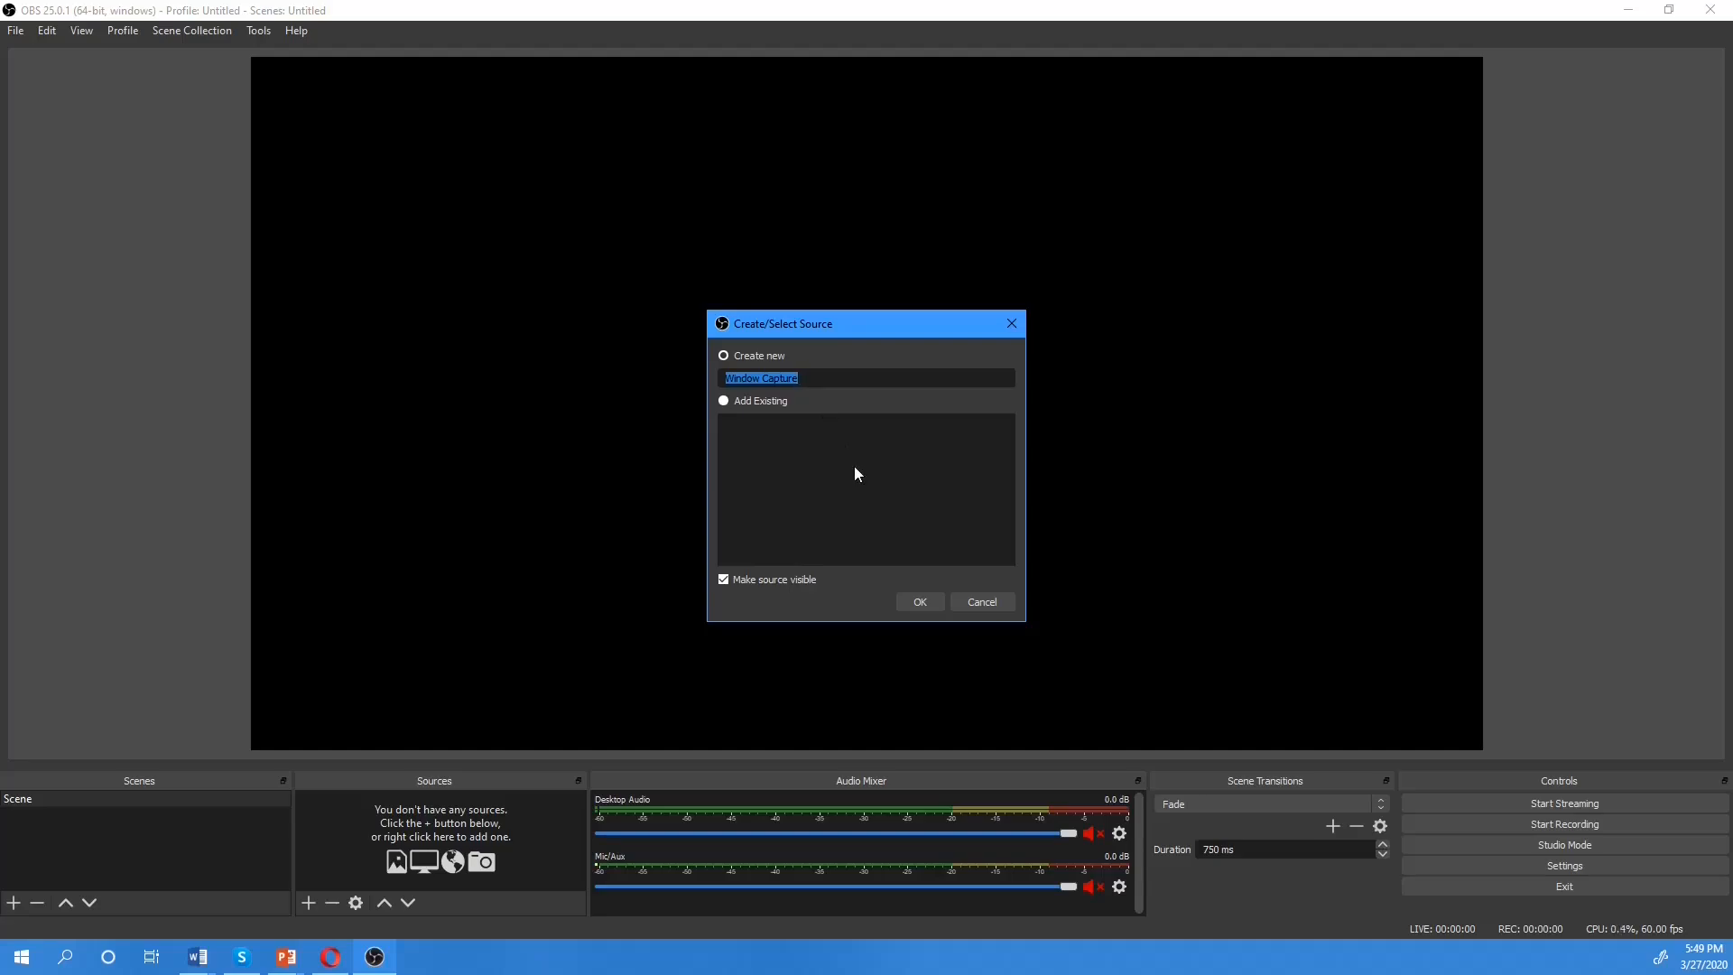
click(934, 601)
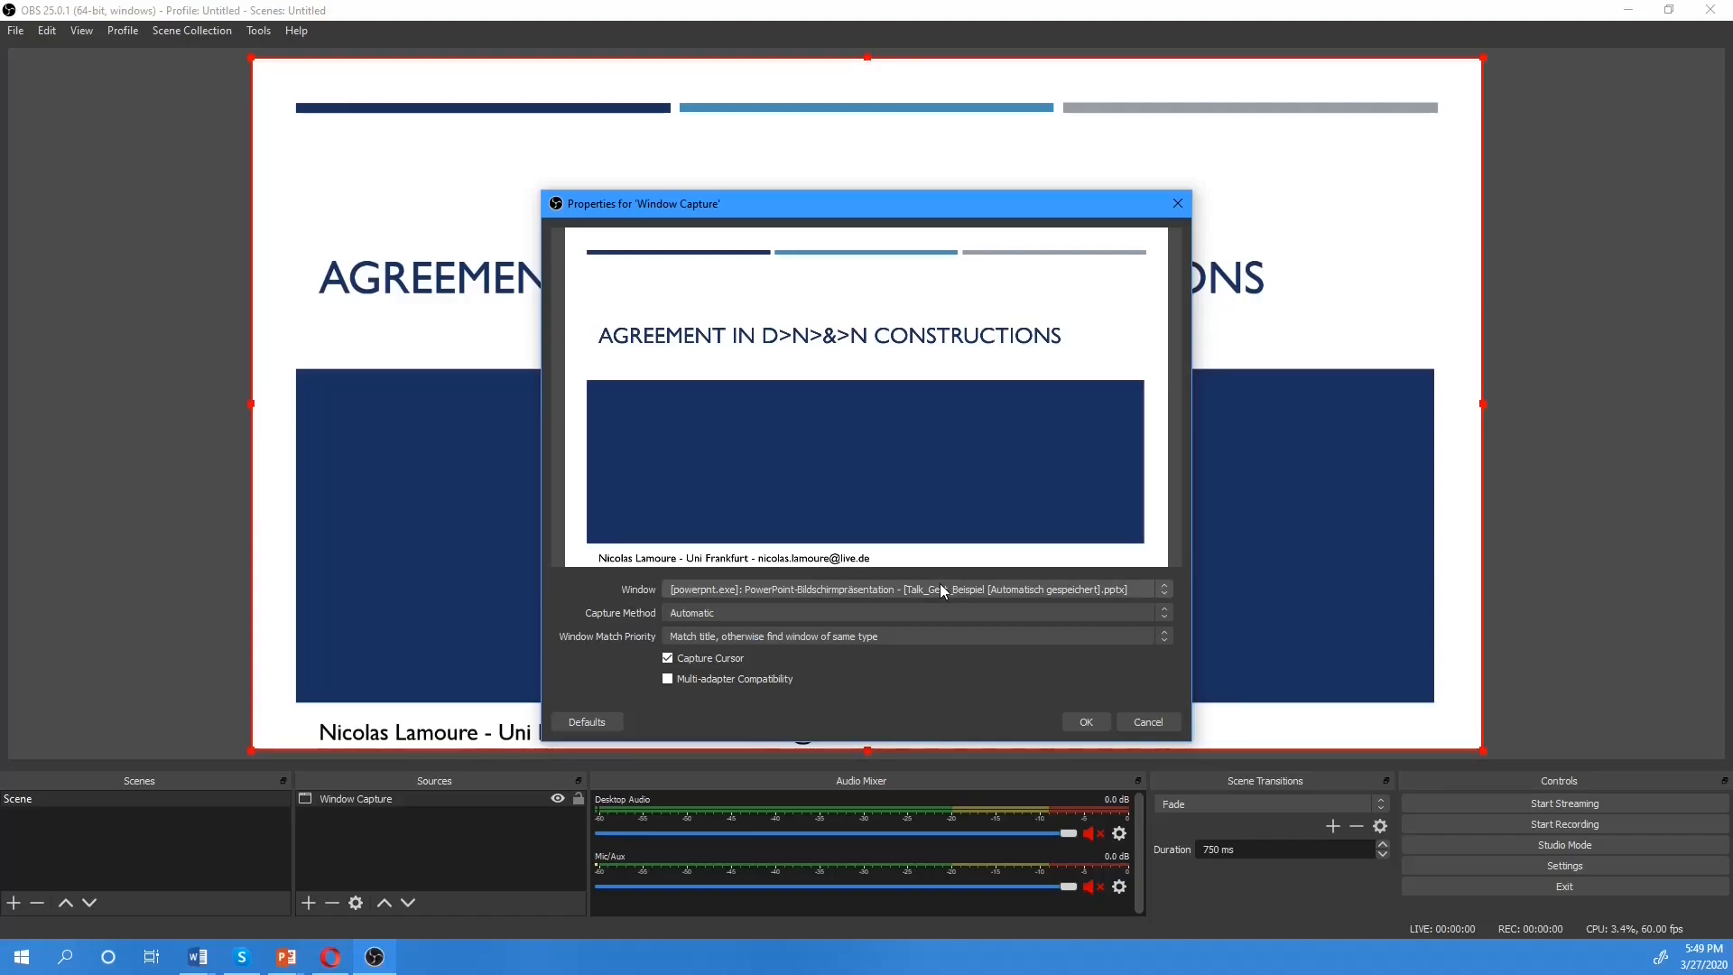
Try the PowerPoint editor as the captured window, then set it to the running PowerPoint-Bildschirmpräsentation window and accept the properties
click(939, 587)
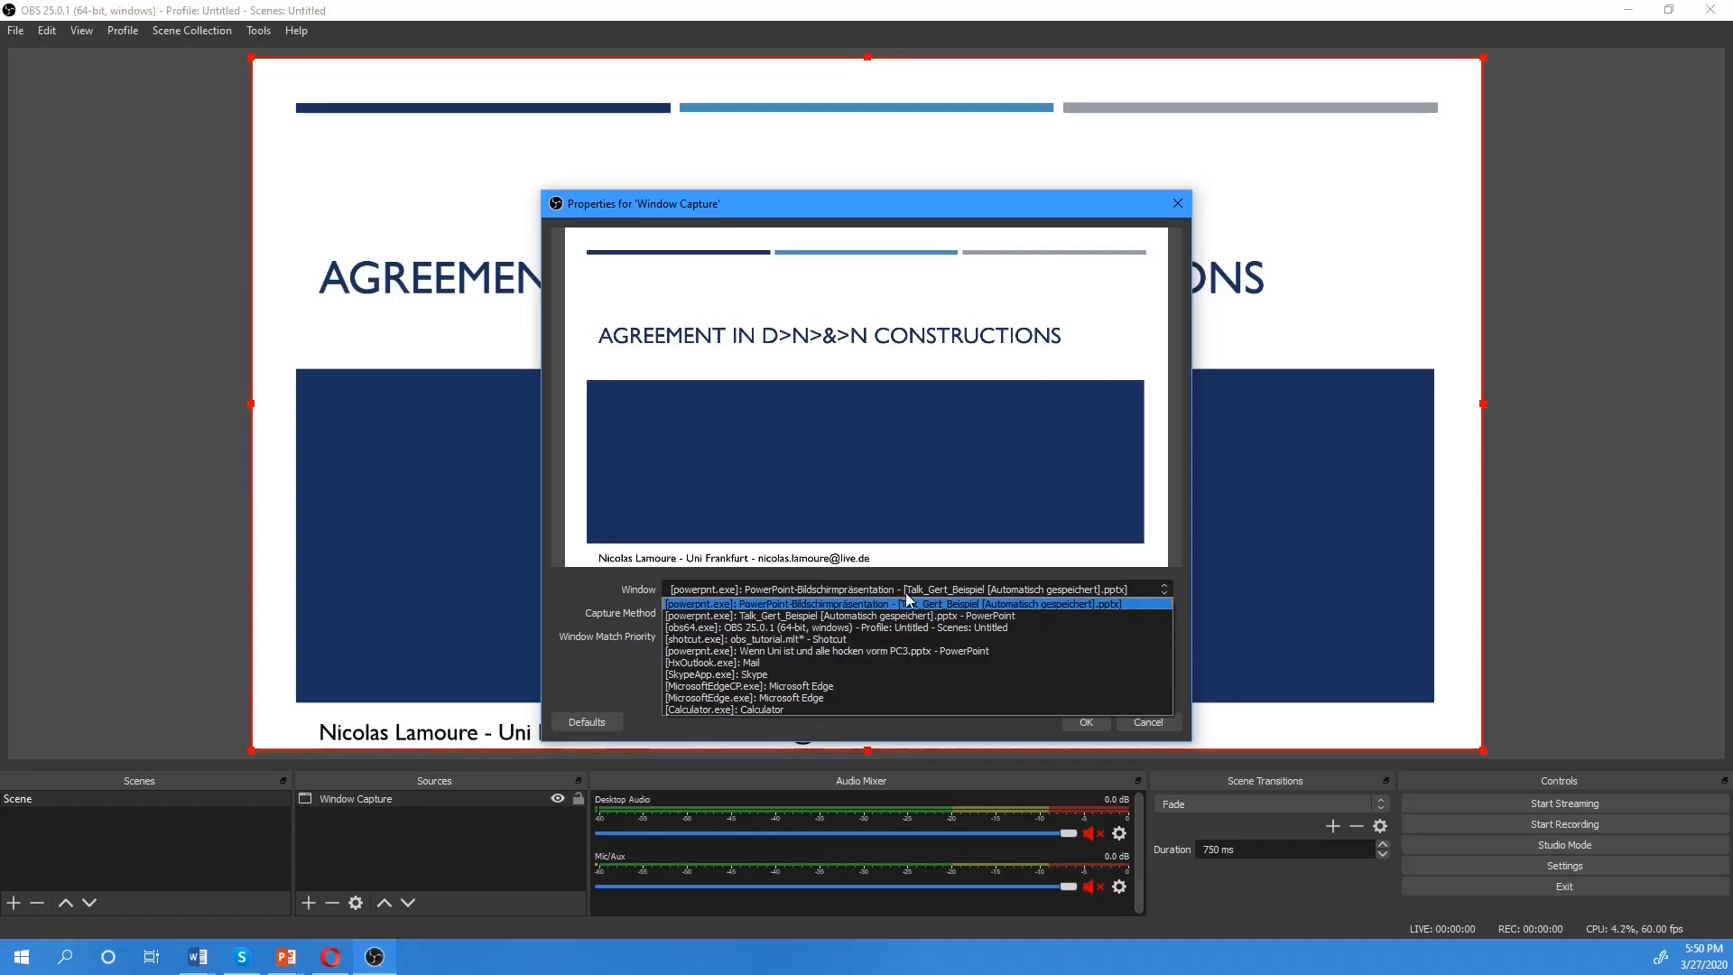
click(787, 616)
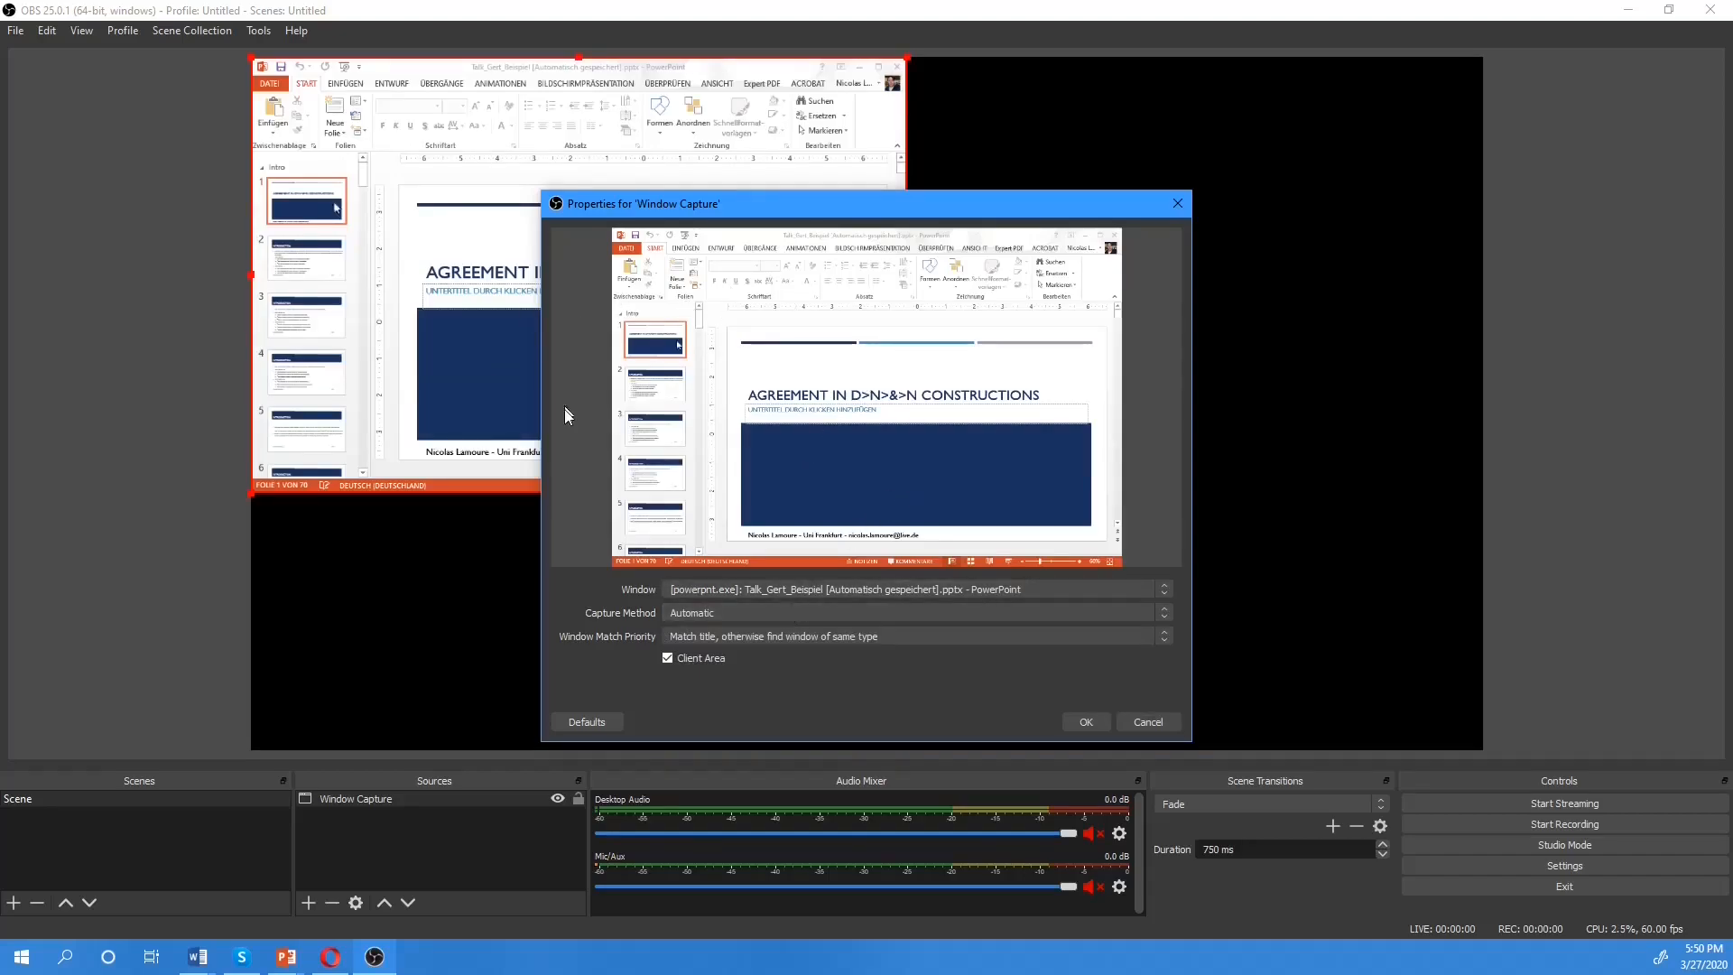
click(782, 596)
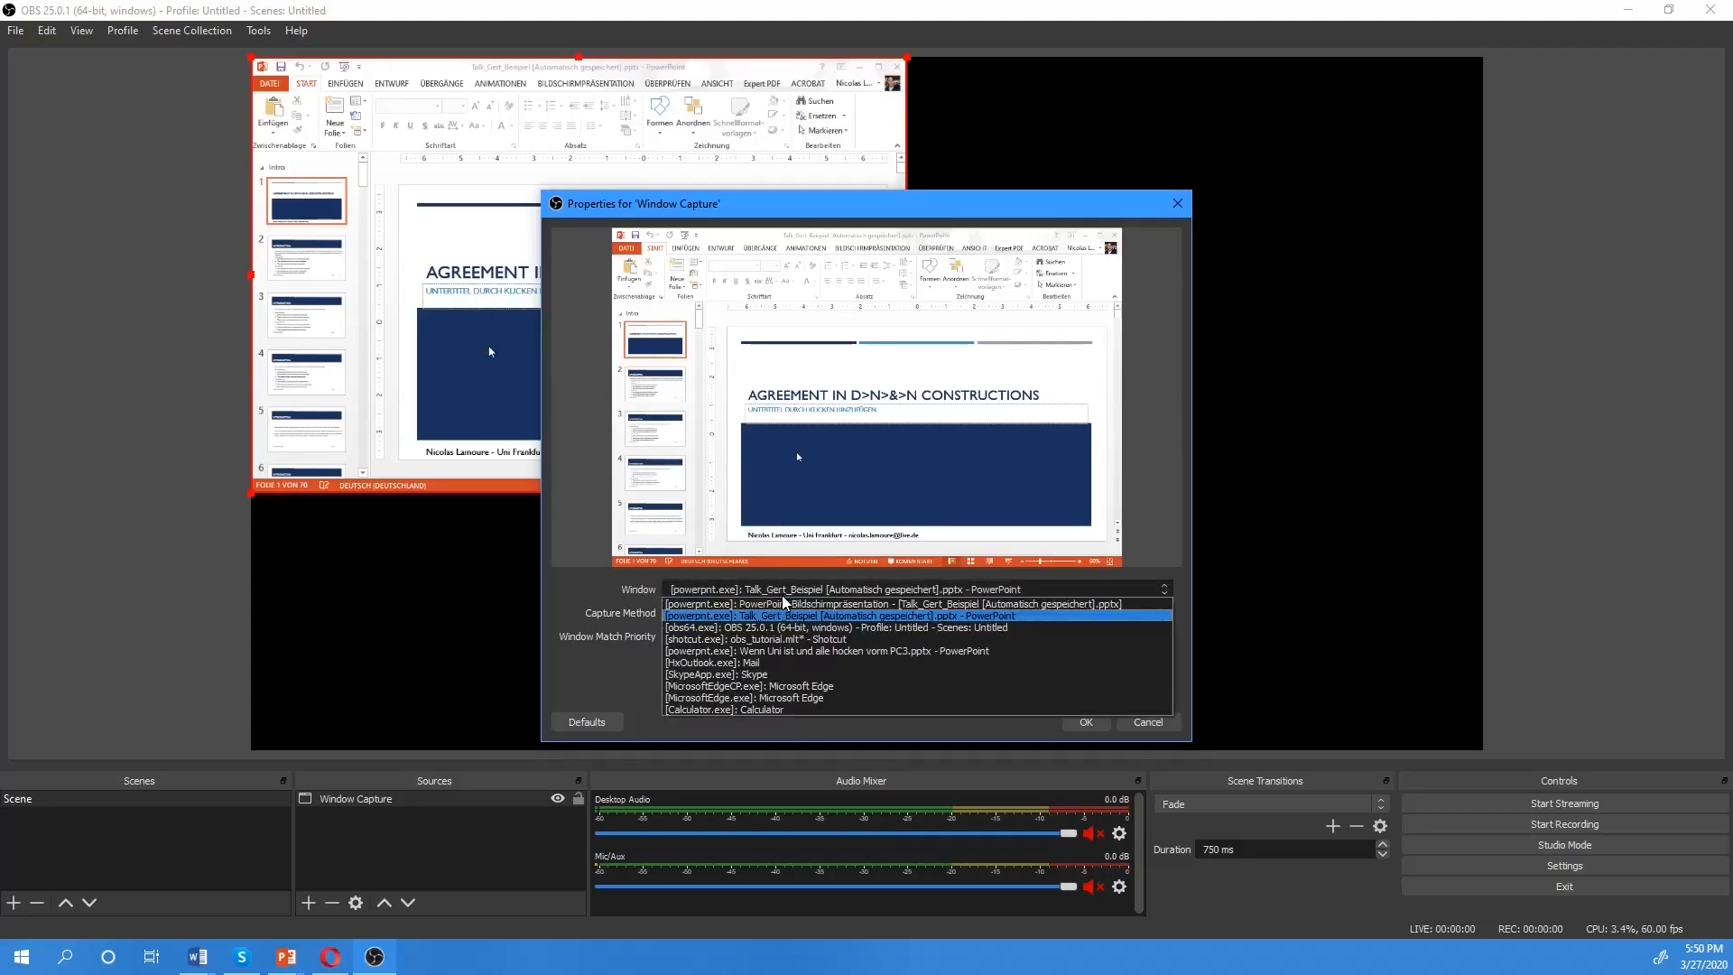
click(790, 605)
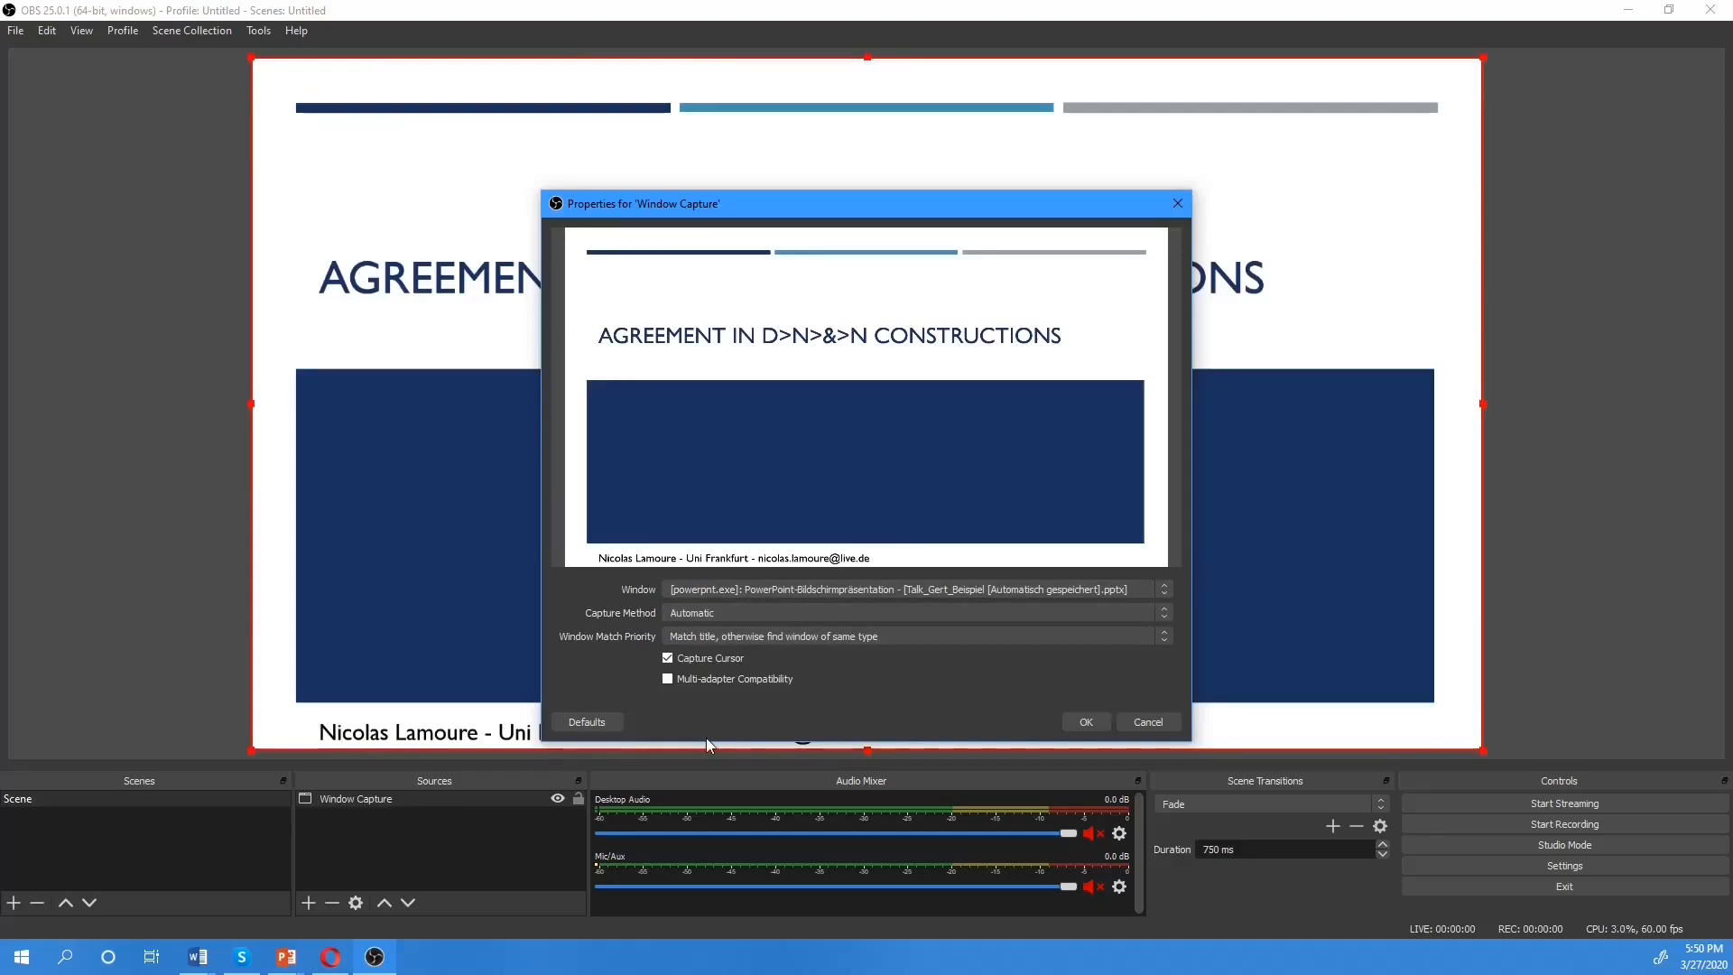
click(1075, 727)
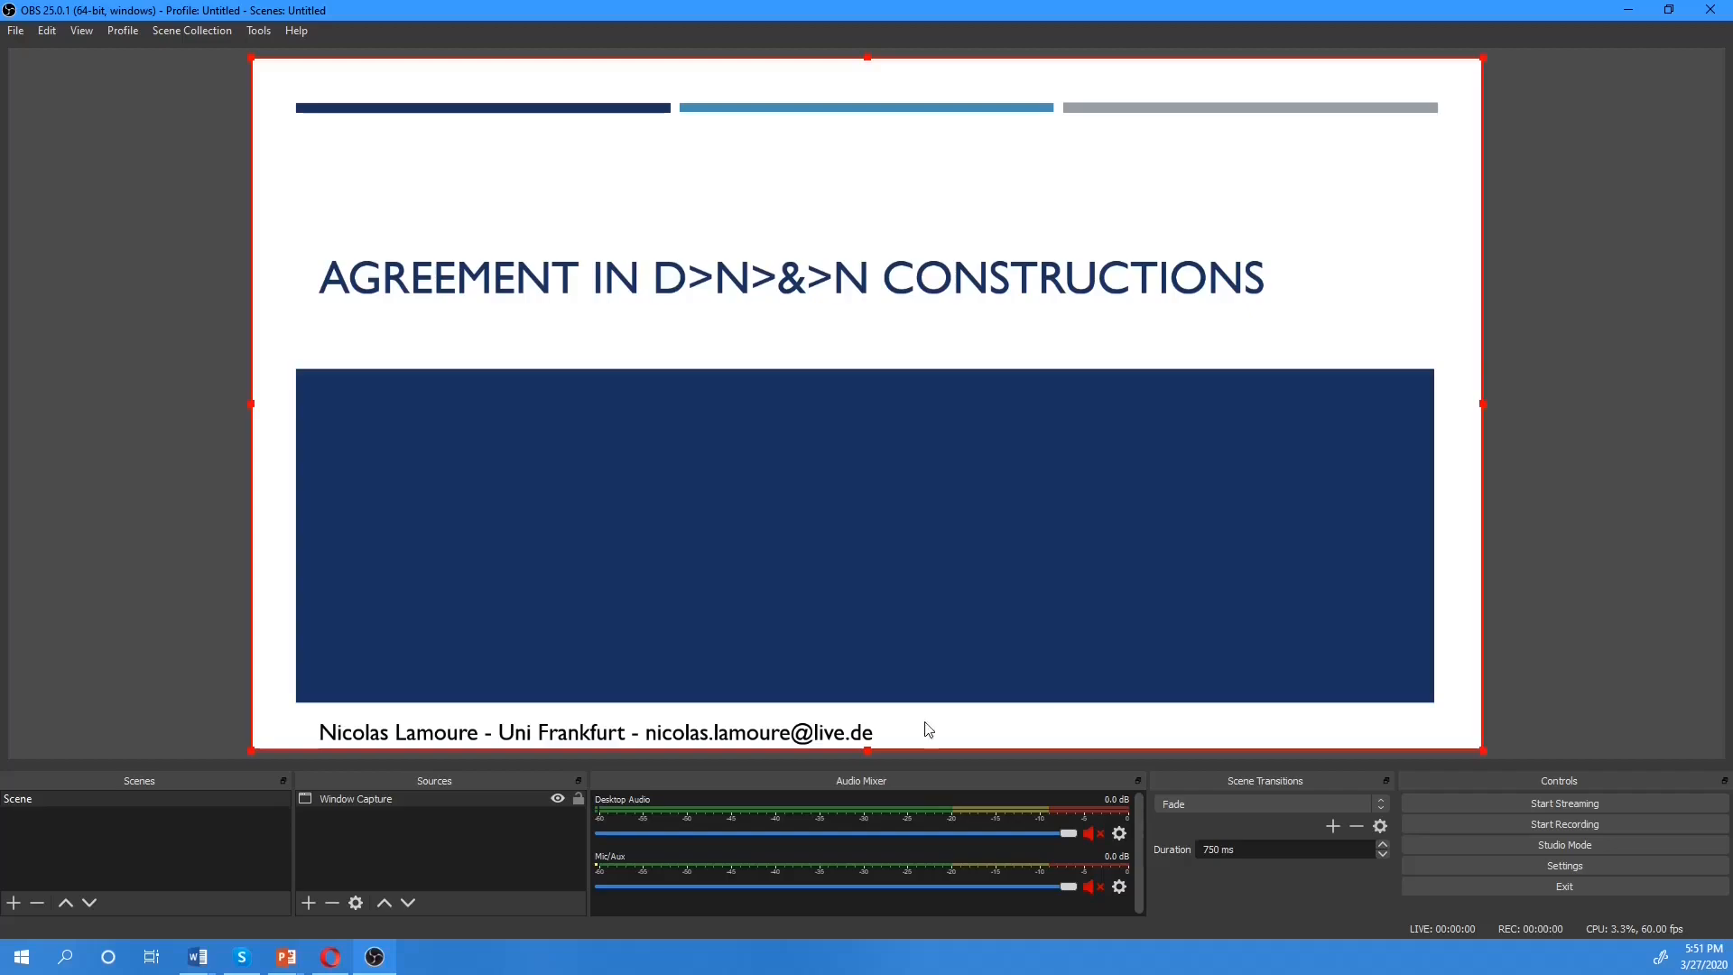
Add a new Video Capture Device source using the Microsoft LifeCam HD-3000 webcam with its default settings
click(307, 902)
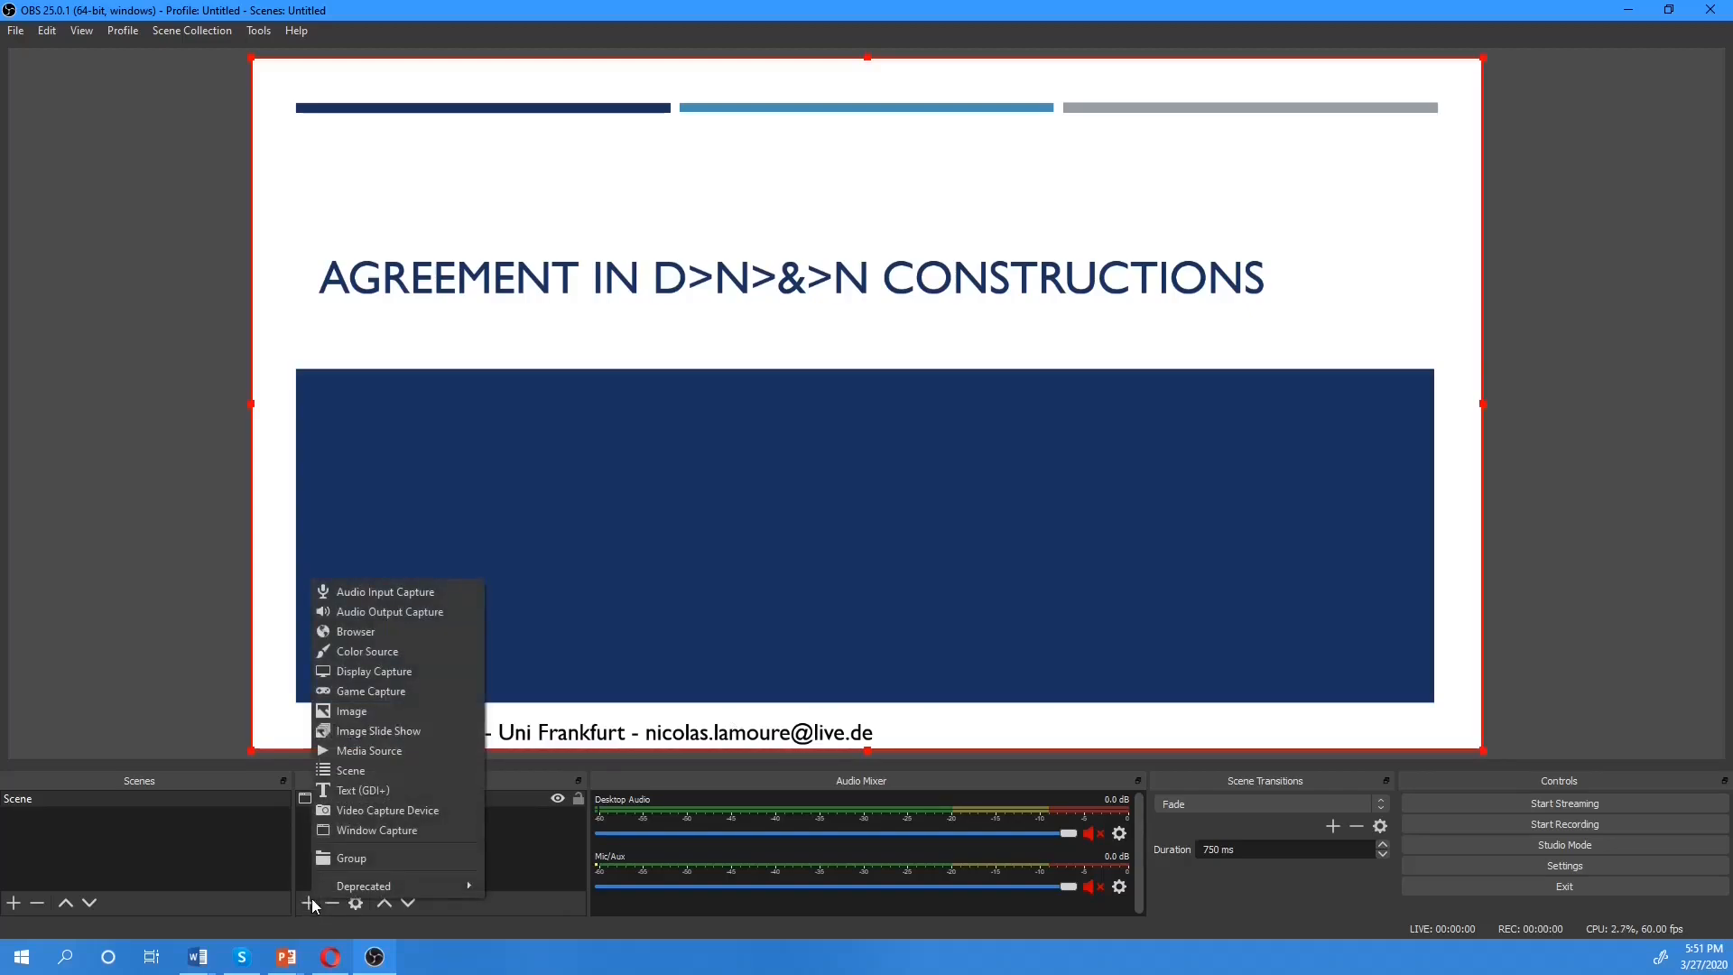
click(345, 809)
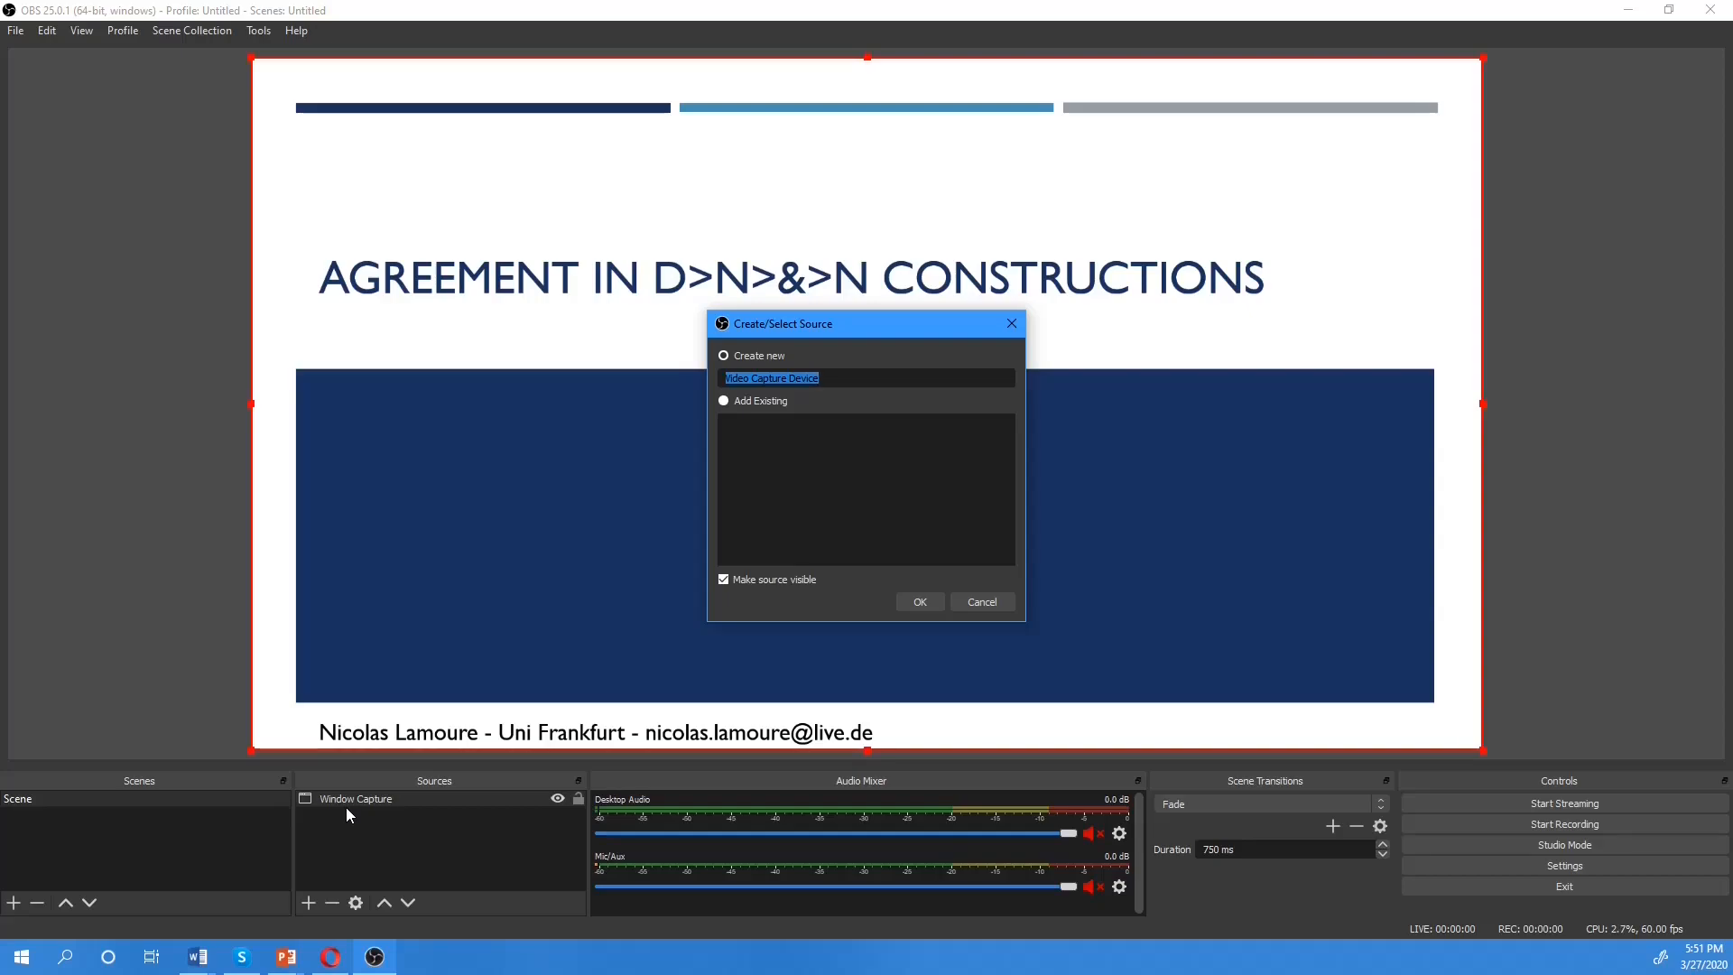
click(915, 602)
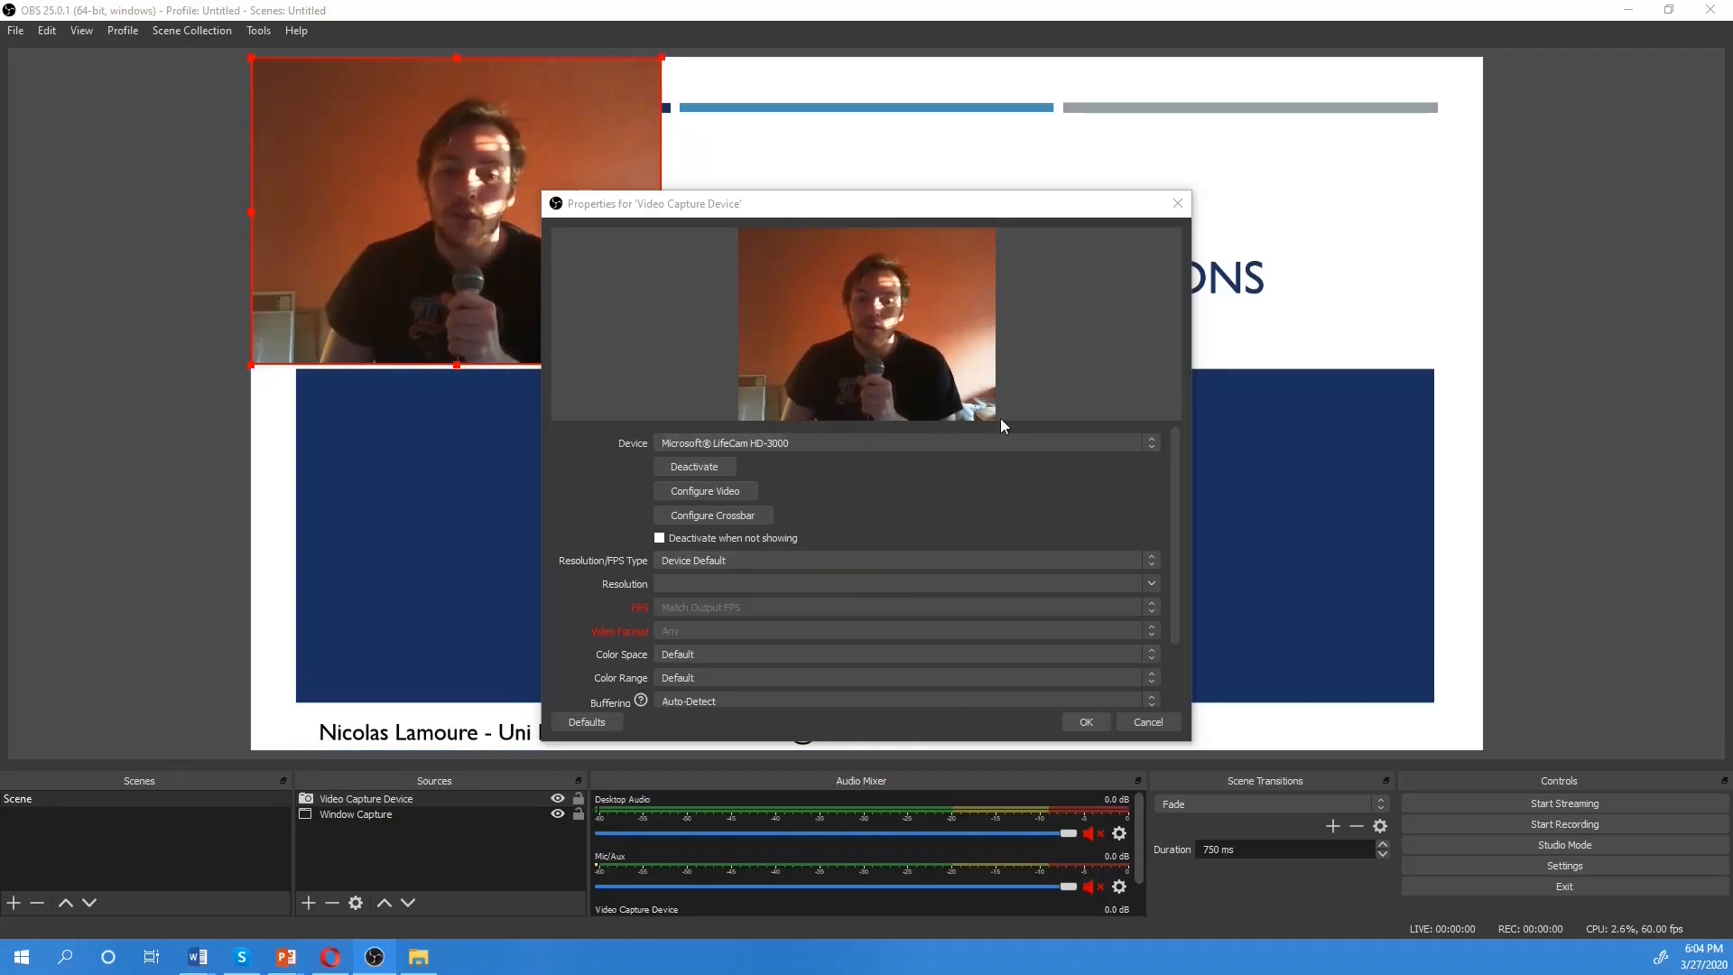
scroll(946, 478, down, 1)
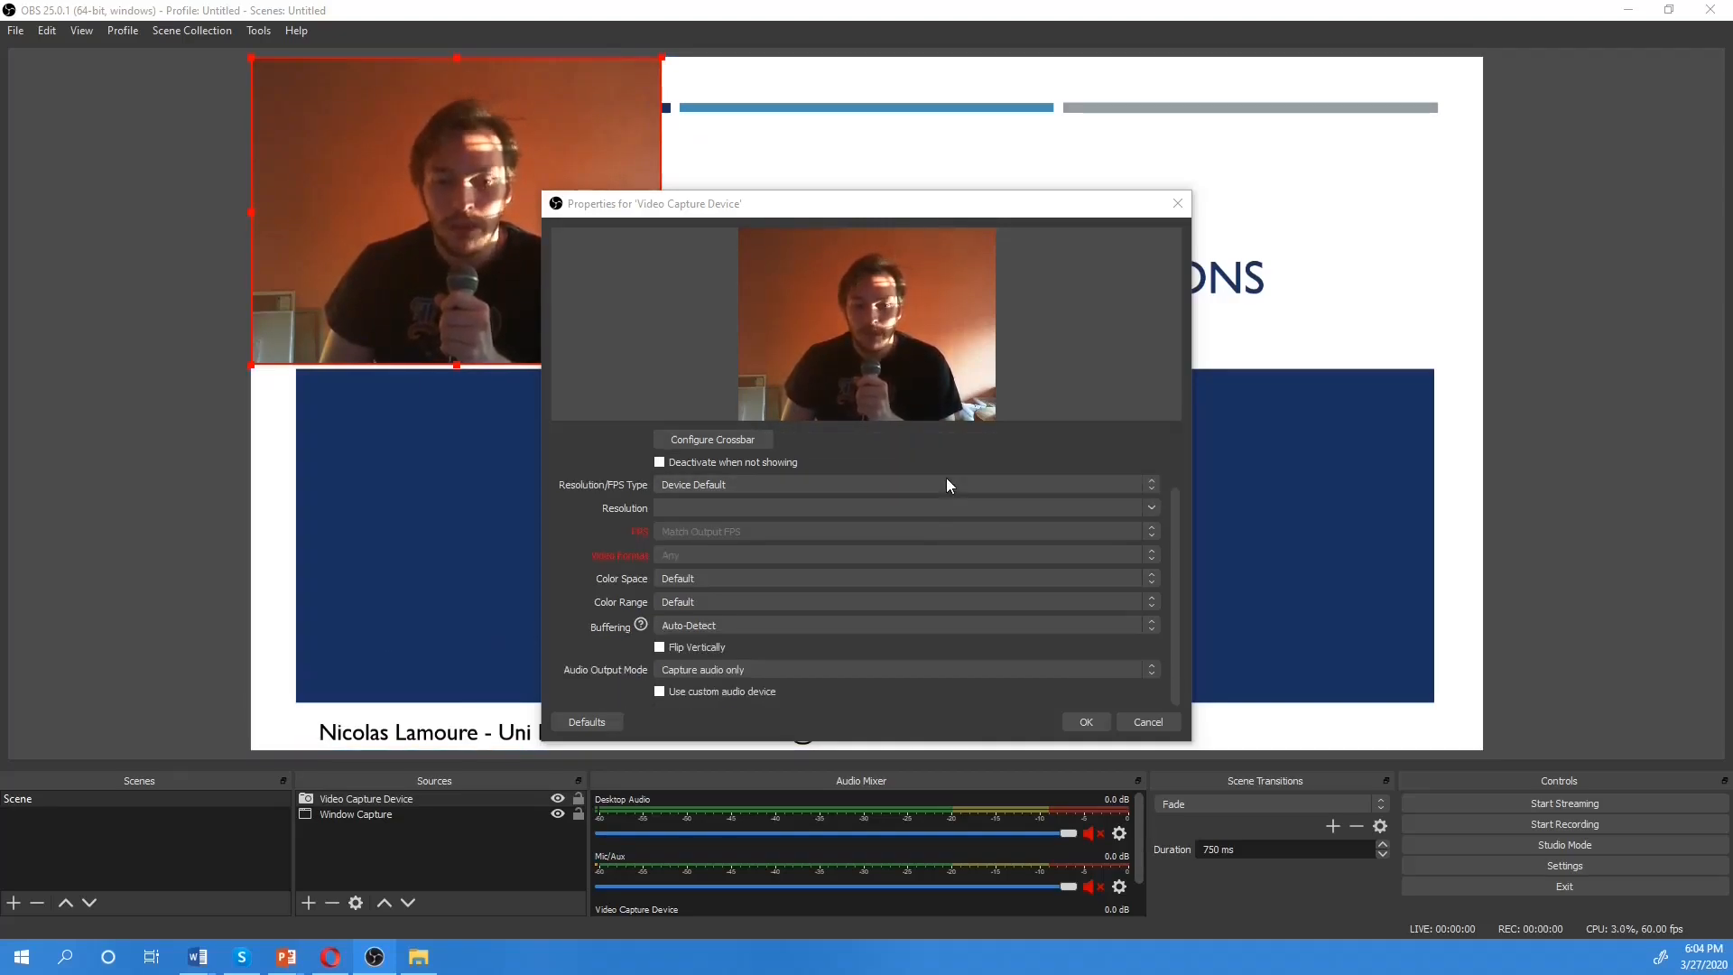
scroll(946, 490, up, 1)
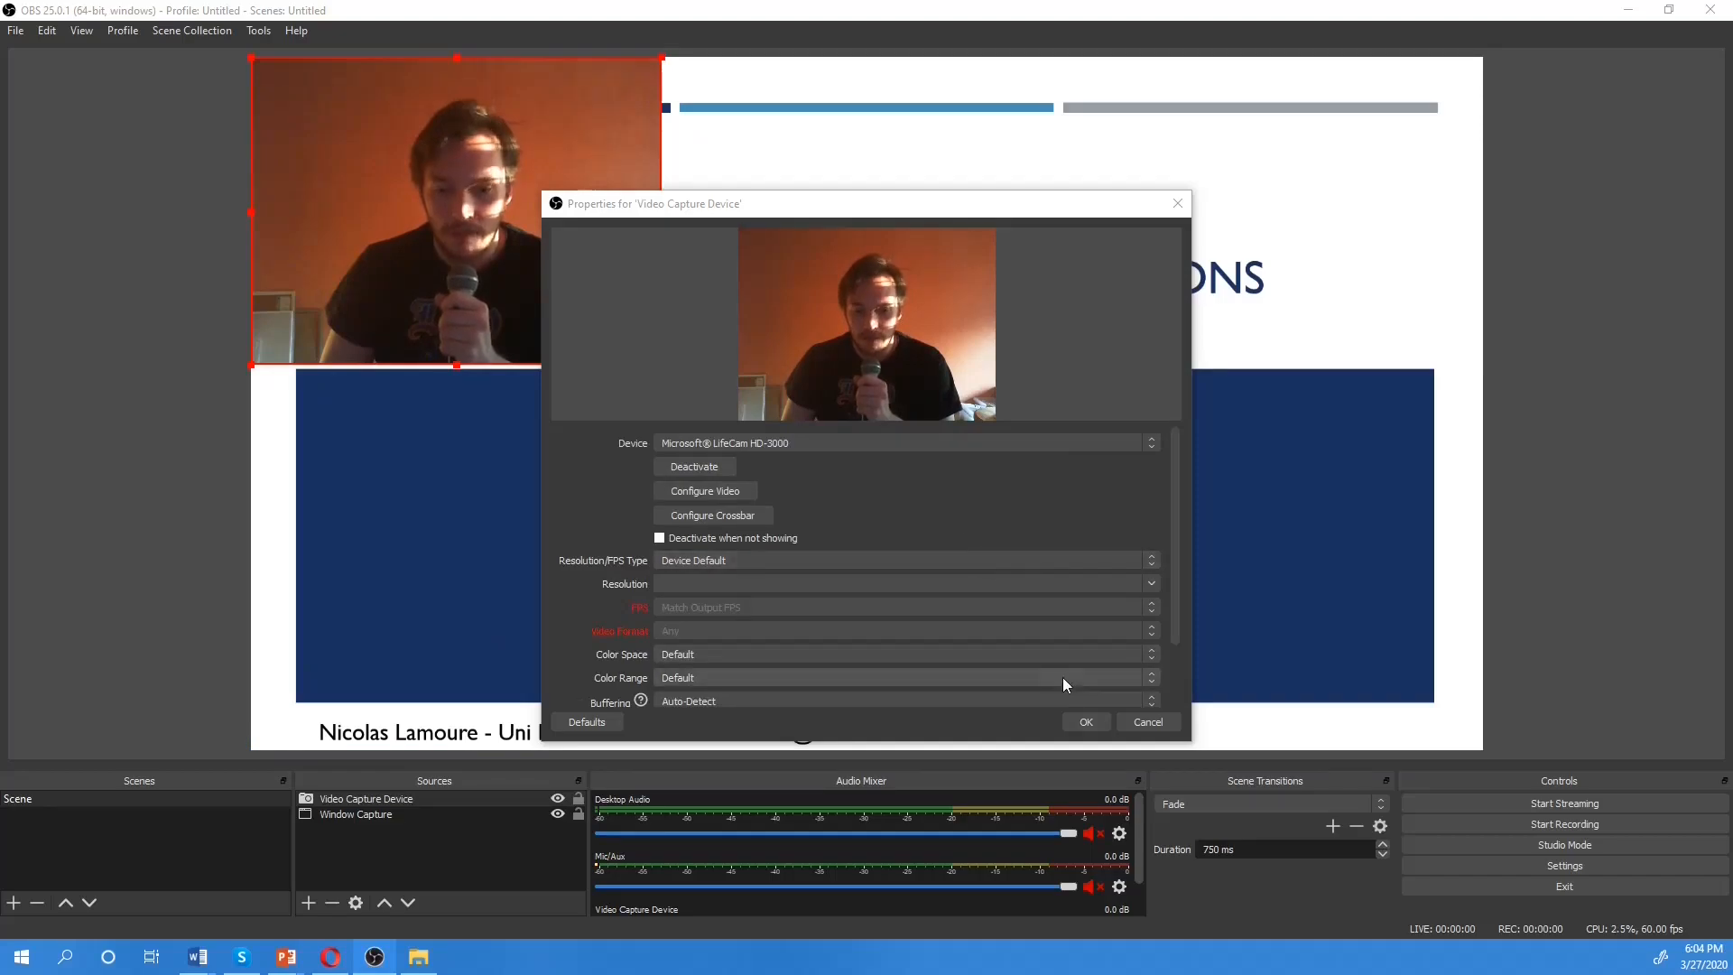
click(1092, 723)
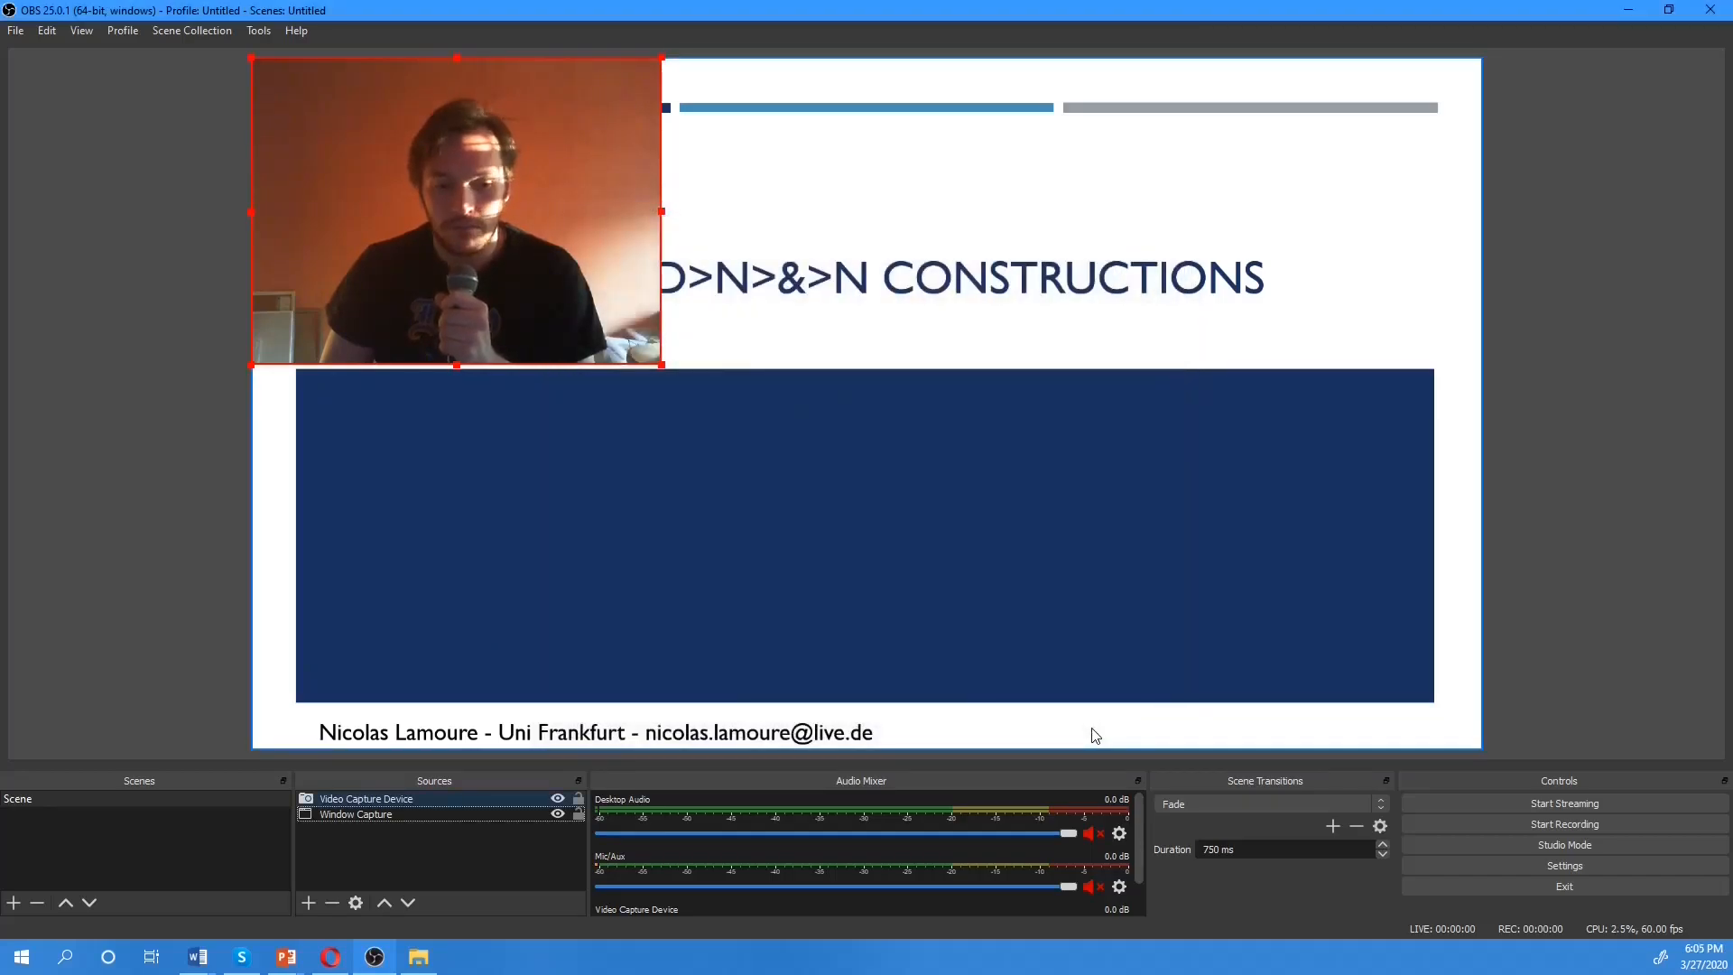